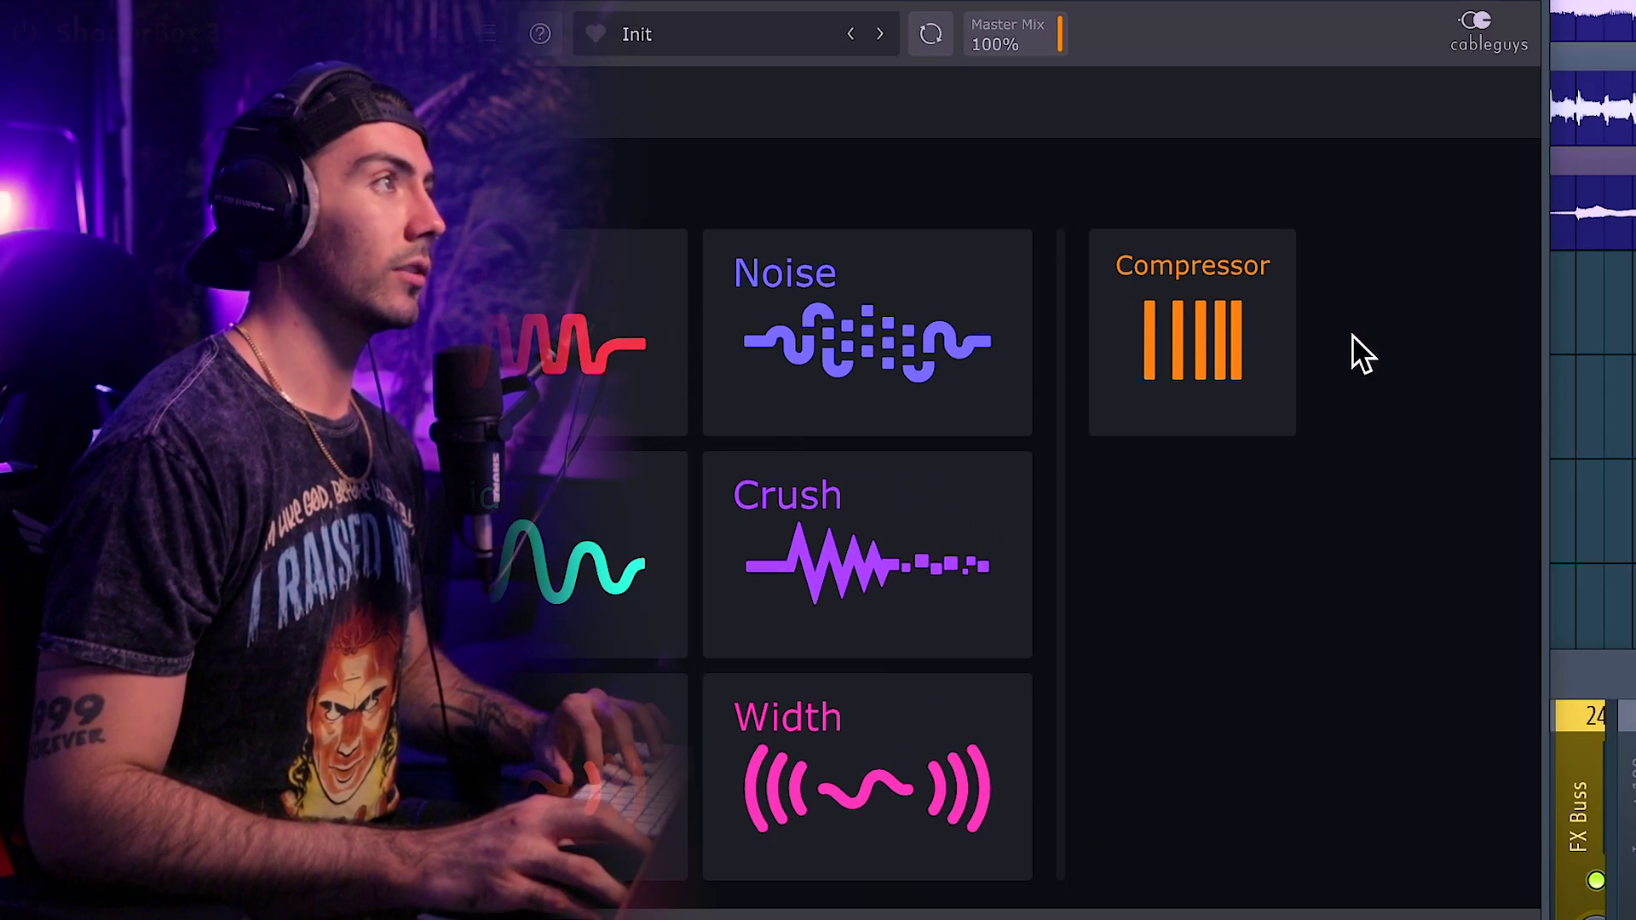
- Add the Liquid shaper in ShaperBox 3 on the Melody Buss and set its type to Phaser
{"action": "mouse_move", "coordinate": [1122, 264]}
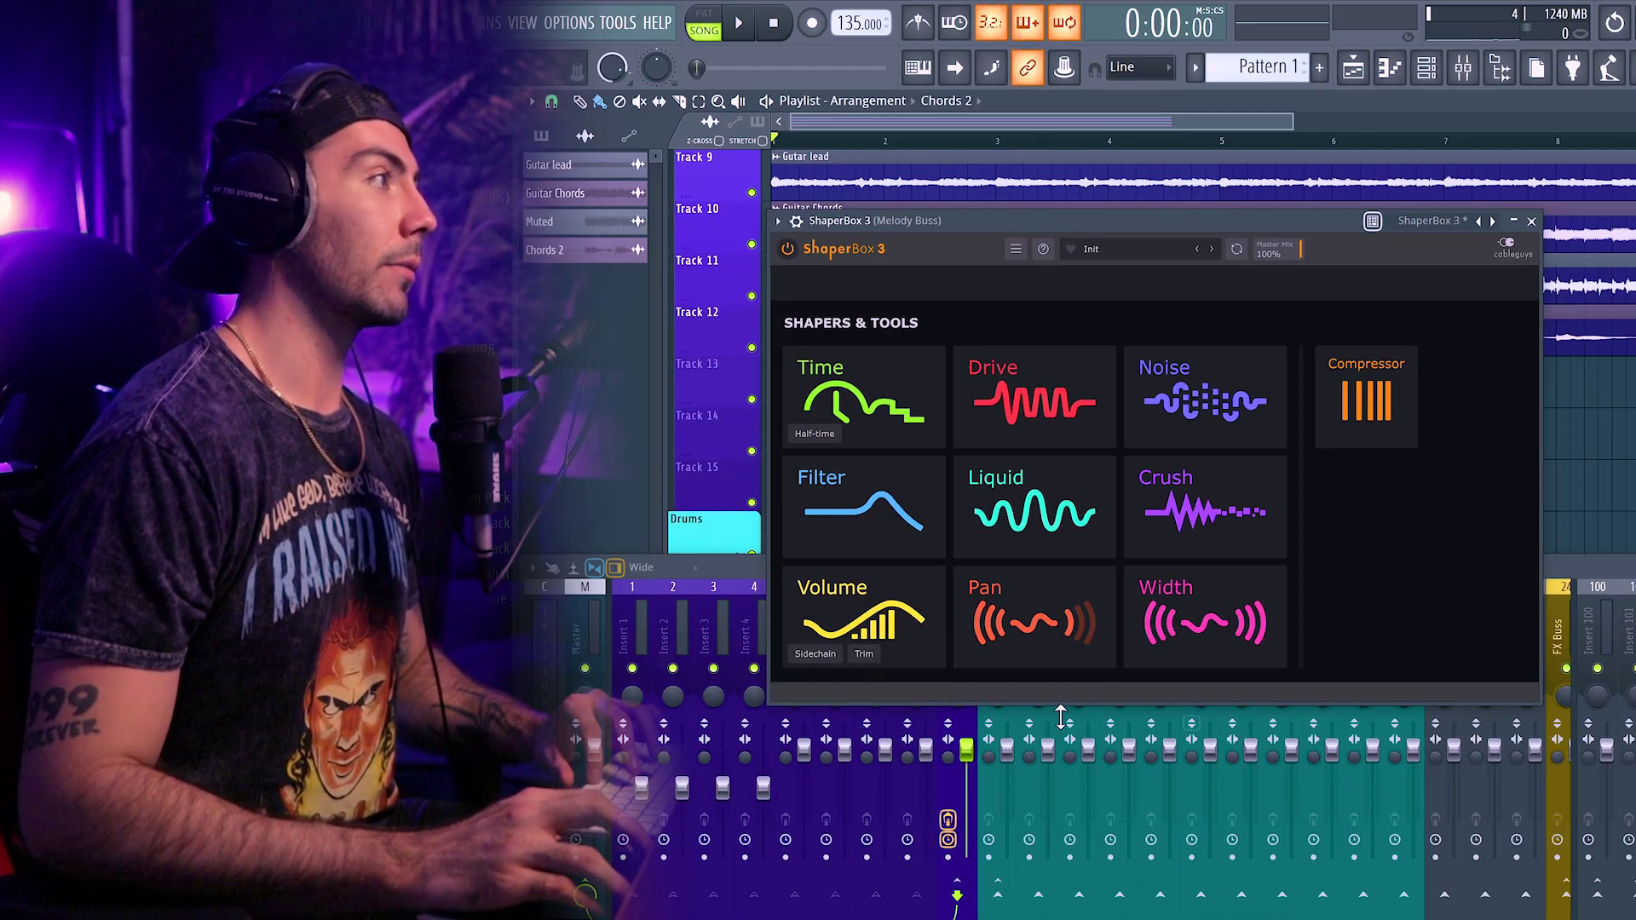
{"action": "mouse_move", "coordinate": [124, 753]}
{"action": "mouse_move", "coordinate": [1381, 426]}
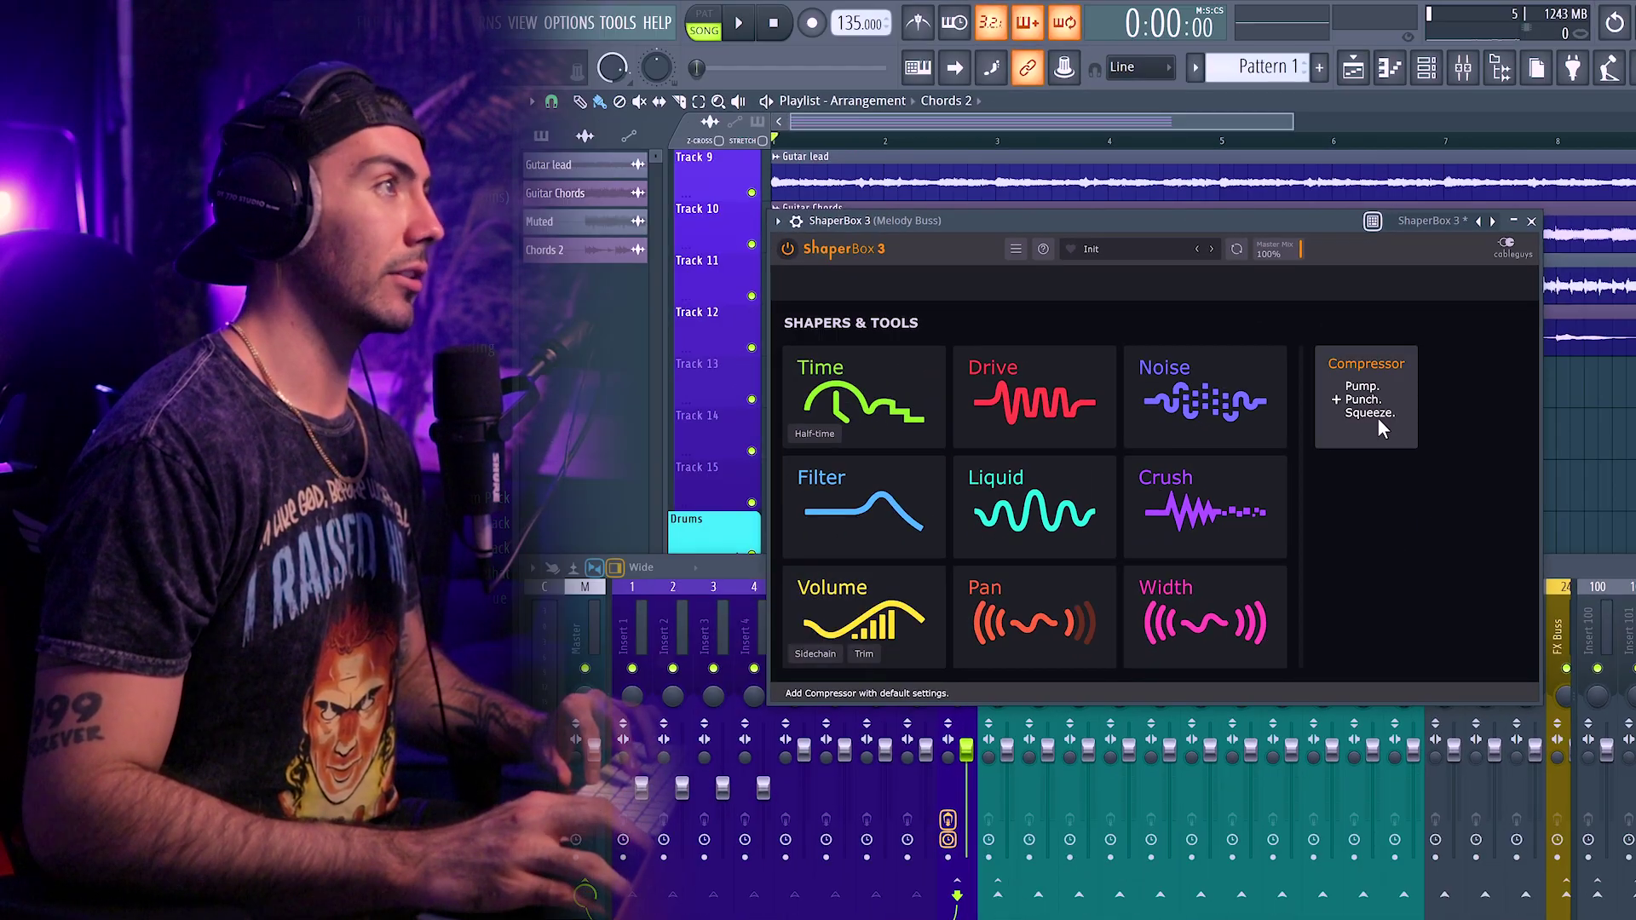
{"action": "mouse_move", "coordinate": [1020, 509]}
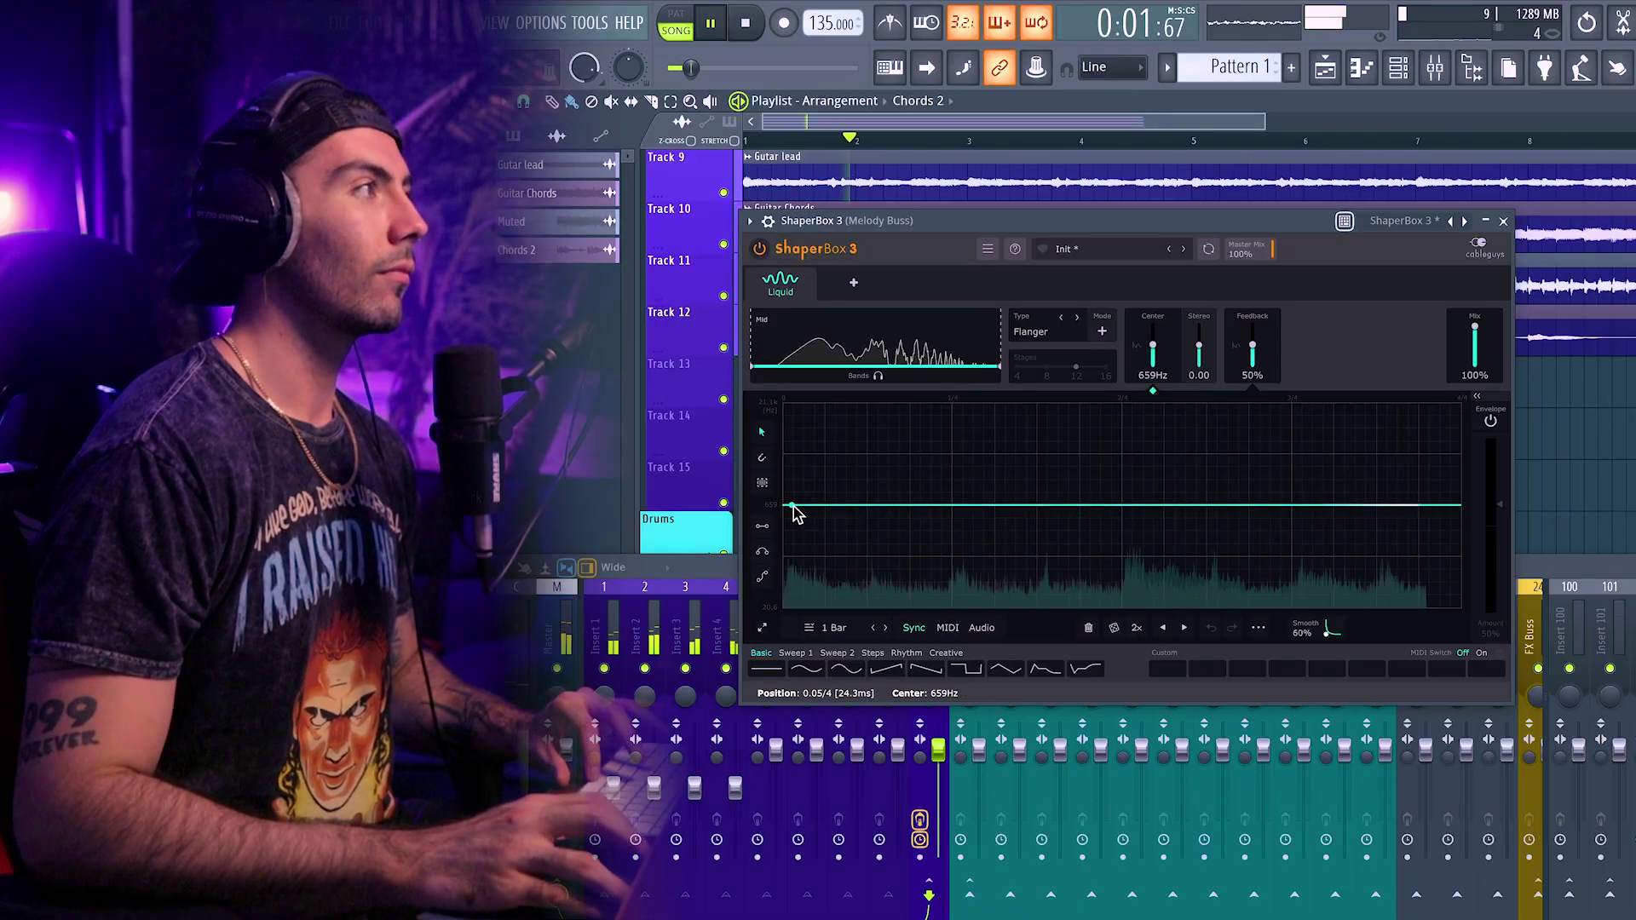
{"action": "left_click", "coordinate": [1064, 343]}
{"action": "left_click", "coordinate": [1044, 385]}
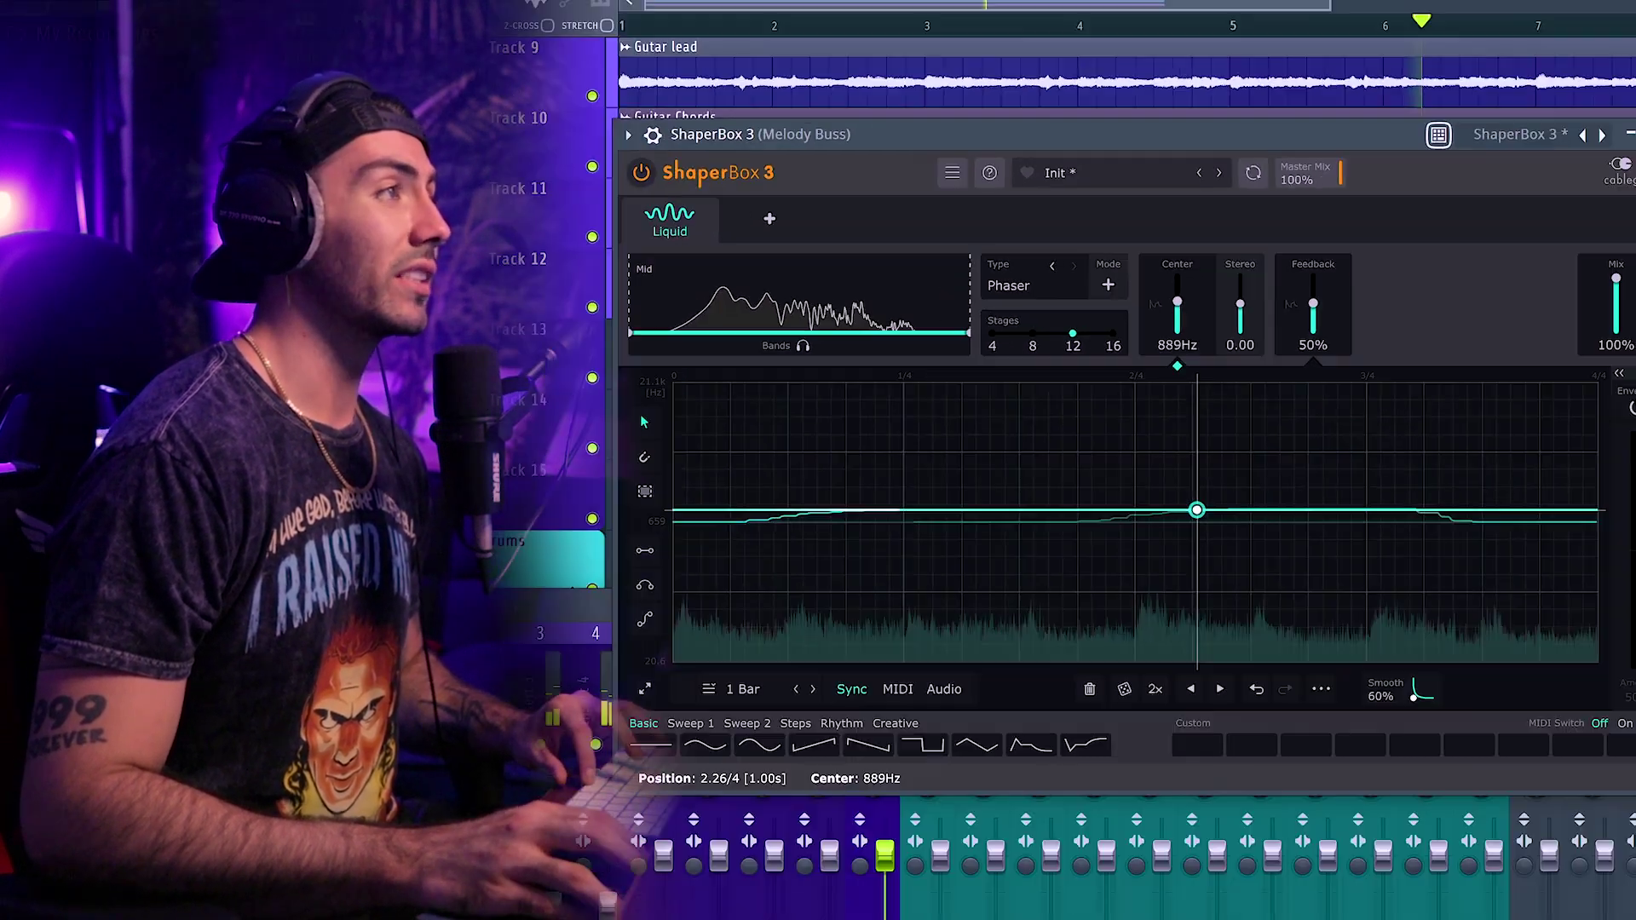
- With grid snapping on, shape Liquid's Center curve into a rising ramp from 659 Hz to 21.1 kHz, and set its mix to 80%
{"action": "left_click_drag", "start_coordinate": [1196, 509], "coordinate": [1521, 408]}
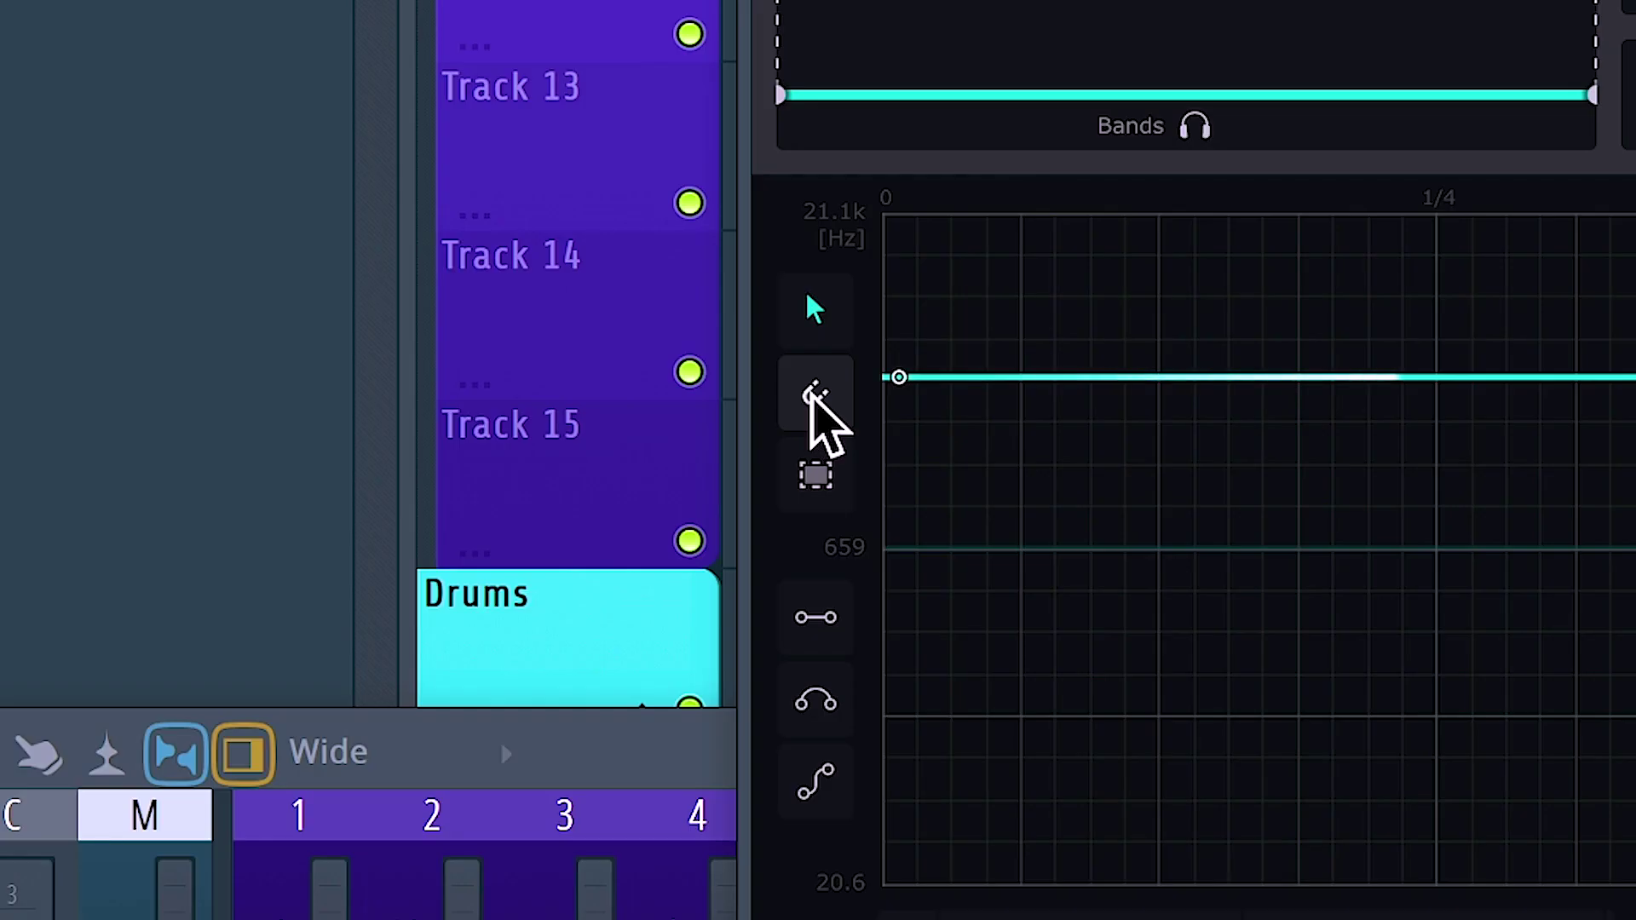
{"action": "left_click", "coordinate": [644, 435]}
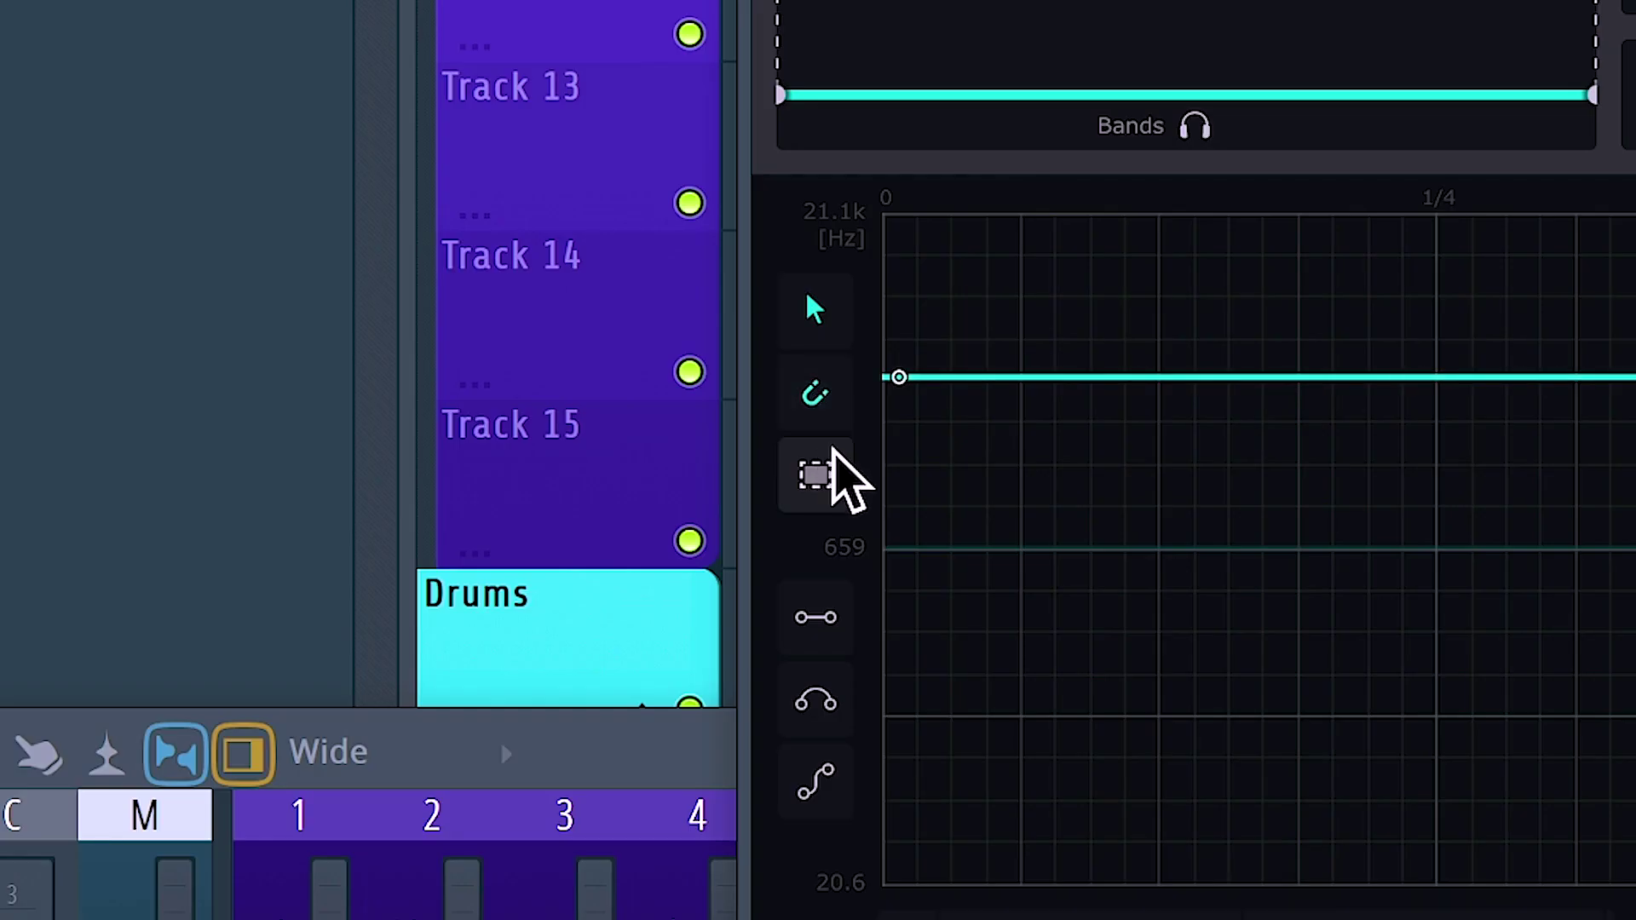
{"action": "left_click_drag", "start_coordinate": [675, 427], "coordinate": [671, 495]}
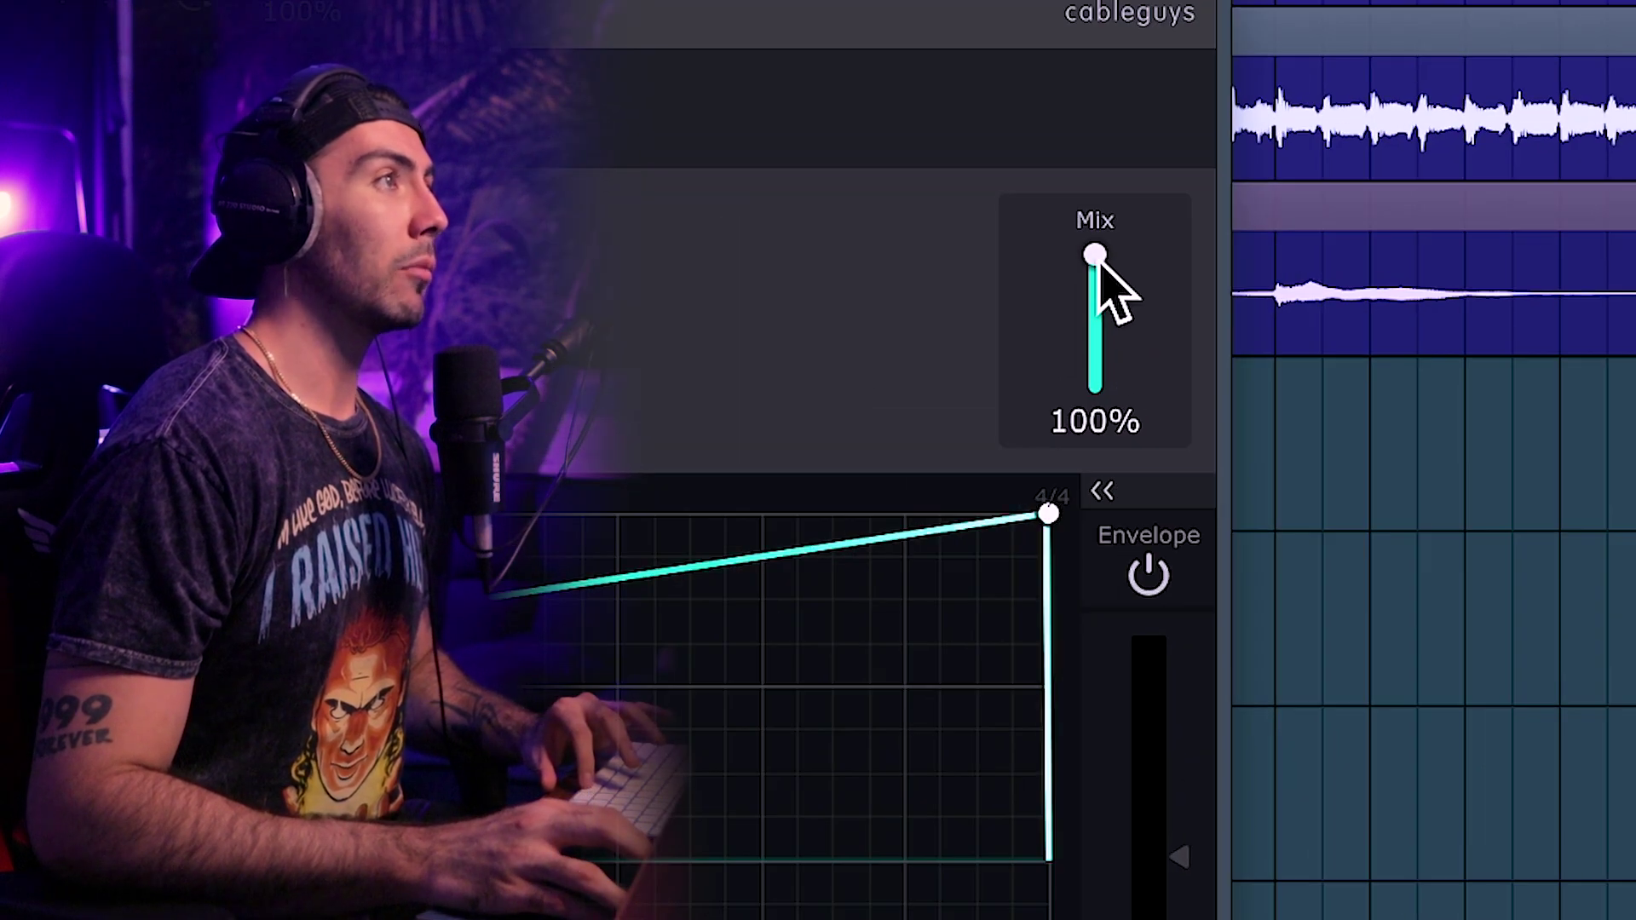
{"action": "left_click_drag", "start_coordinate": [1549, 270], "coordinate": [1550, 274]}
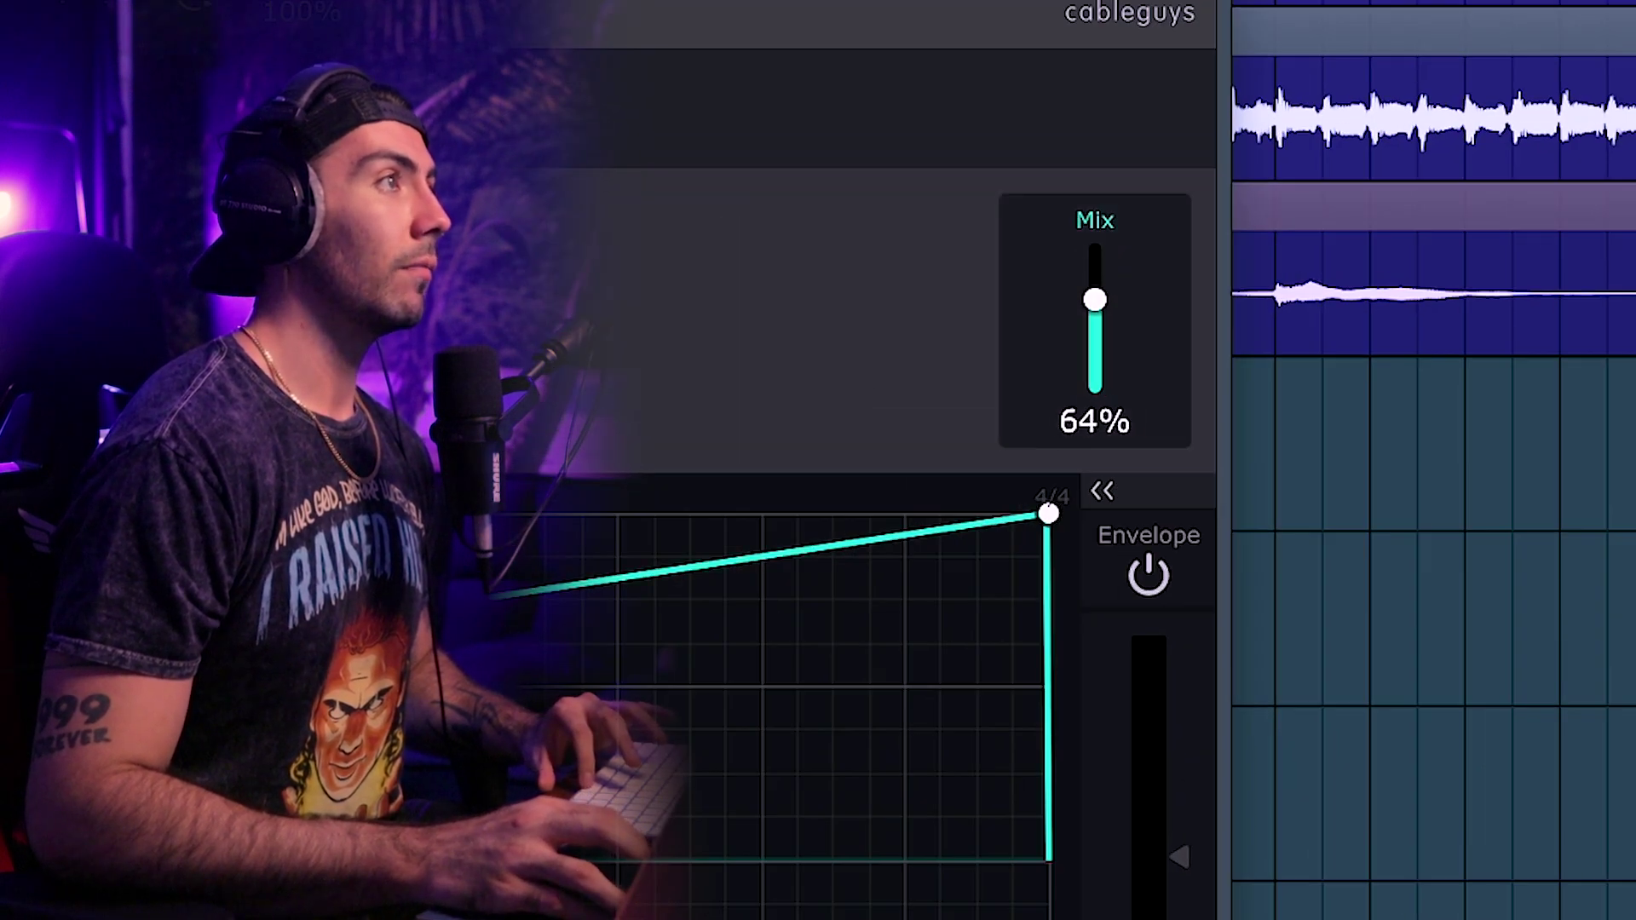
{"action": "left_click_drag", "start_coordinate": [1097, 254], "coordinate": [1097, 254]}
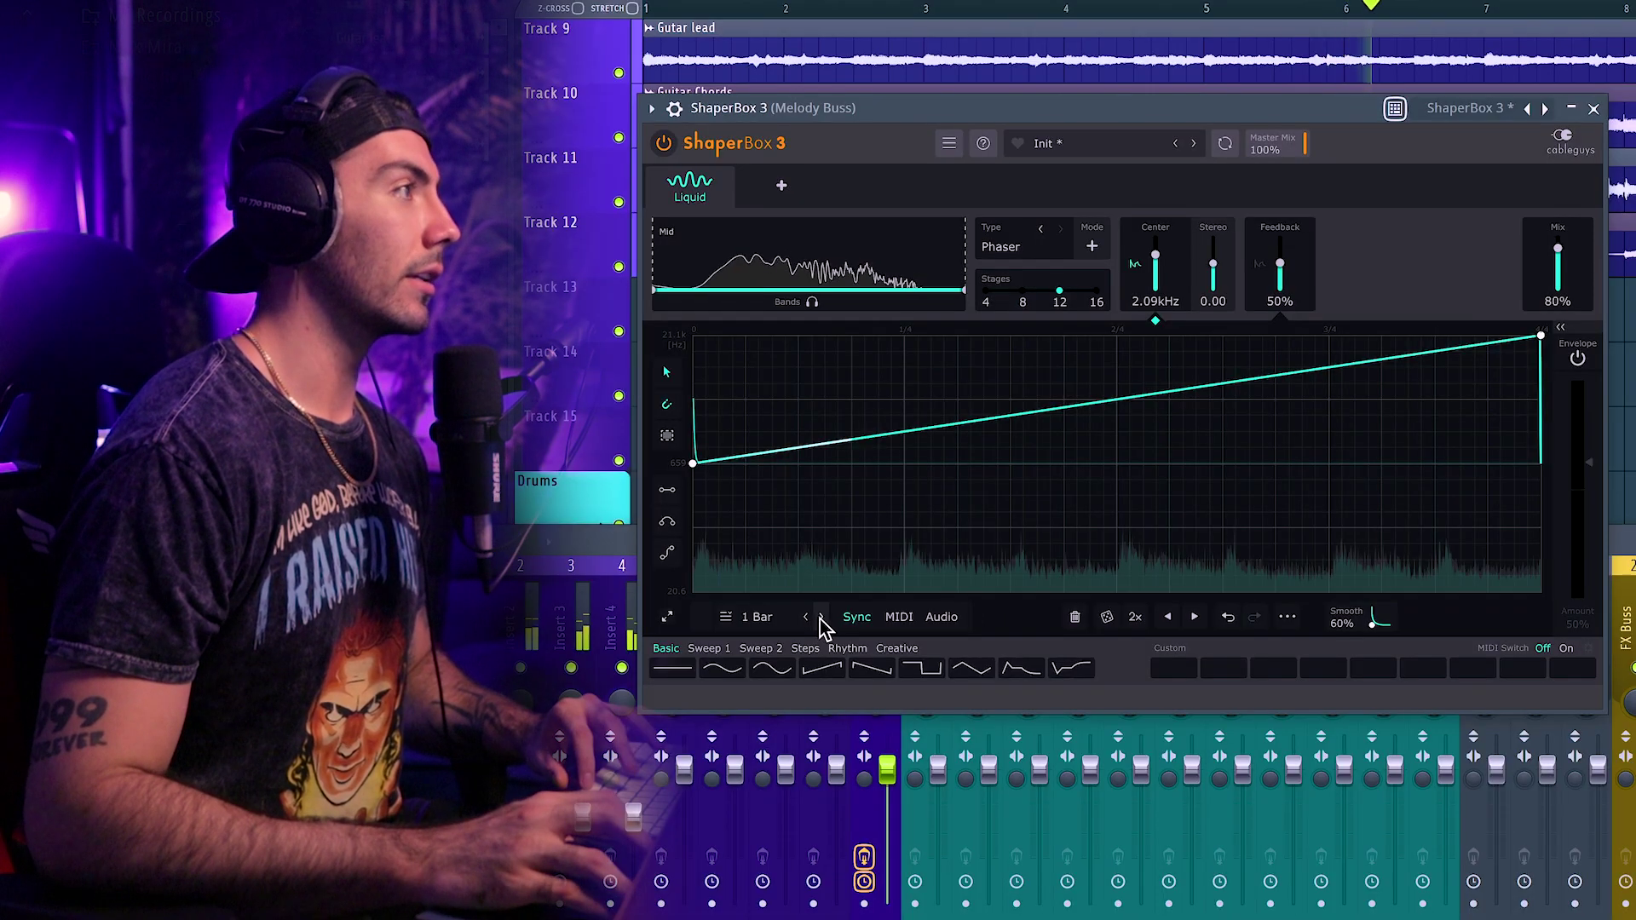
- Audition the phaser at different synced cycle lengths, including 4 Bars, and set the length to 1/4
{"action": "left_click", "coordinate": [821, 617]}
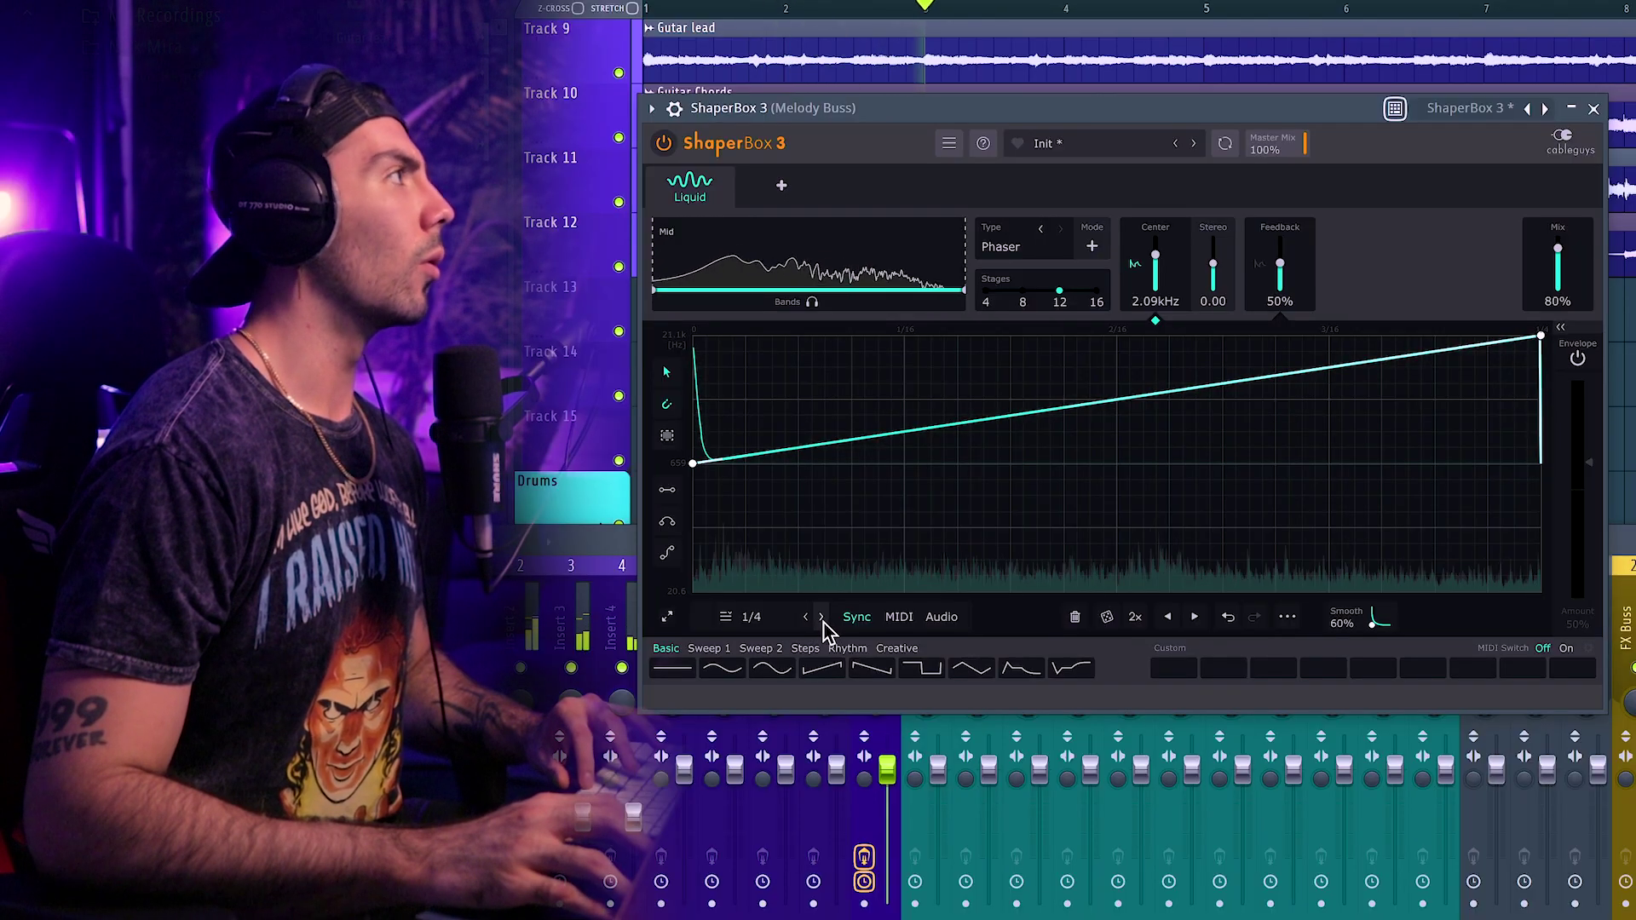
{"action": "left_click", "coordinate": [822, 617]}
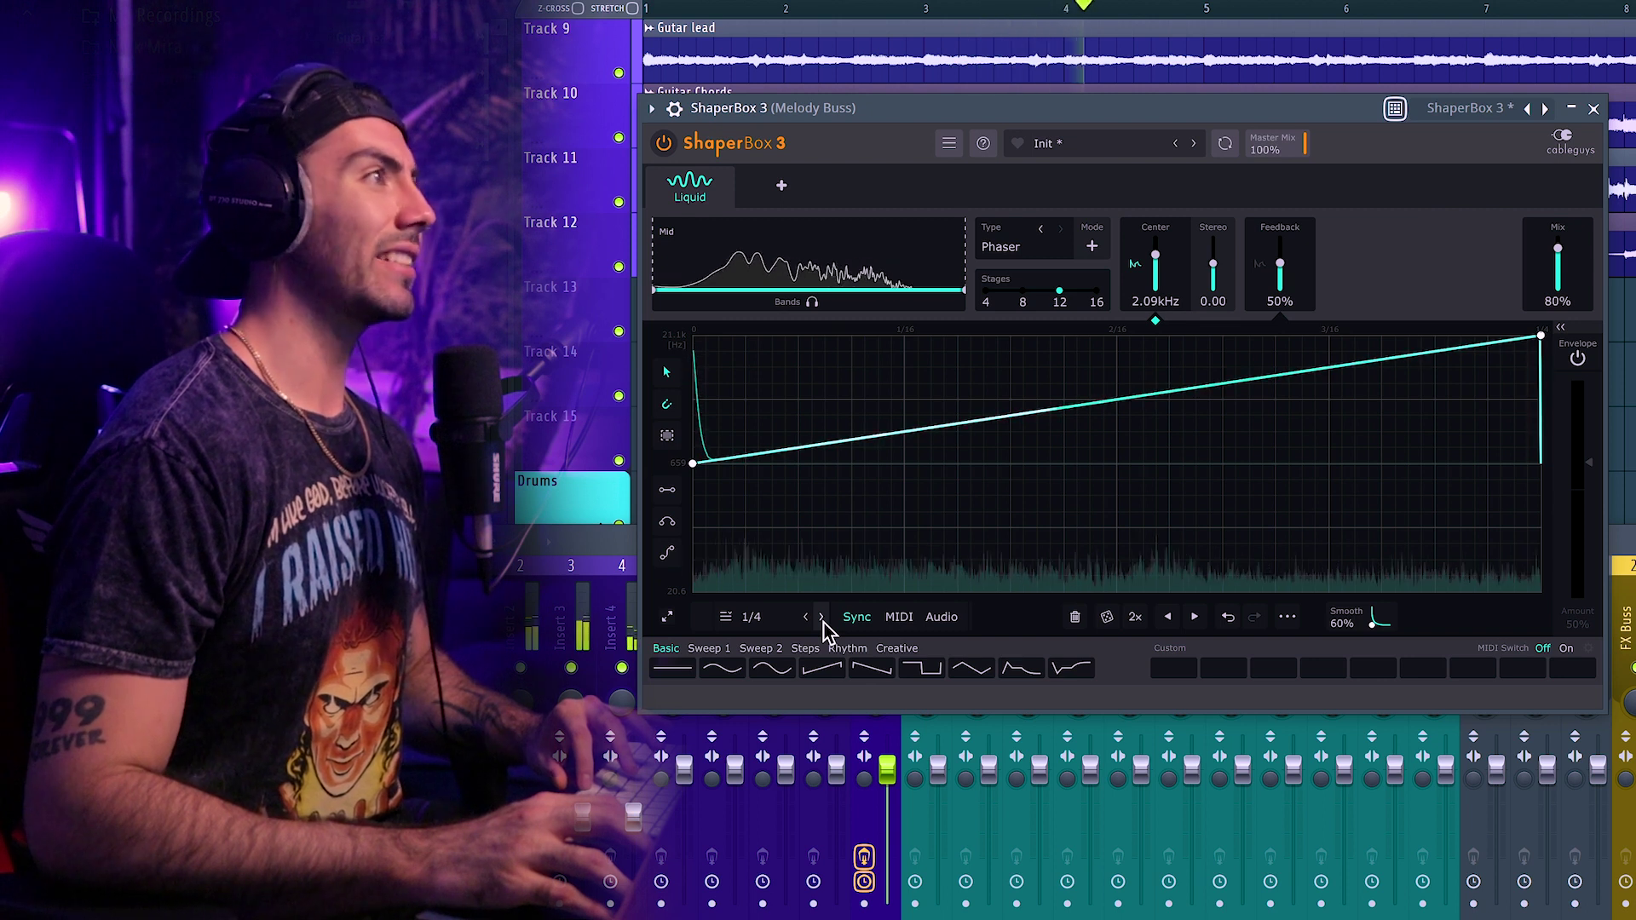
{"action": "left_click", "coordinate": [821, 617]}
{"action": "left_click", "coordinate": [821, 617]}
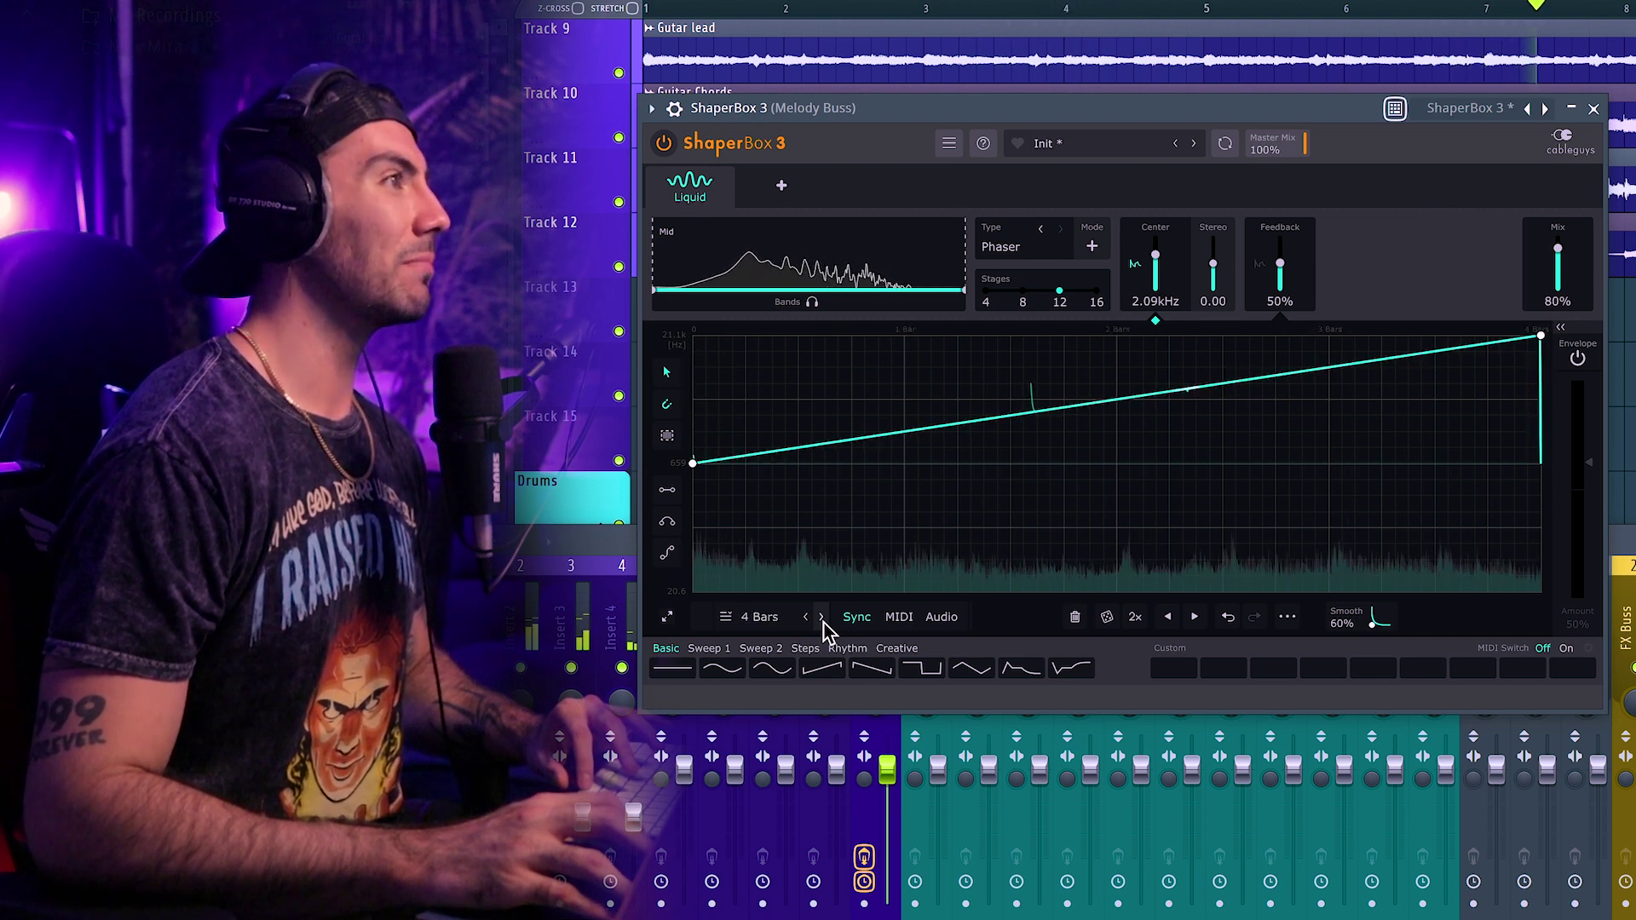
{"action": "left_click", "coordinate": [824, 619]}
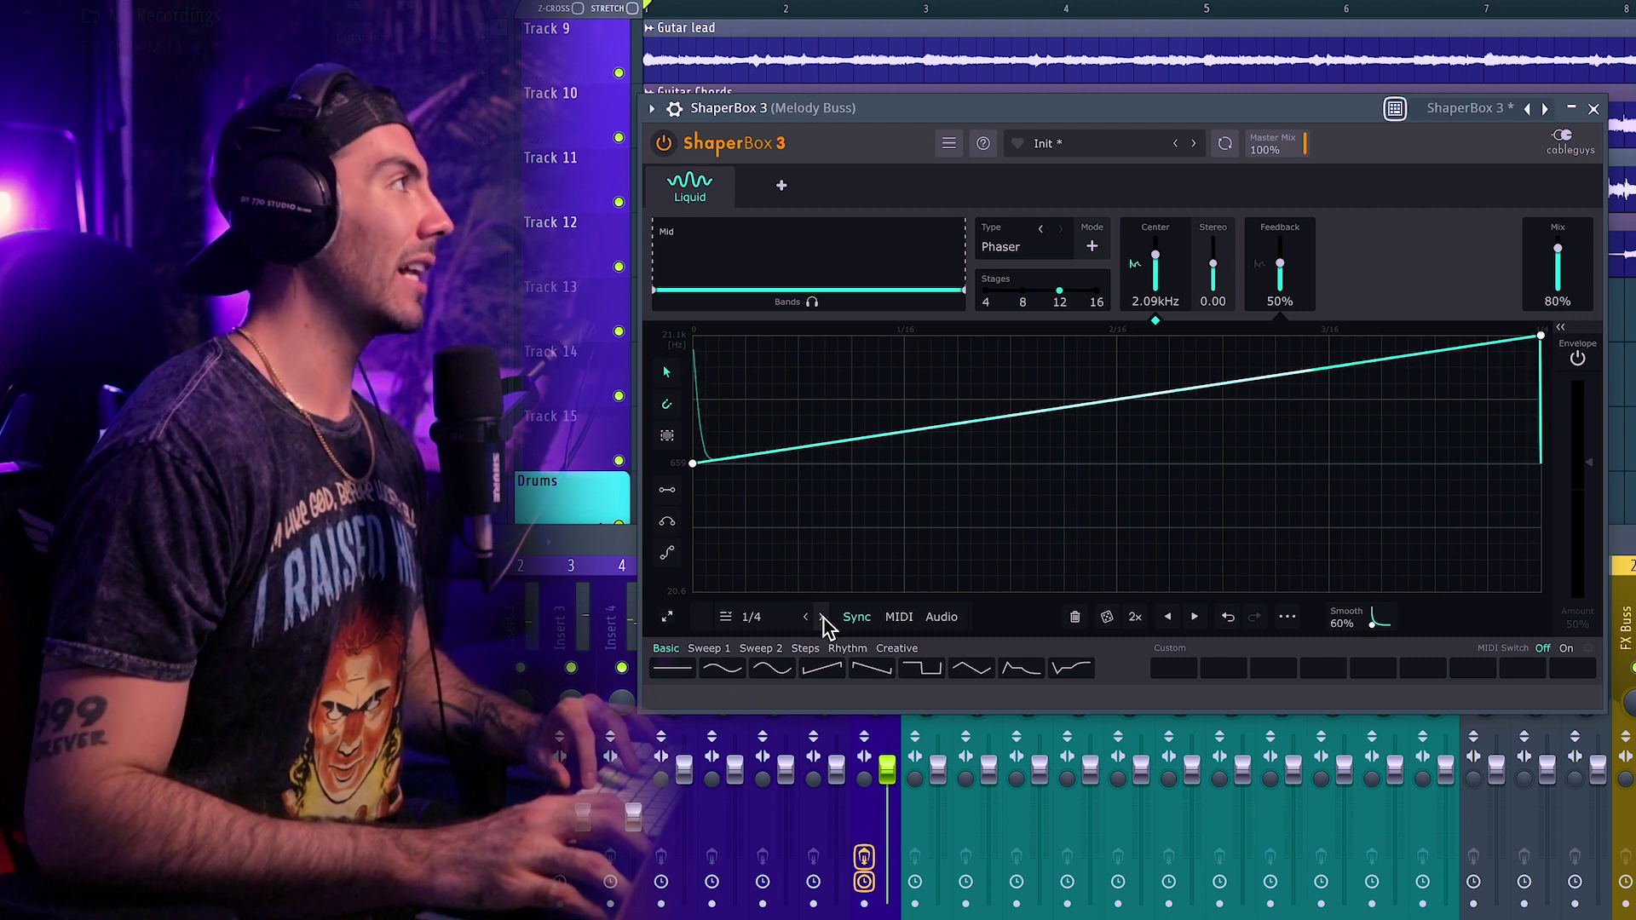
{"action": "key", "text": "space"}
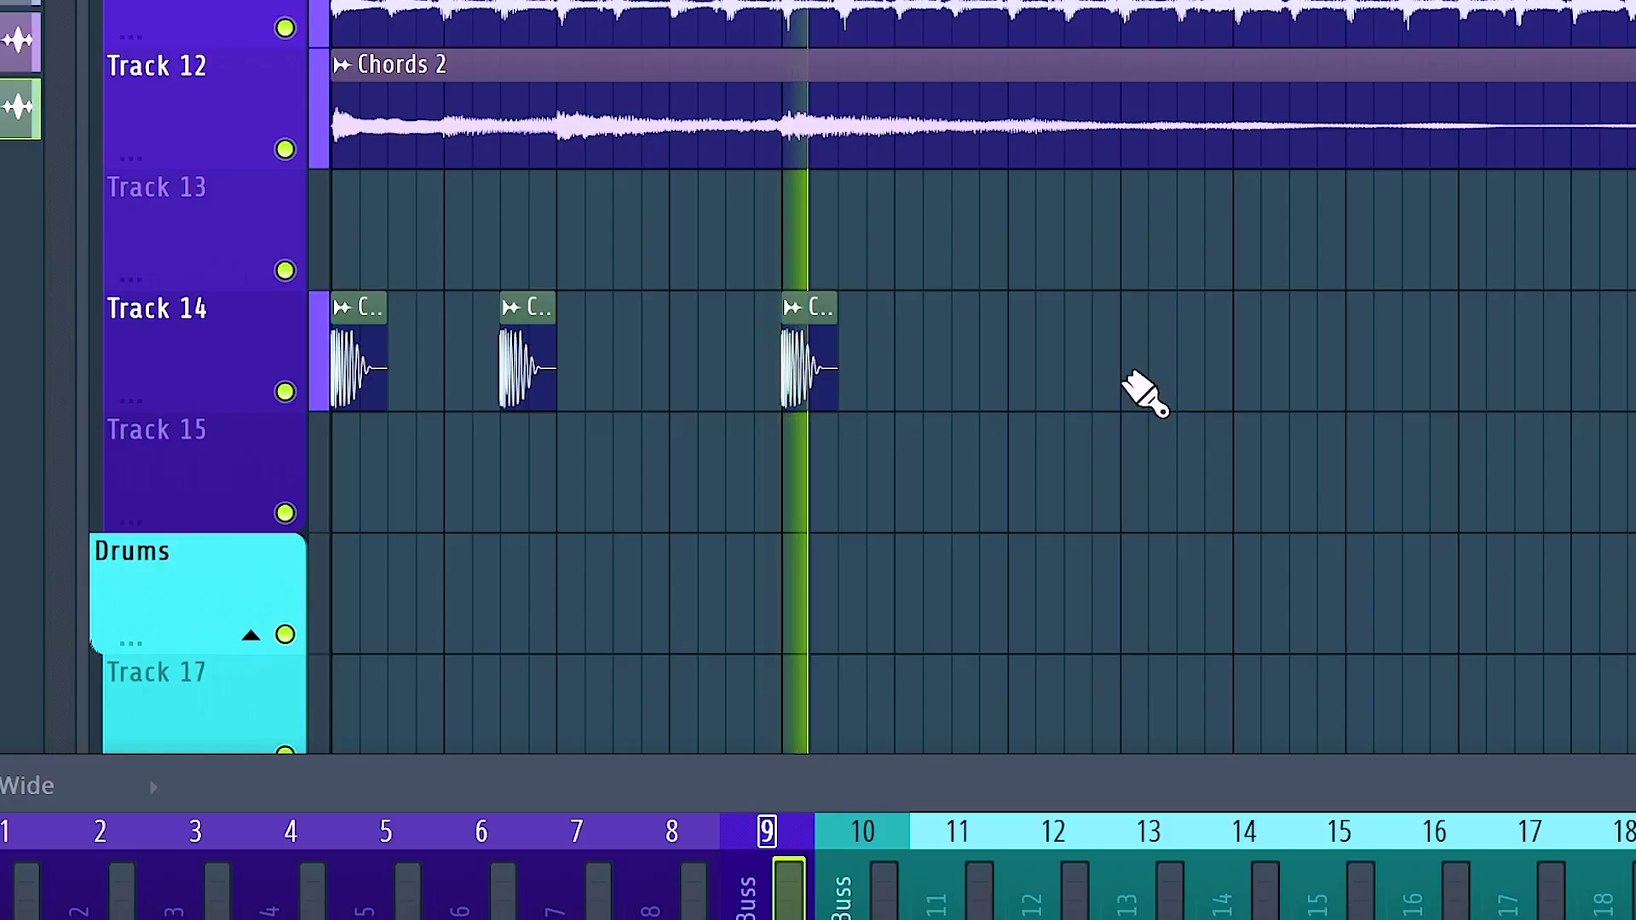
- Paint more Cymatics - Magic Kick 11 - E clips along Track 14 of the playlist
{"action": "left_click", "coordinate": [976, 387]}
{"action": "left_click", "coordinate": [1048, 388]}
{"action": "left_click", "coordinate": [1094, 388]}
{"action": "left_click", "coordinate": [1166, 387]}
{"action": "left_click", "coordinate": [1143, 388]}
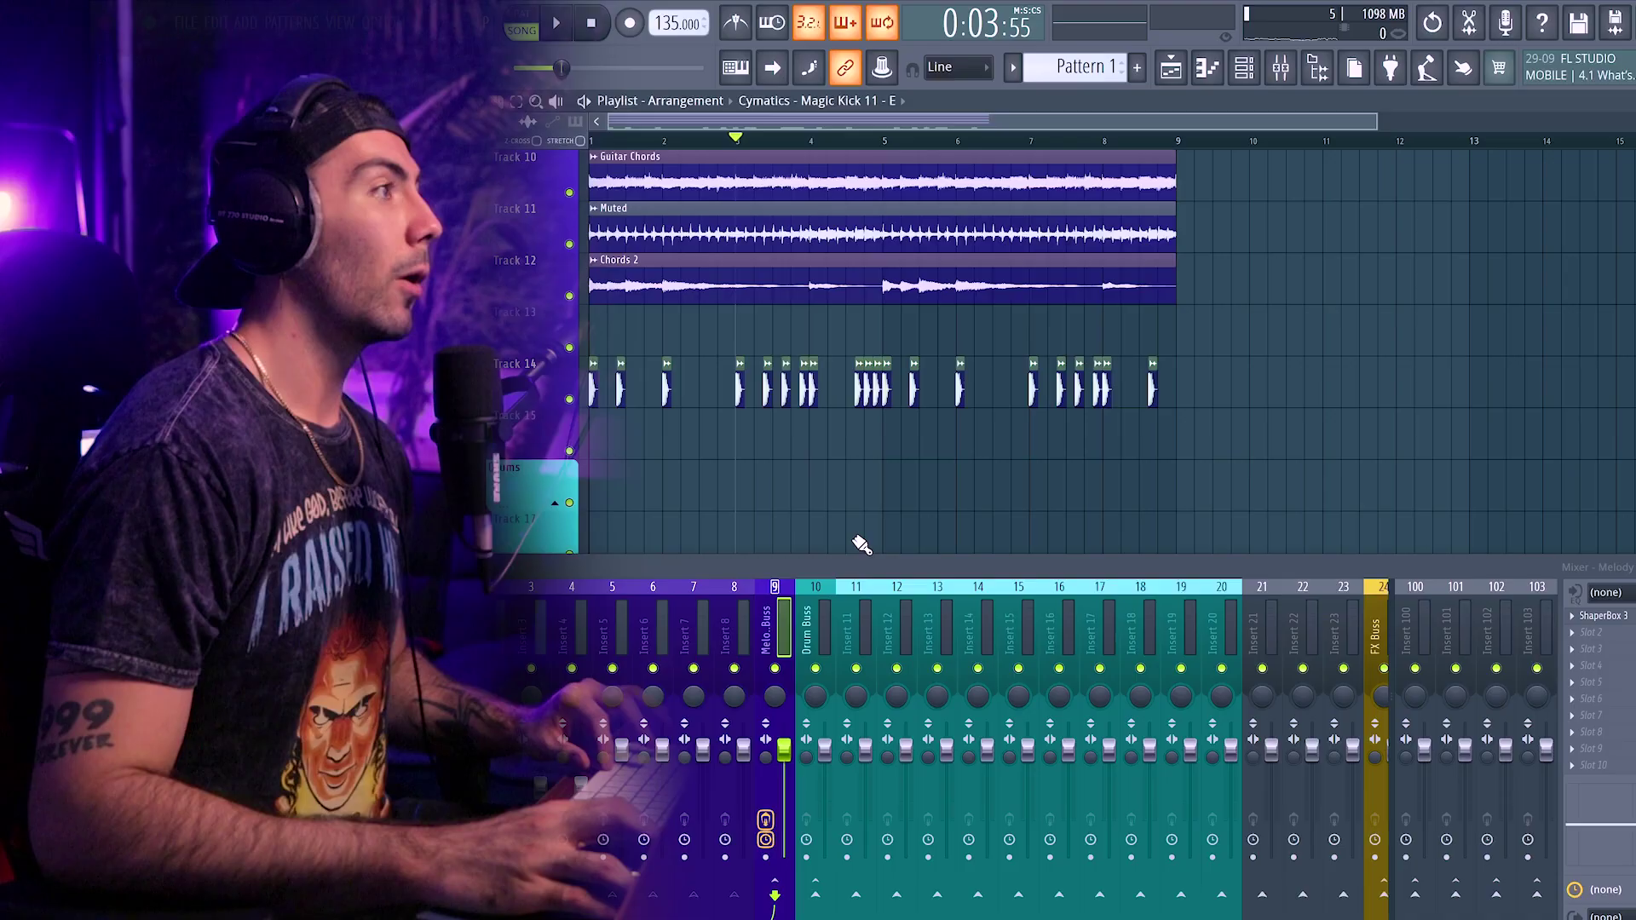
- Assign the kick channel to mixer insert 11 and sidechain that insert to the Melody Buss
{"action": "left_click", "coordinate": [1240, 69]}
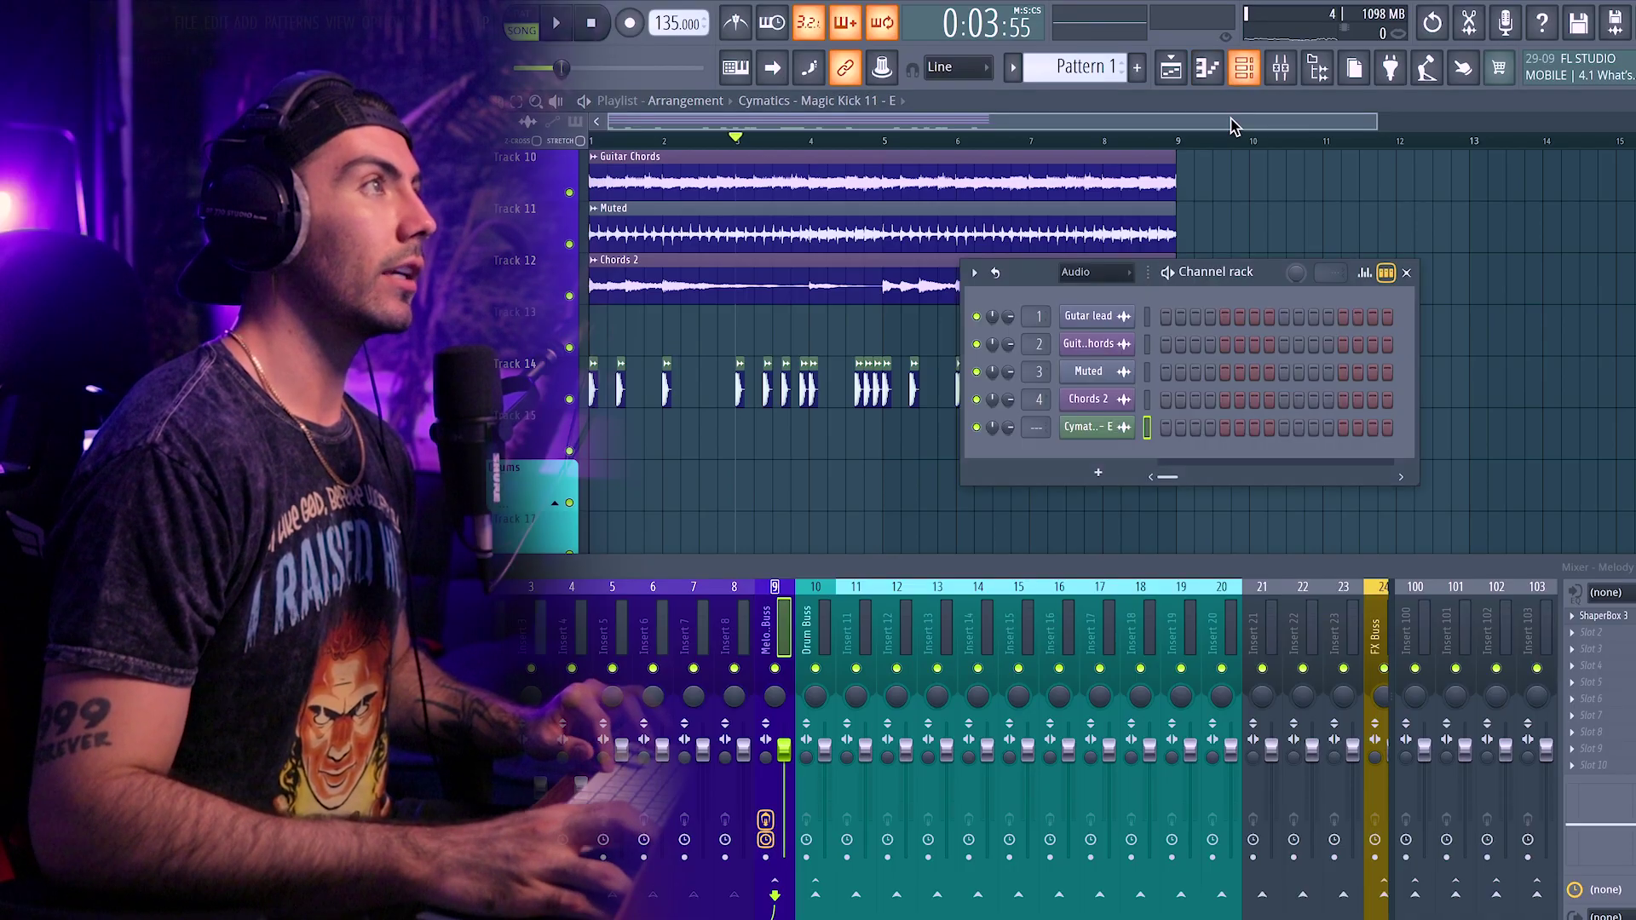
{"action": "scroll", "coordinate": [1030, 424], "scroll_direction": "up", "scroll_amount": 4}
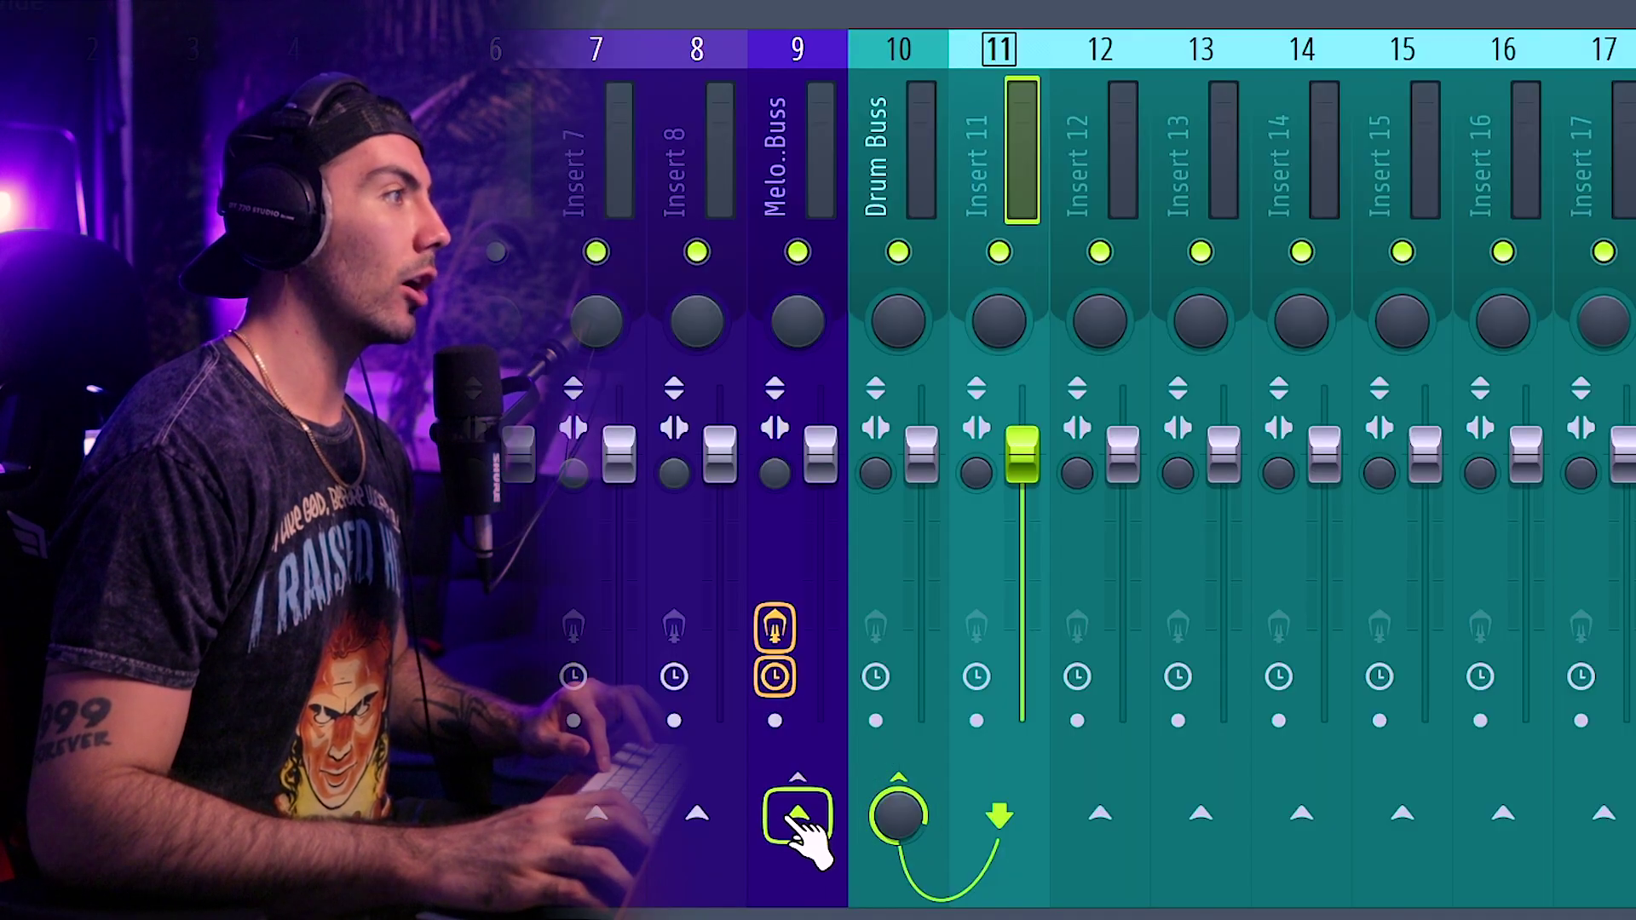
{"action": "right_click", "coordinate": [799, 820]}
{"action": "left_click", "coordinate": [913, 778]}
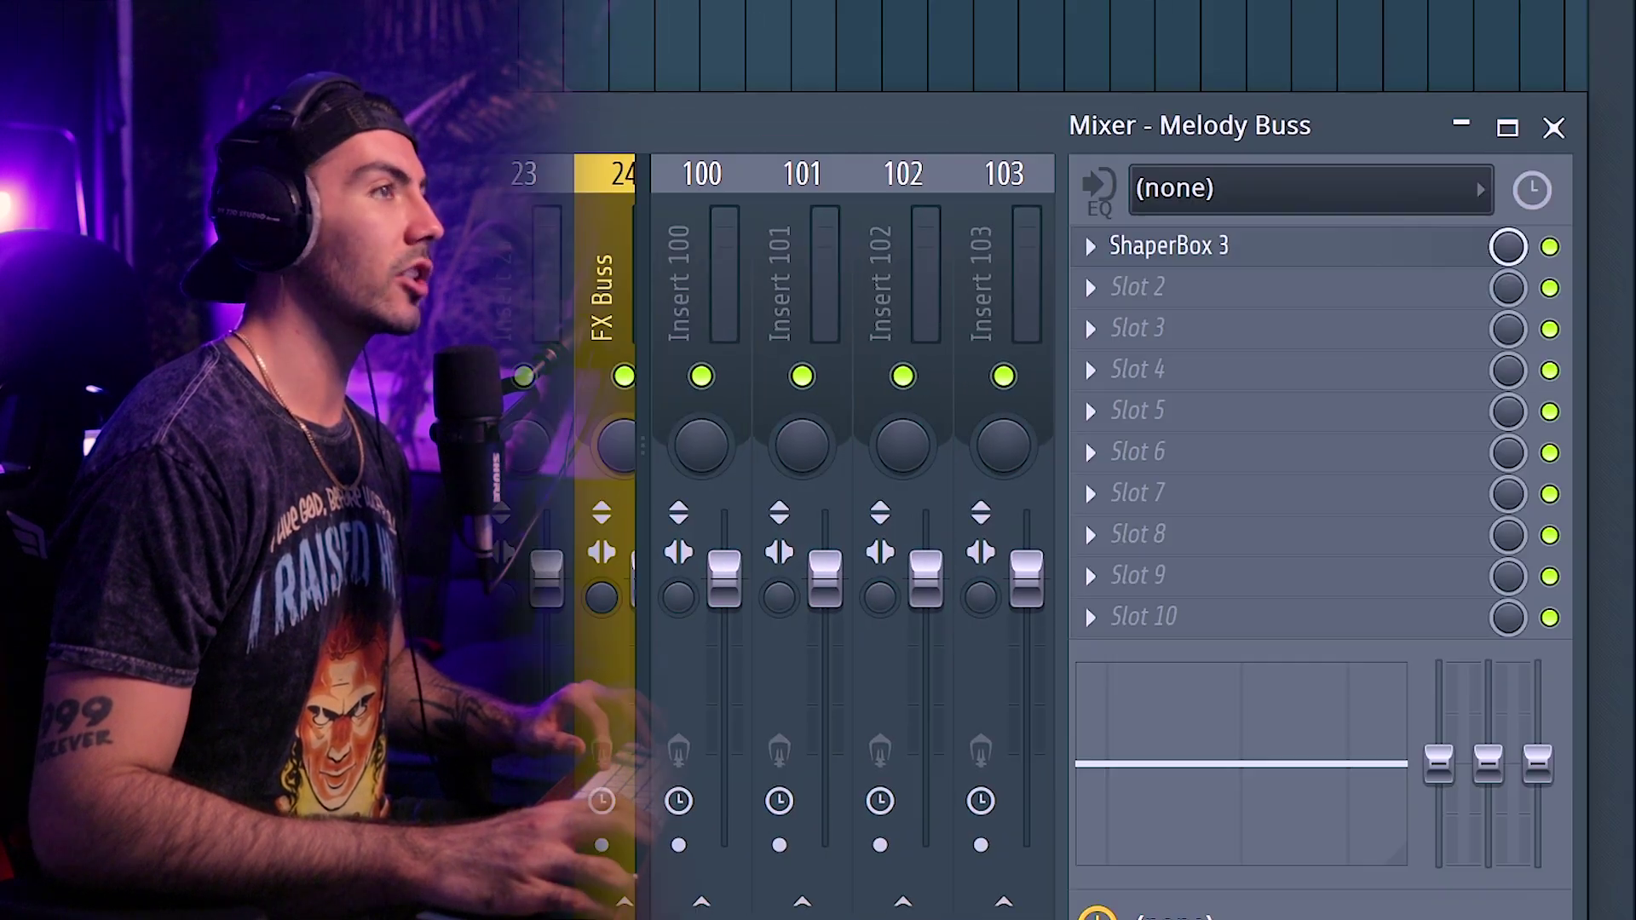
- Open ShaperBox 3 from the Melody Buss, set Liquid's trigger mode to Audio, and open the plugin's wrapper settings
{"action": "left_click", "coordinate": [1260, 249]}
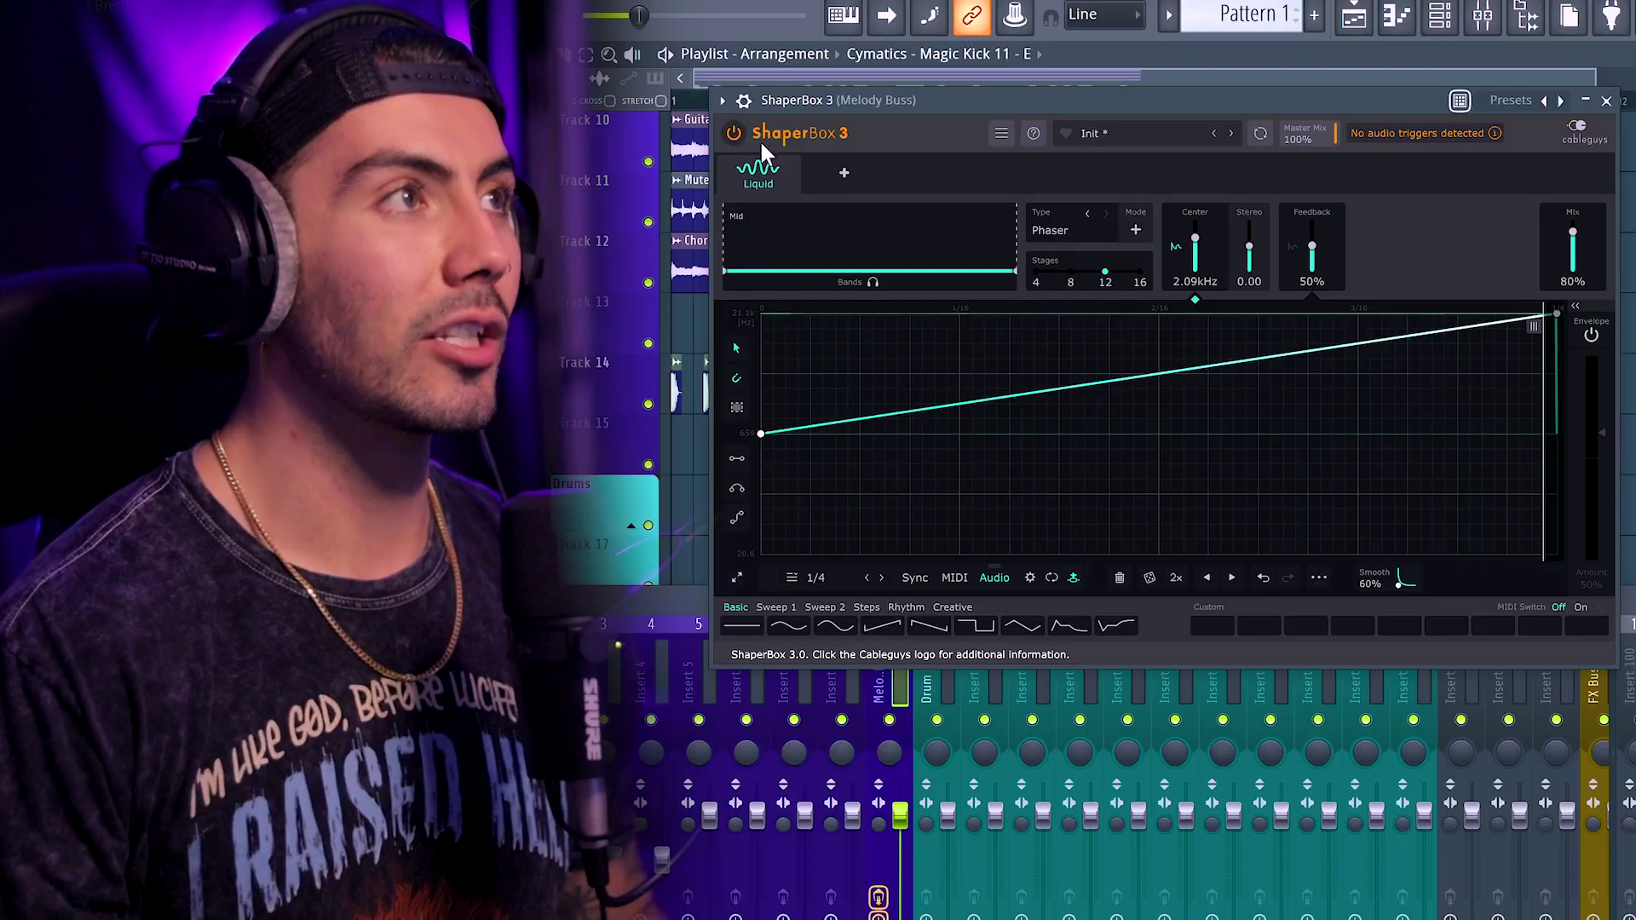
{"action": "left_click", "coordinate": [744, 100]}
{"action": "left_click", "coordinate": [780, 137]}
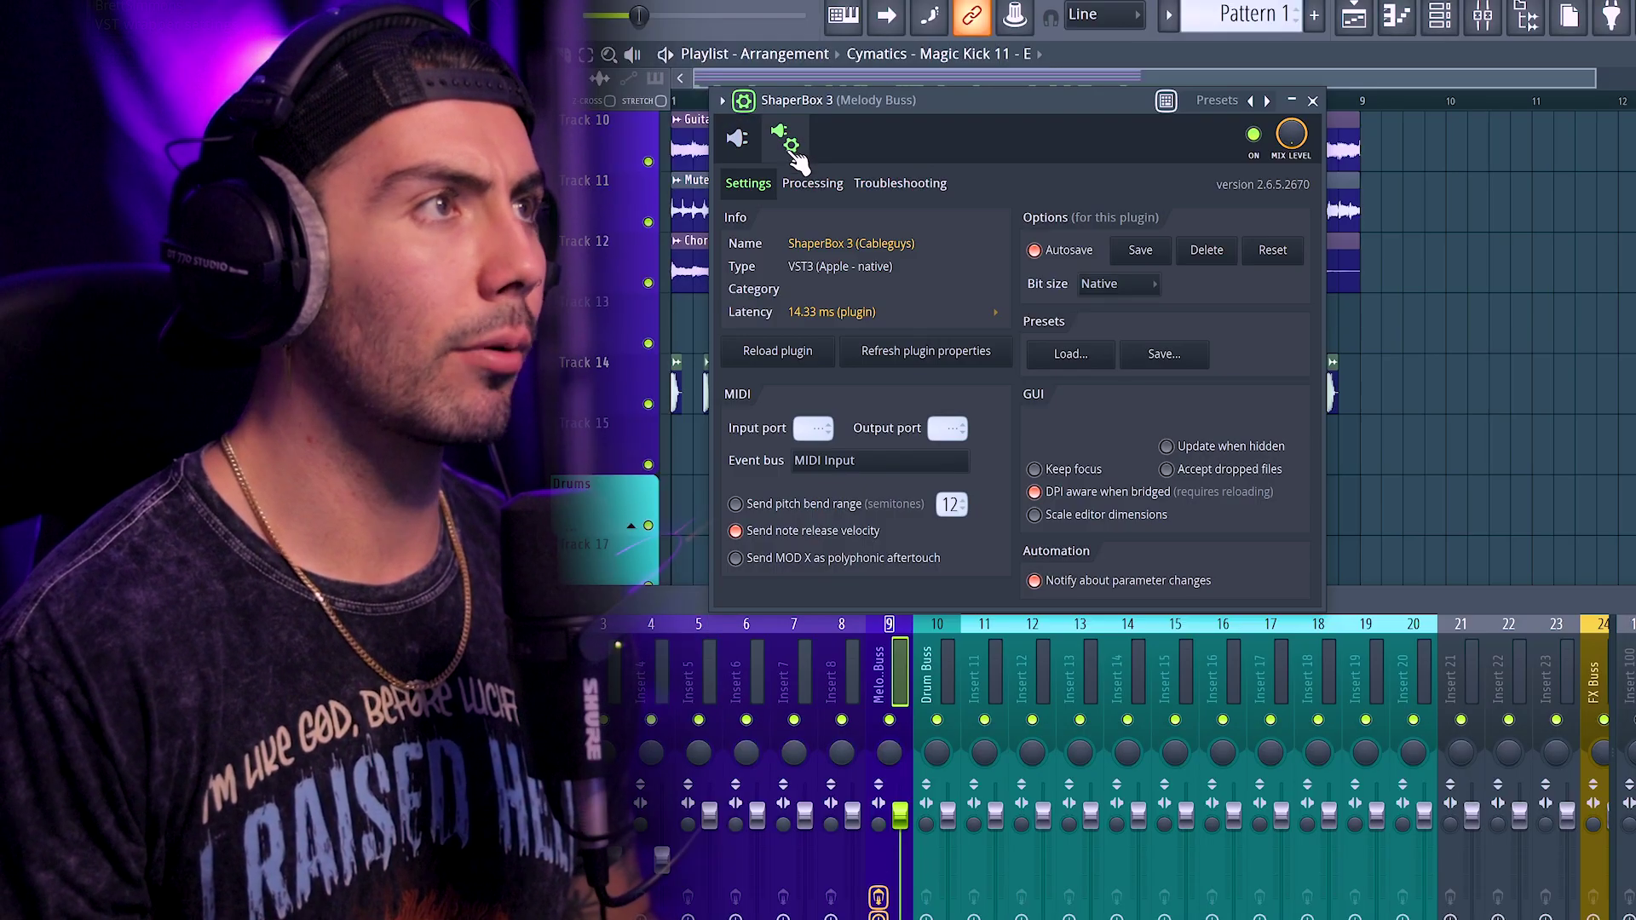
{"action": "left_click", "coordinate": [736, 136]}
{"action": "left_click", "coordinate": [781, 138]}
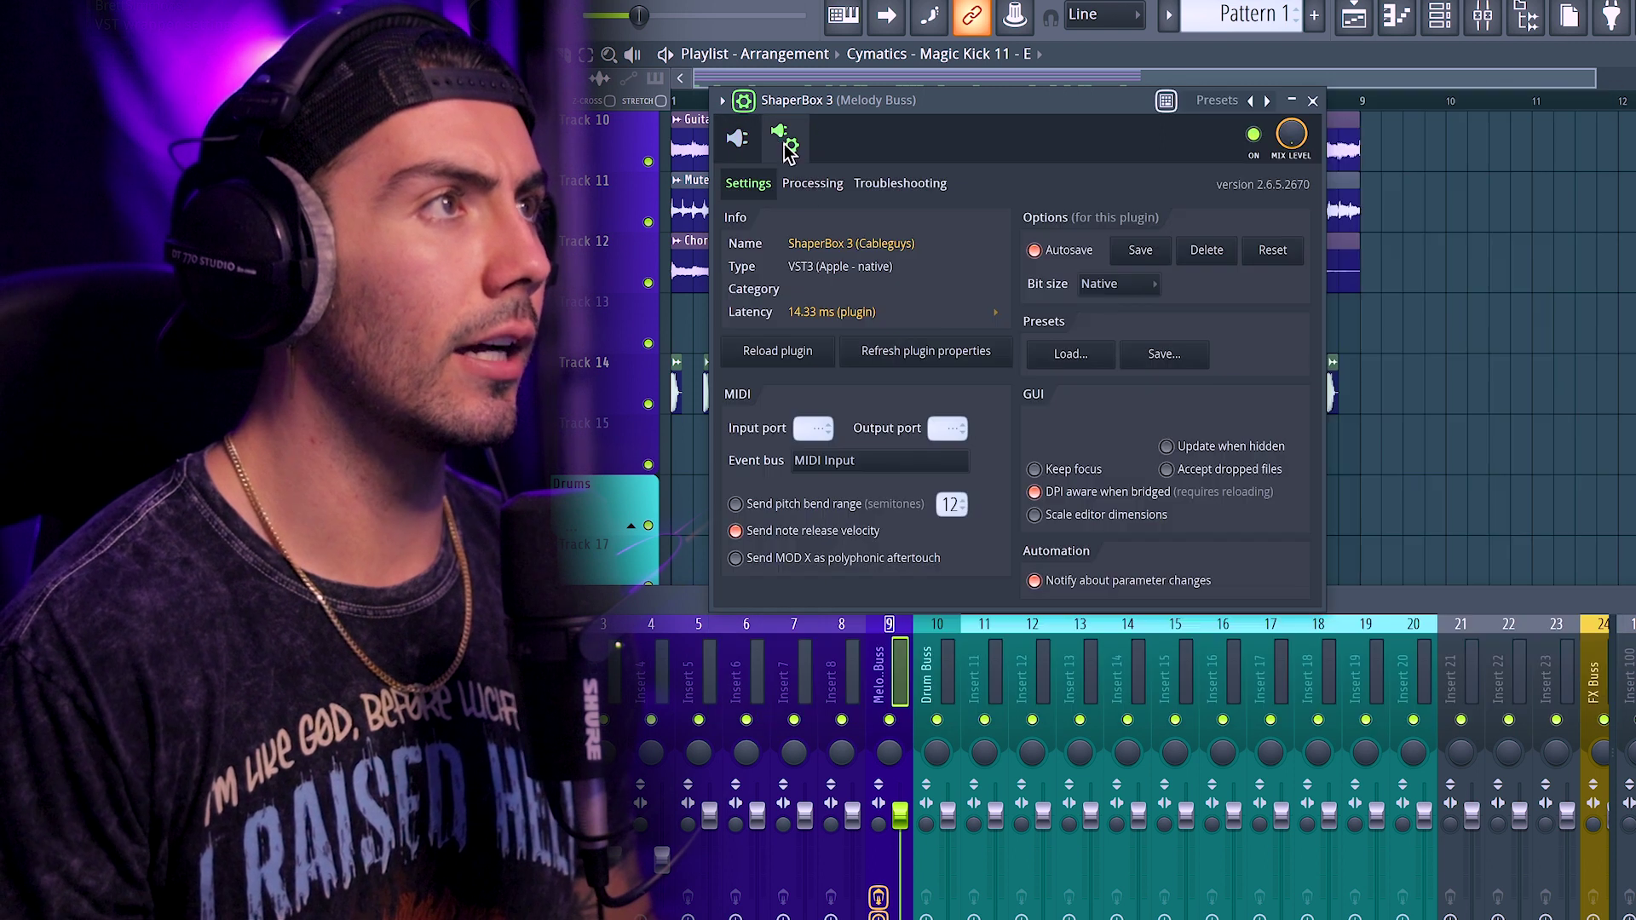
- Connect the plugin's Sidechain input to Insert 11, return to the plugin interface, and audition the kick-triggered phaser
{"action": "left_click", "coordinate": [812, 185]}
{"action": "left_click", "coordinate": [771, 445]}
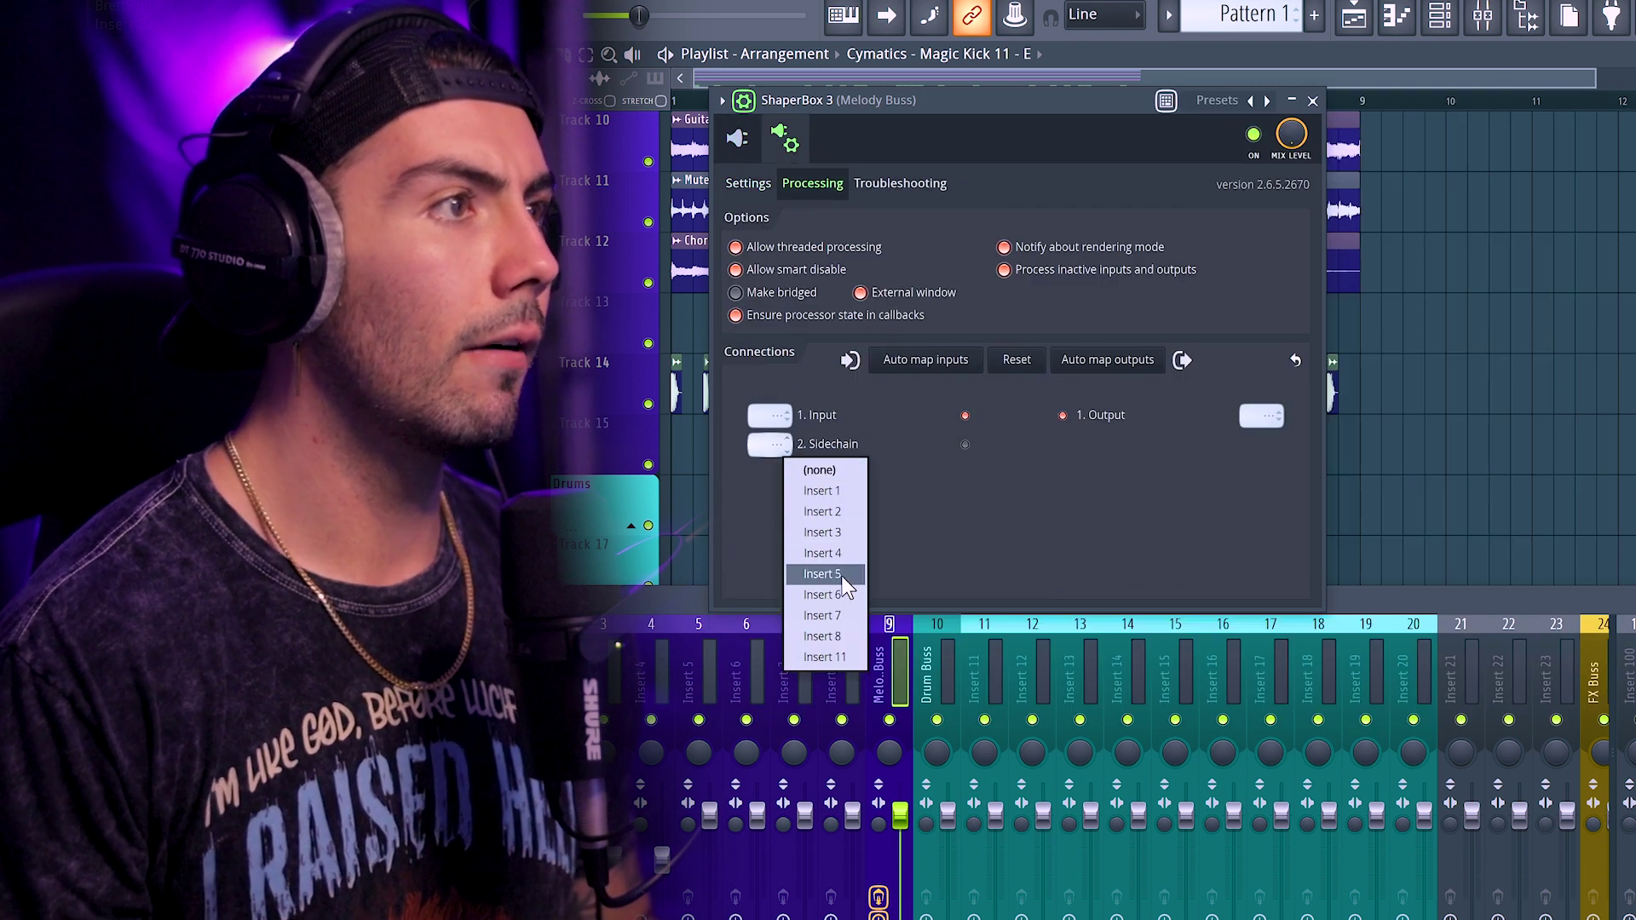
{"action": "left_click", "coordinate": [842, 658]}
{"action": "left_click", "coordinate": [967, 444]}
{"action": "left_click", "coordinate": [737, 138]}
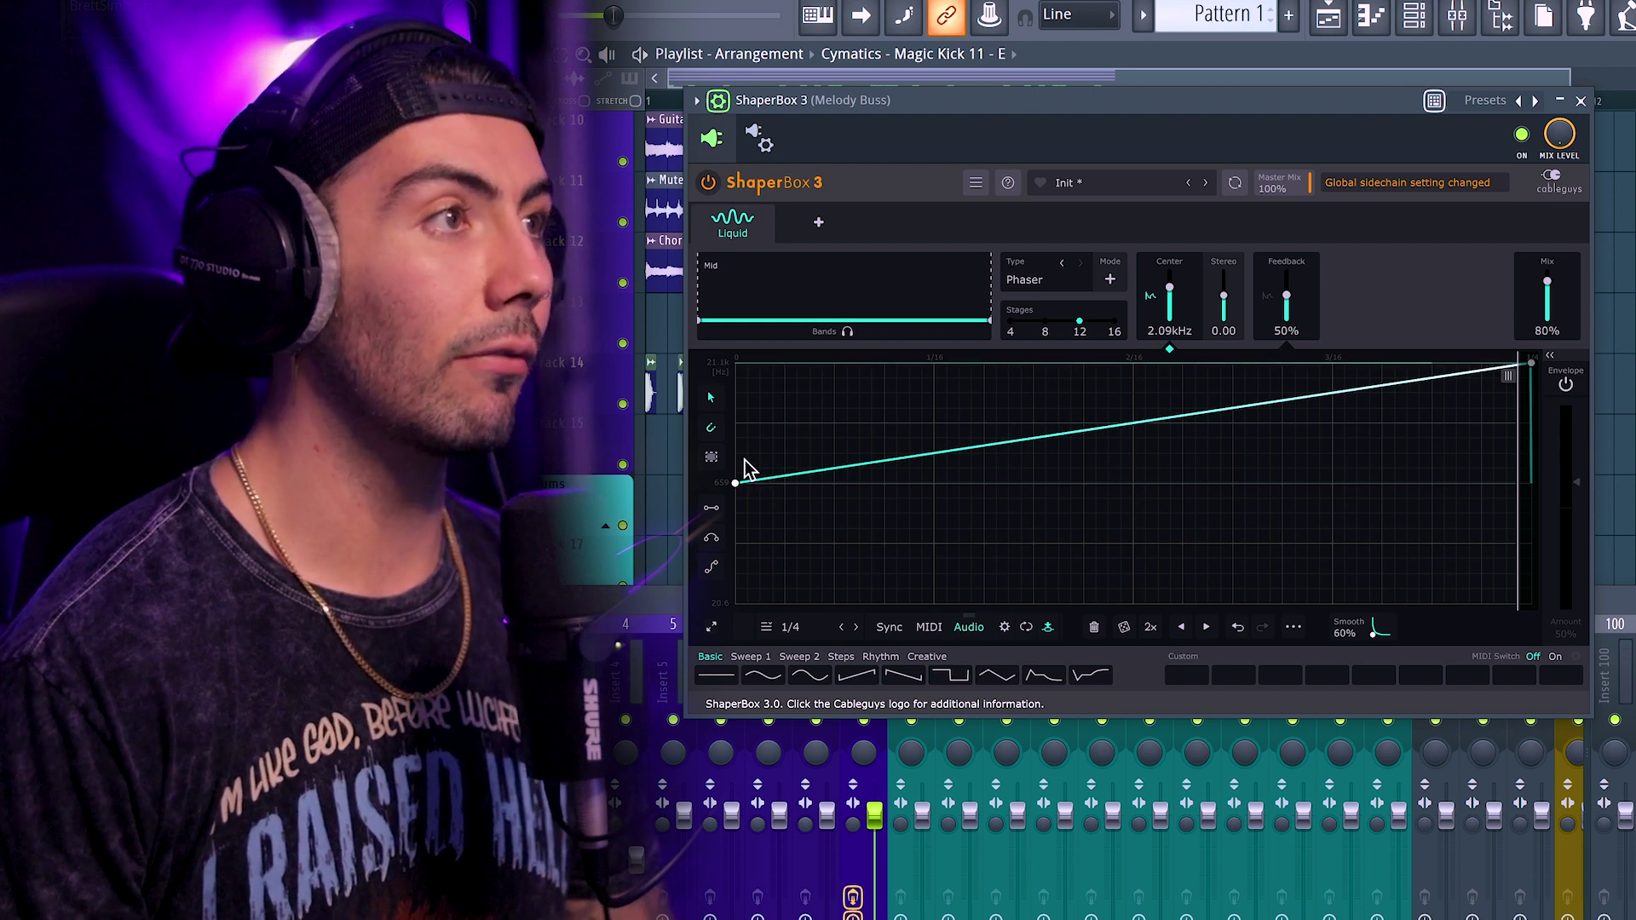
{"action": "key", "text": "space"}
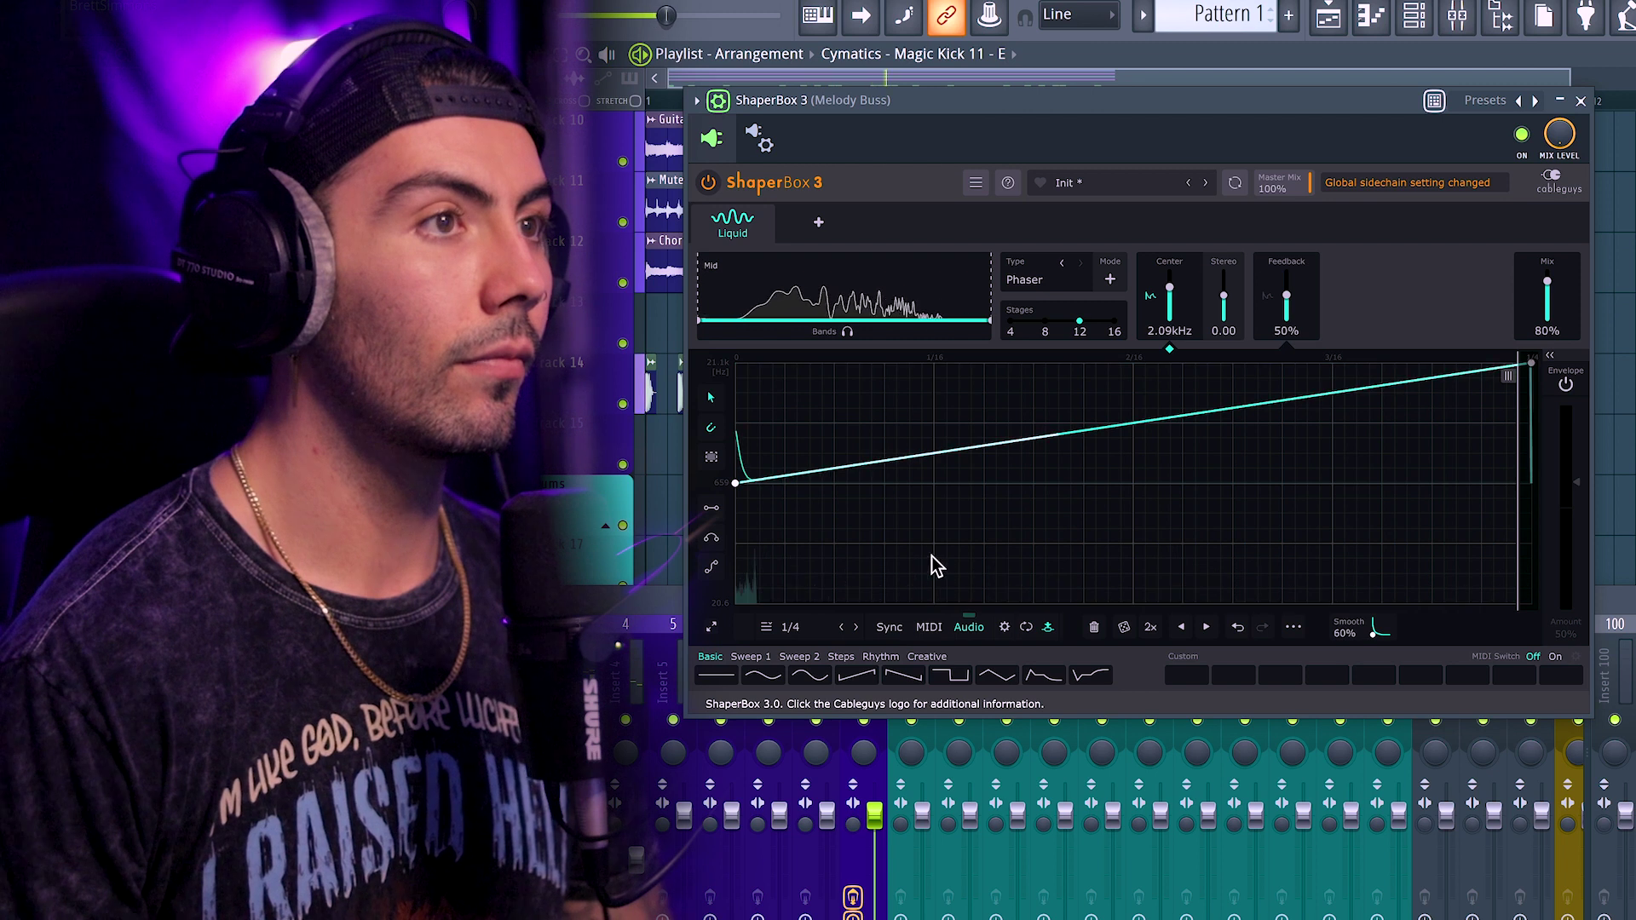
{"action": "key", "text": "space"}
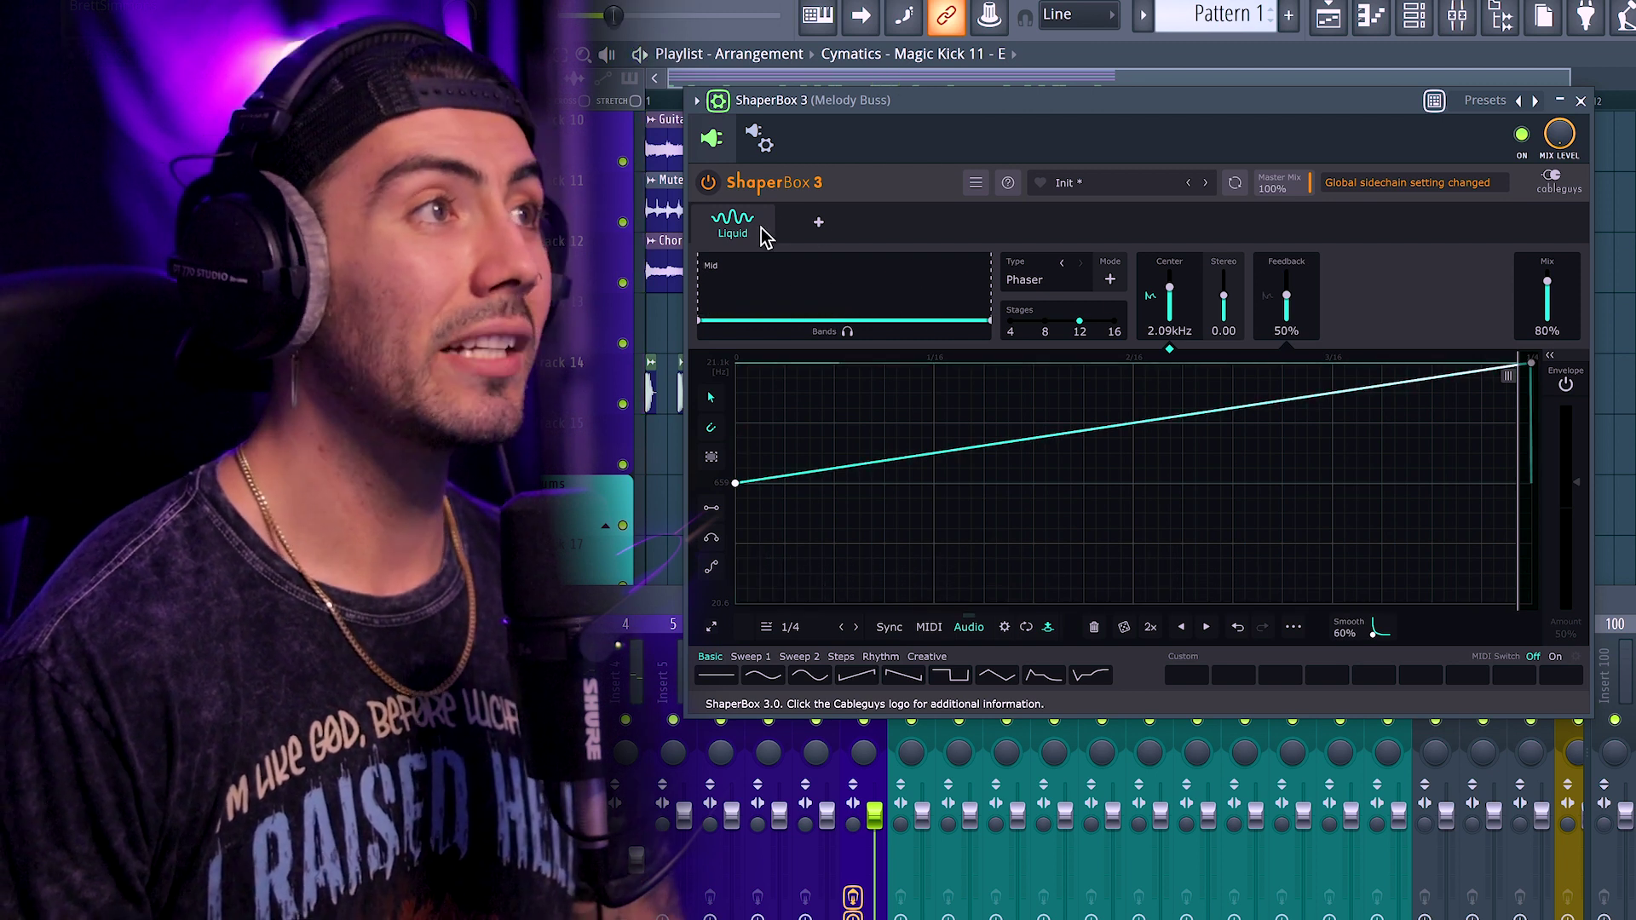
- Add the Filter shaper after Liquid and set its filter type to Clean HP 6dB
{"action": "left_click", "coordinate": [818, 222]}
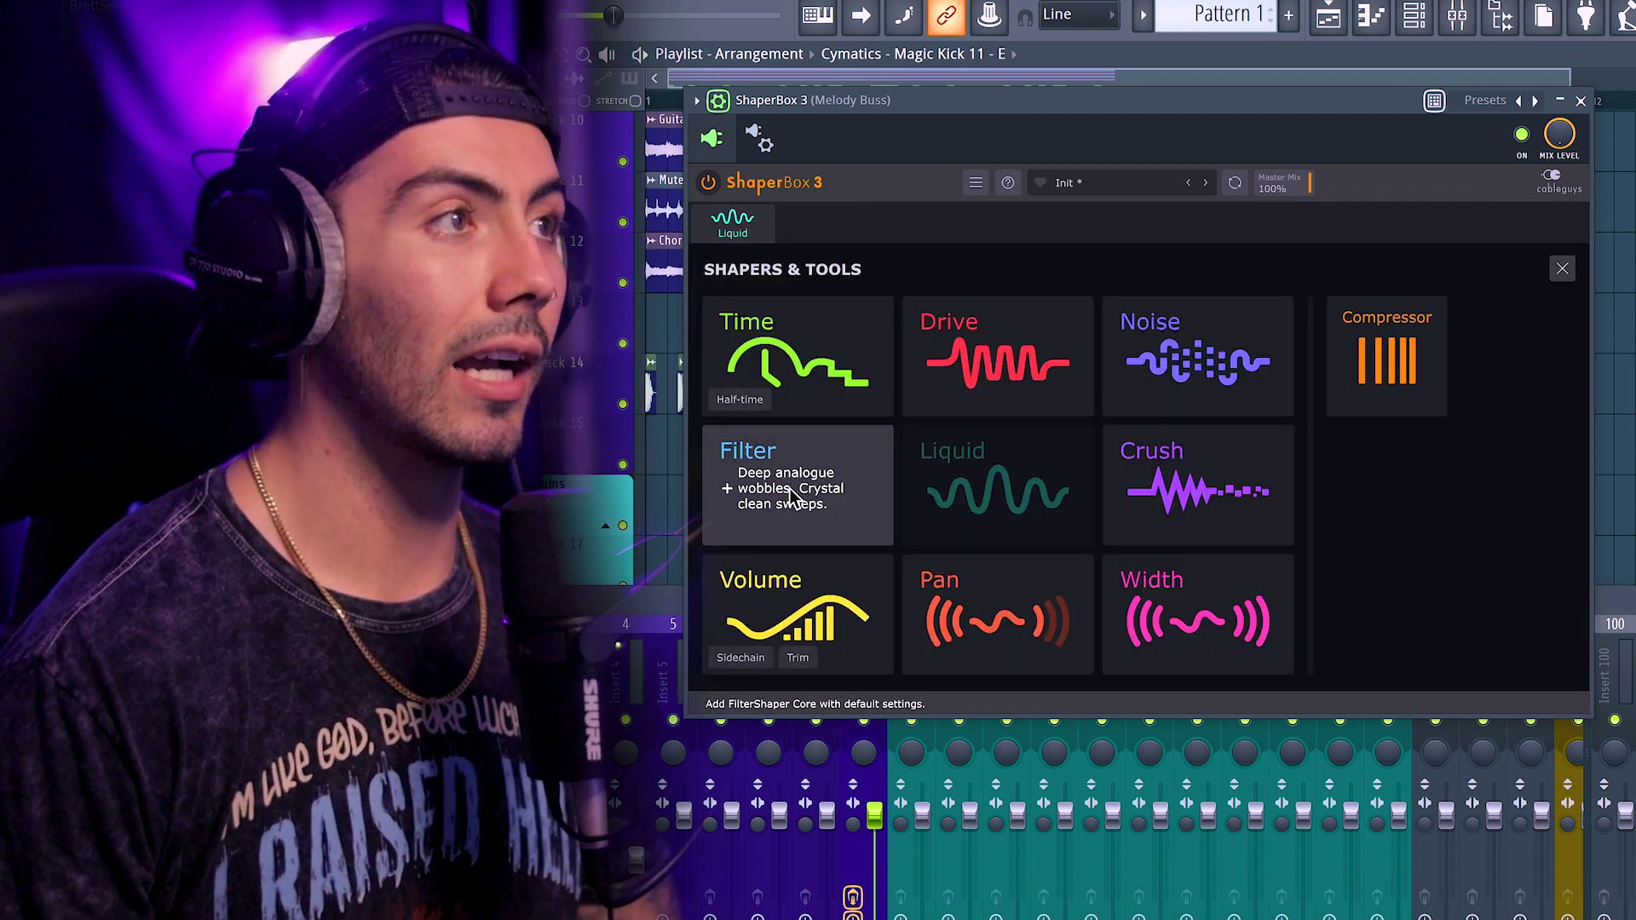
{"action": "left_click", "coordinate": [792, 499]}
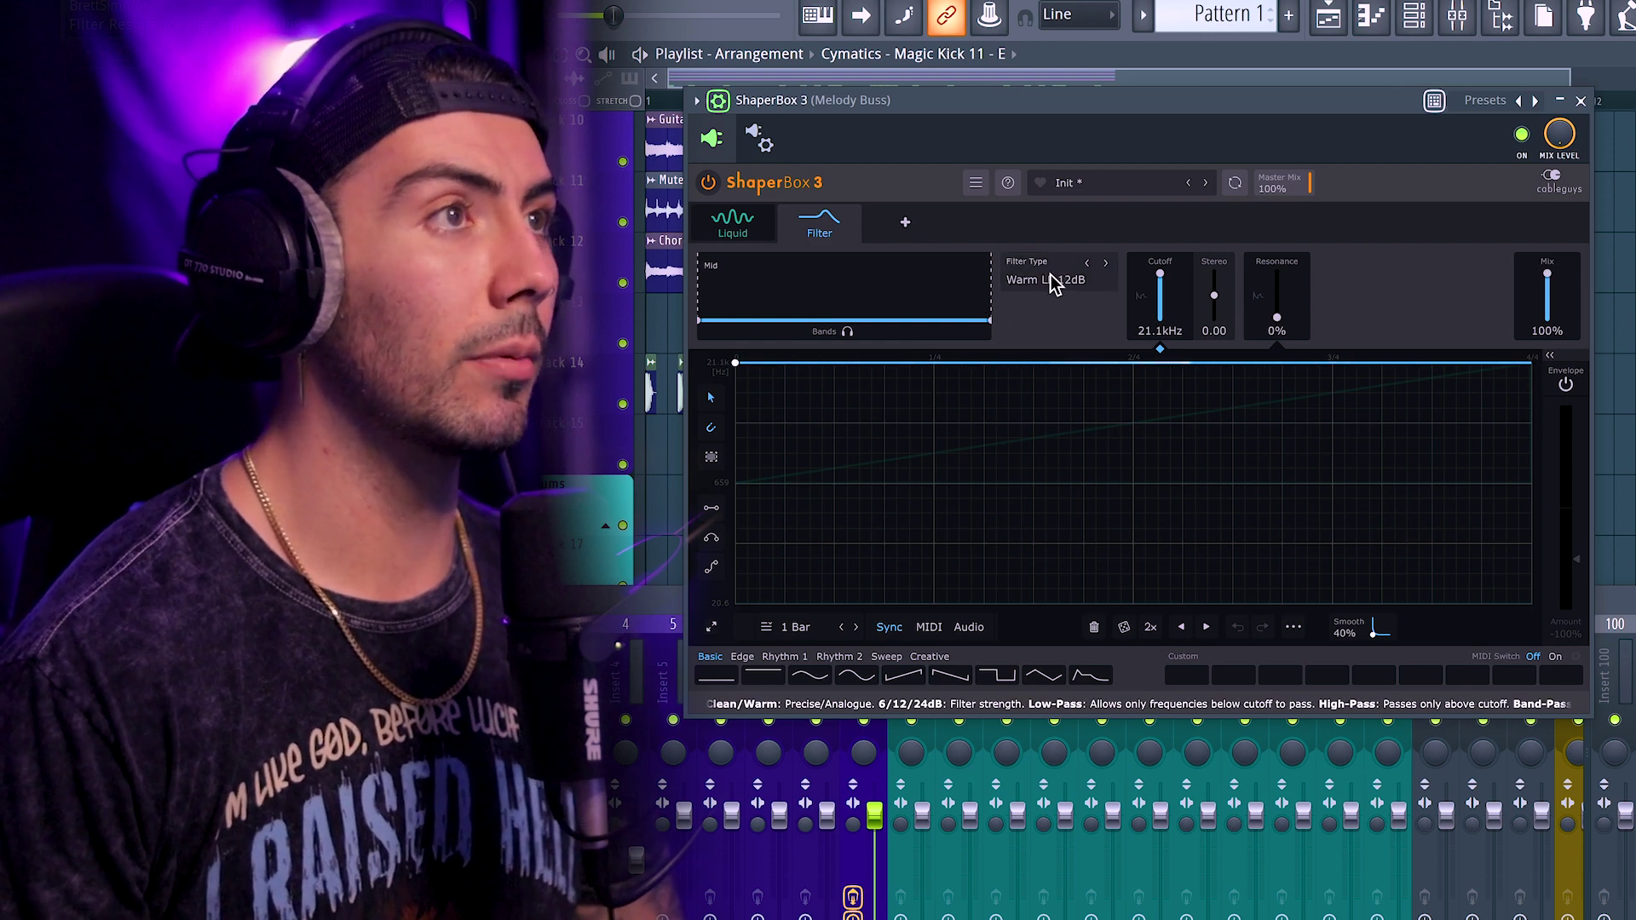
{"action": "left_click", "coordinate": [1055, 282]}
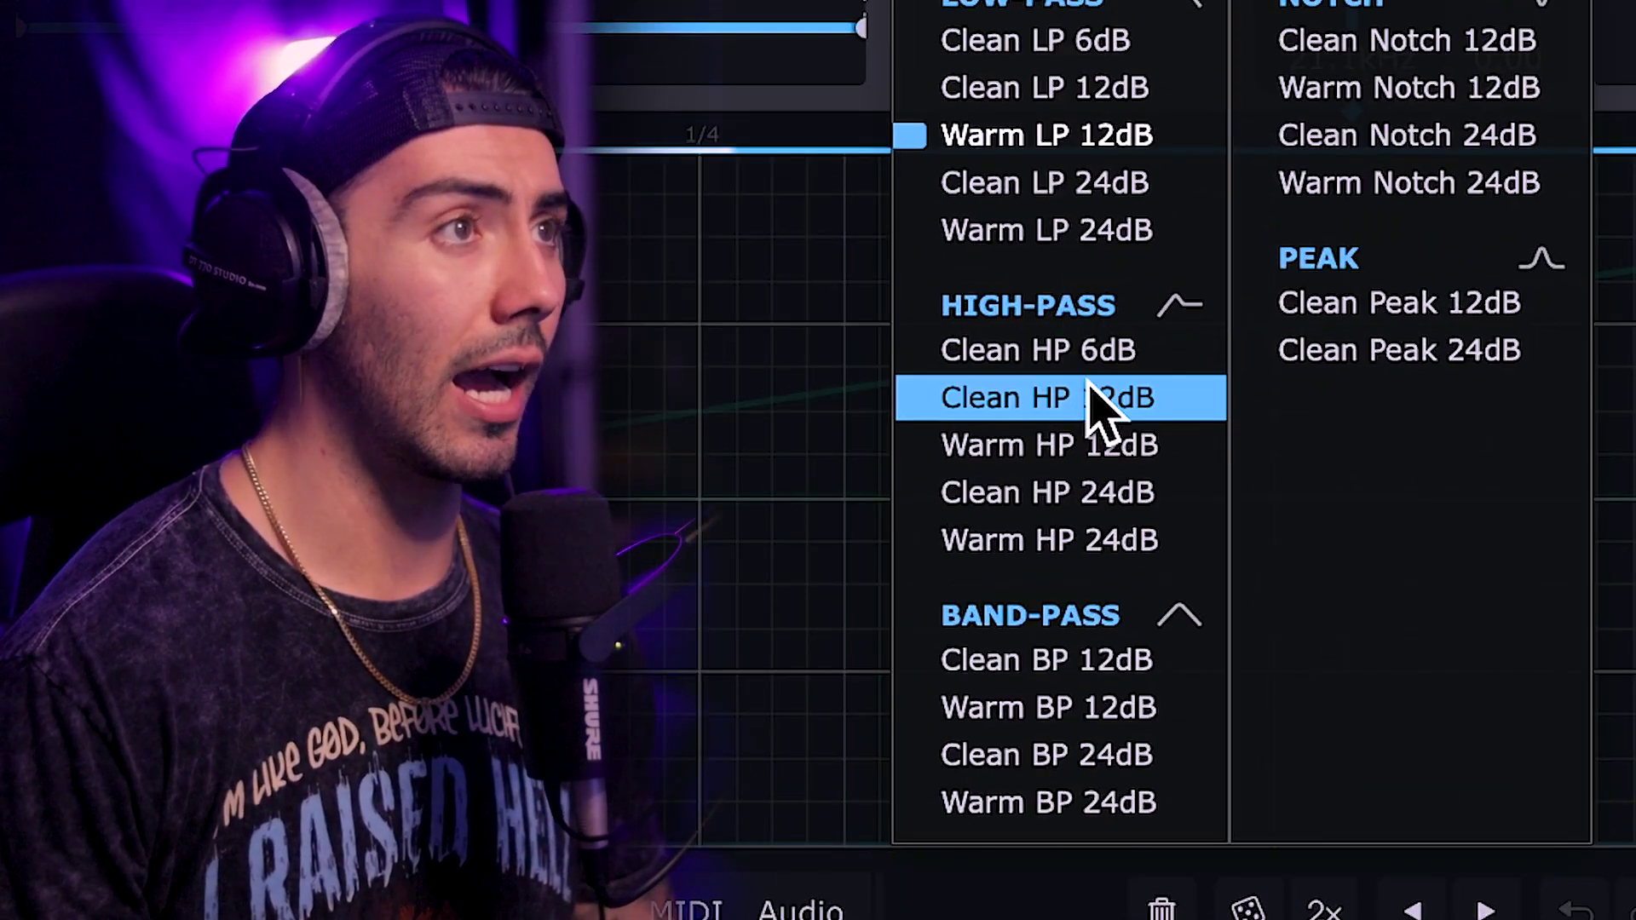
{"action": "left_click", "coordinate": [1041, 352]}
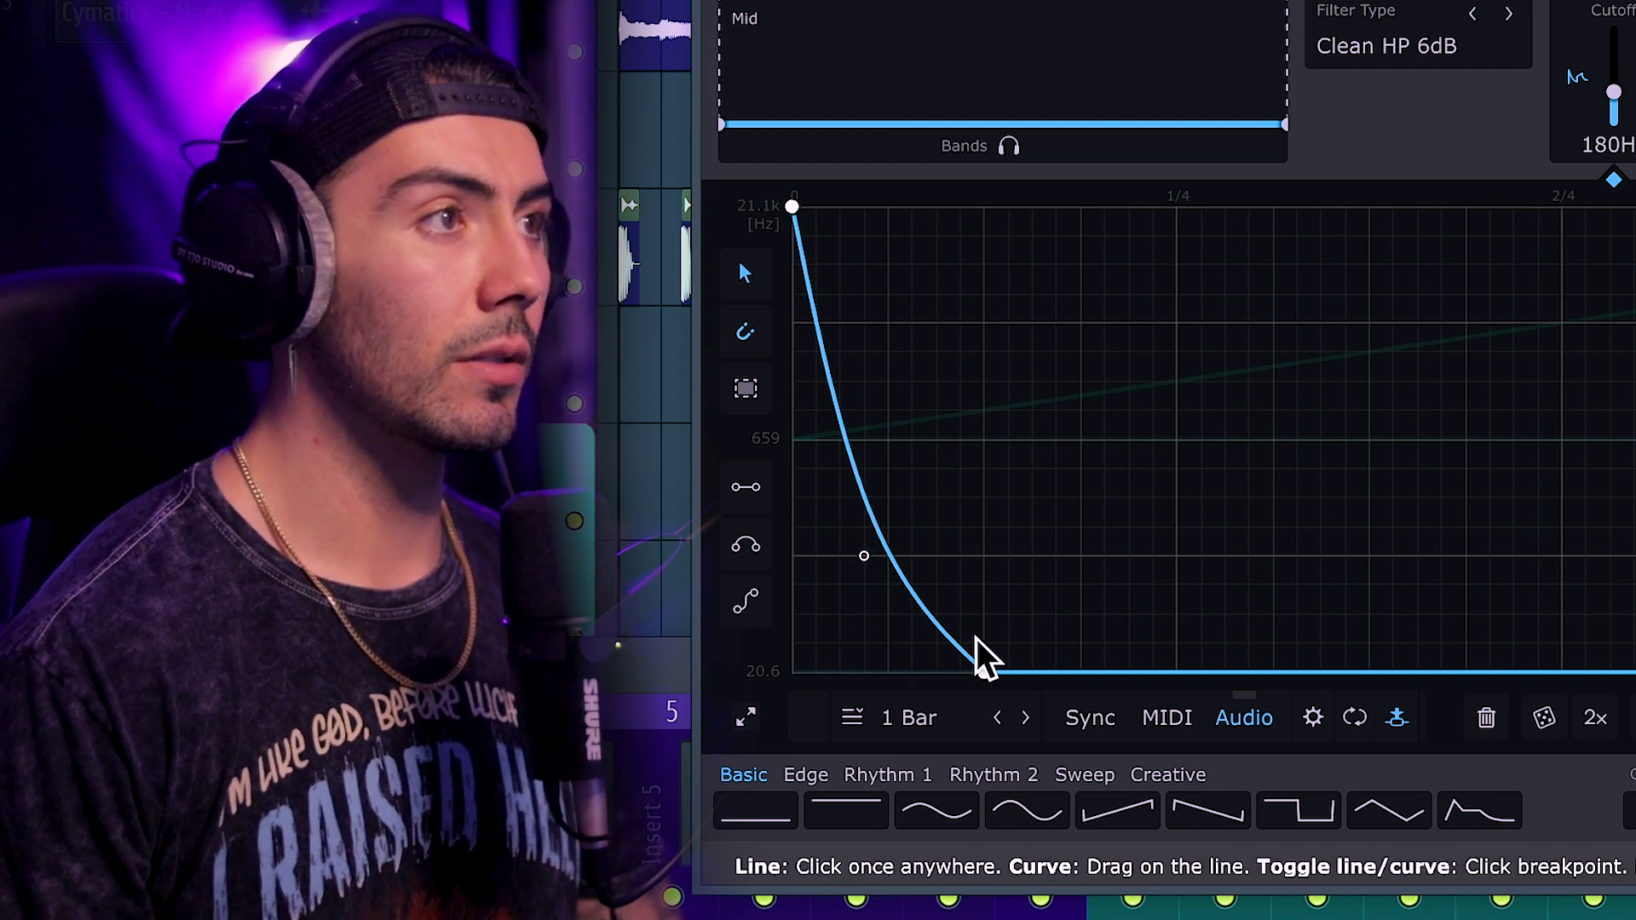
- Reshape the Filter's Cutoff curve into a short decay starting at about 49 Hz and ending at position 0.25/4
{"action": "left_click_drag", "start_coordinate": [988, 673], "coordinate": [1296, 285]}
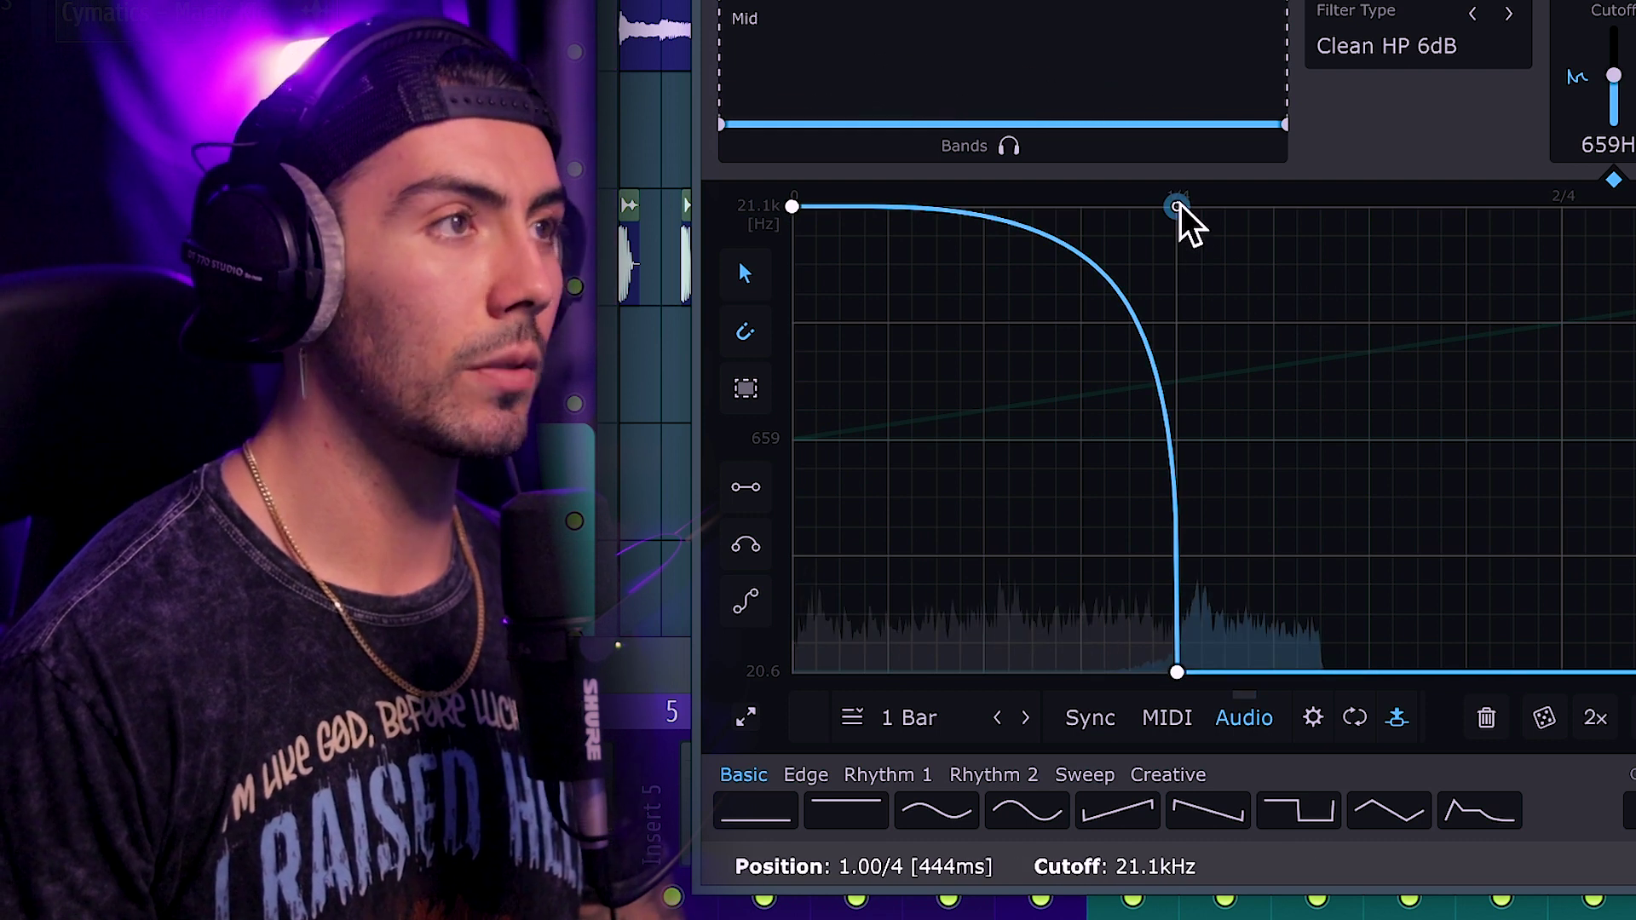
{"action": "left_click_drag", "start_coordinate": [1177, 207], "coordinate": [792, 409]}
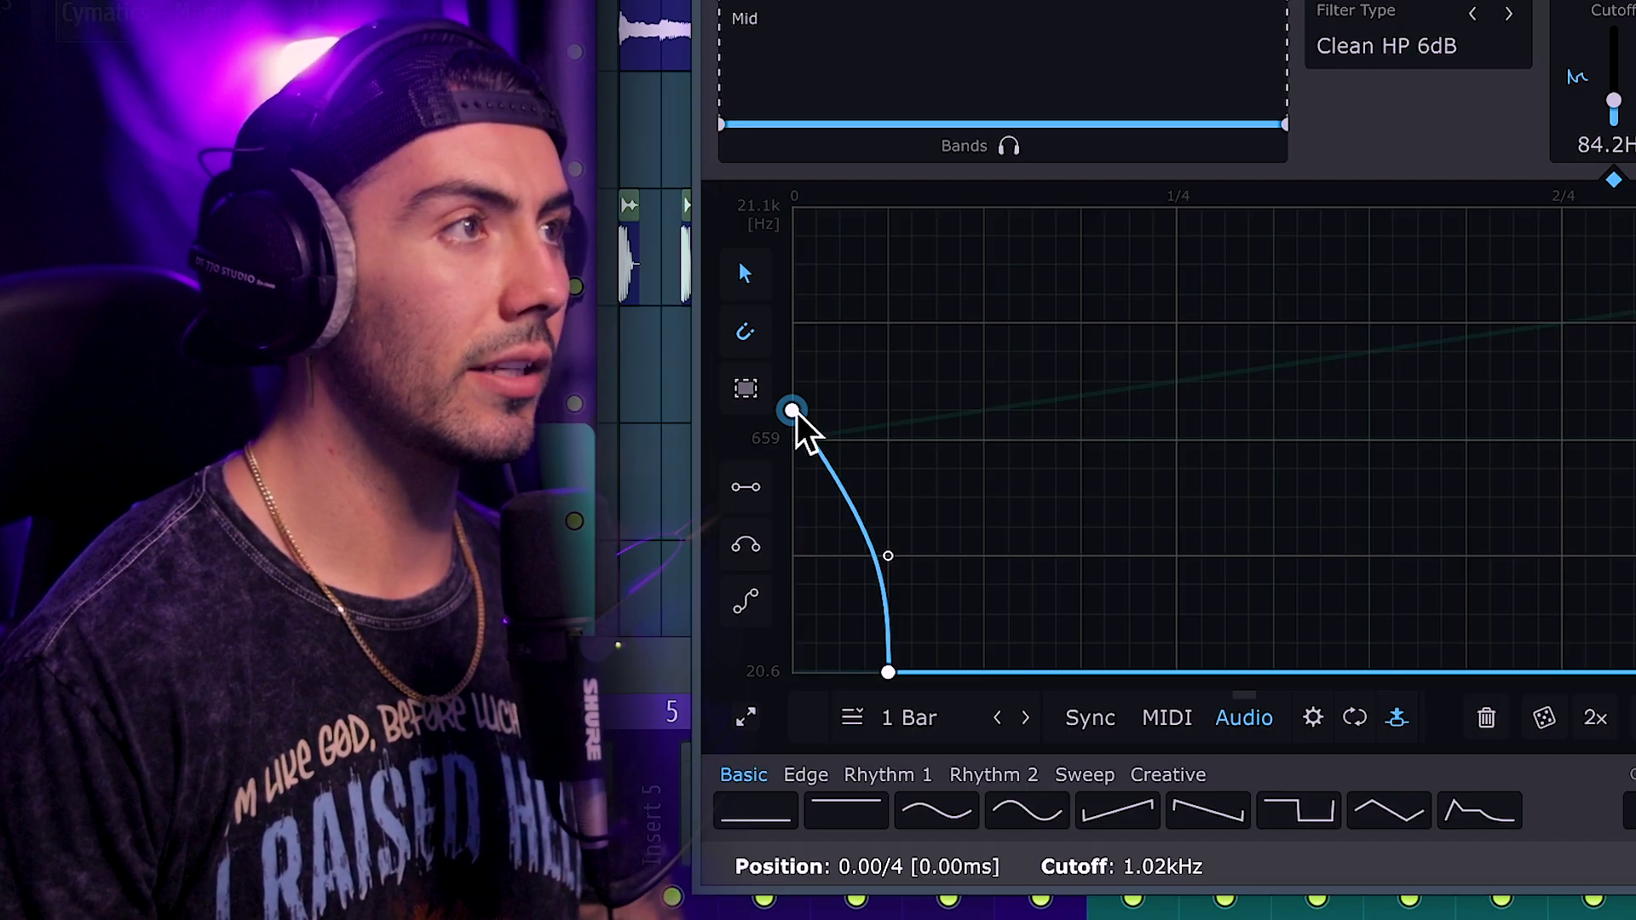
{"action": "left_click_drag", "start_coordinate": [791, 439], "coordinate": [792, 614]}
{"action": "mouse_move", "coordinate": [889, 558]}
{"action": "left_mouse_down"}
{"action": "mouse_move", "coordinate": [888, 614]}
{"action": "mouse_move", "coordinate": [840, 614]}
{"action": "left_mouse_up"}
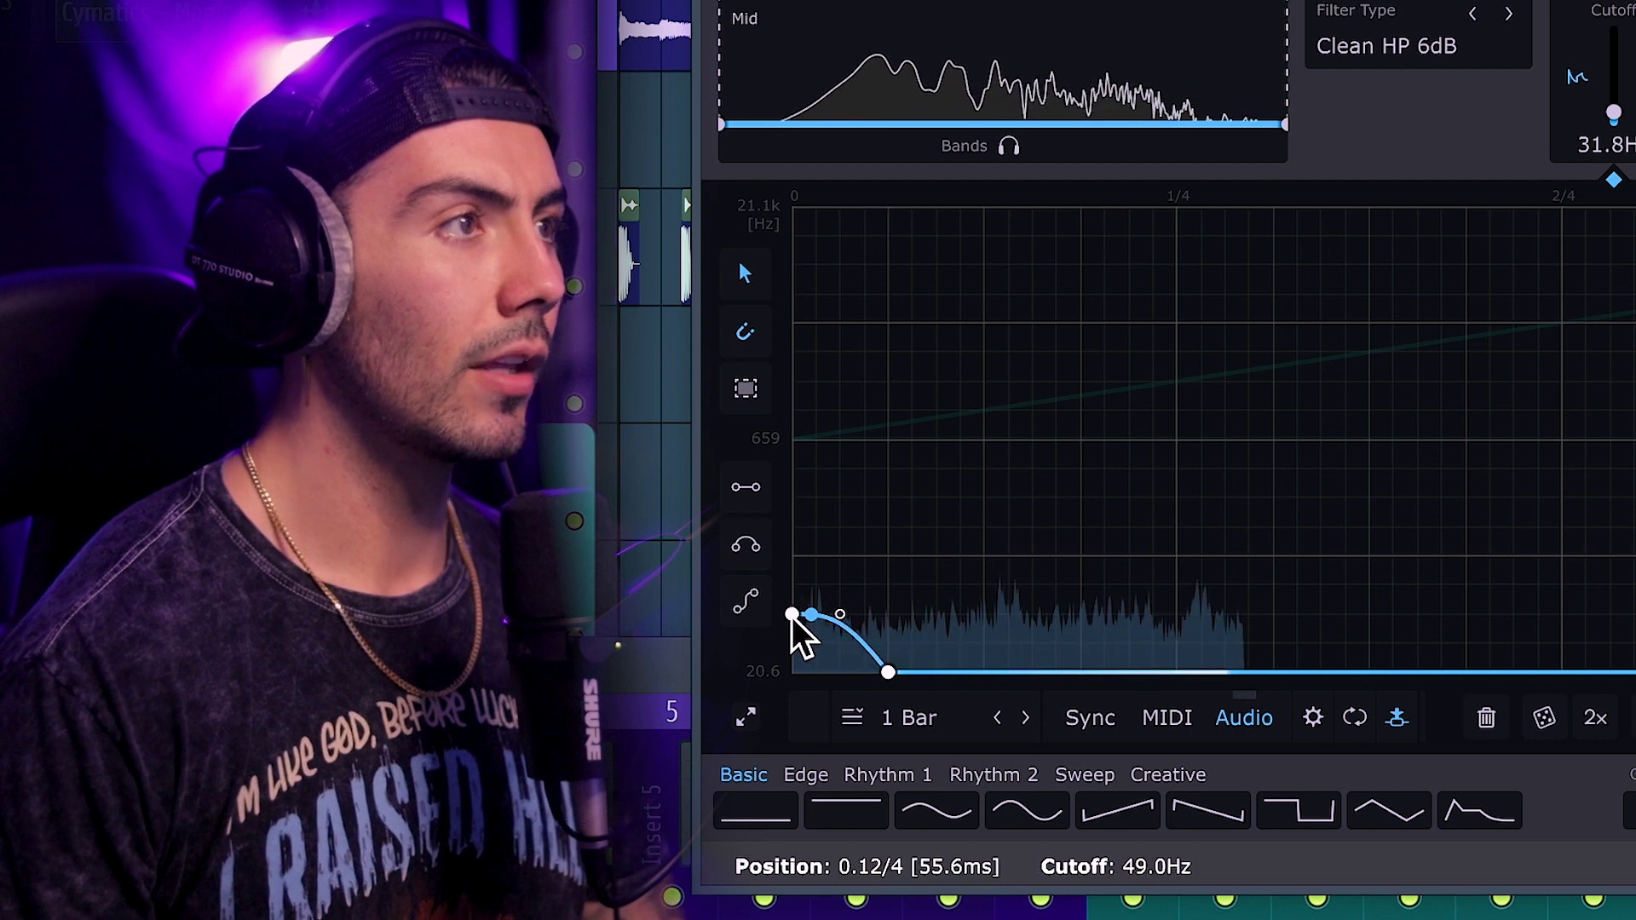
- Raise the Cutoff curve's start point to 117 Hz, adjust the decay's curvature, and audition the filter
{"action": "left_click_drag", "start_coordinate": [792, 614], "coordinate": [792, 555]}
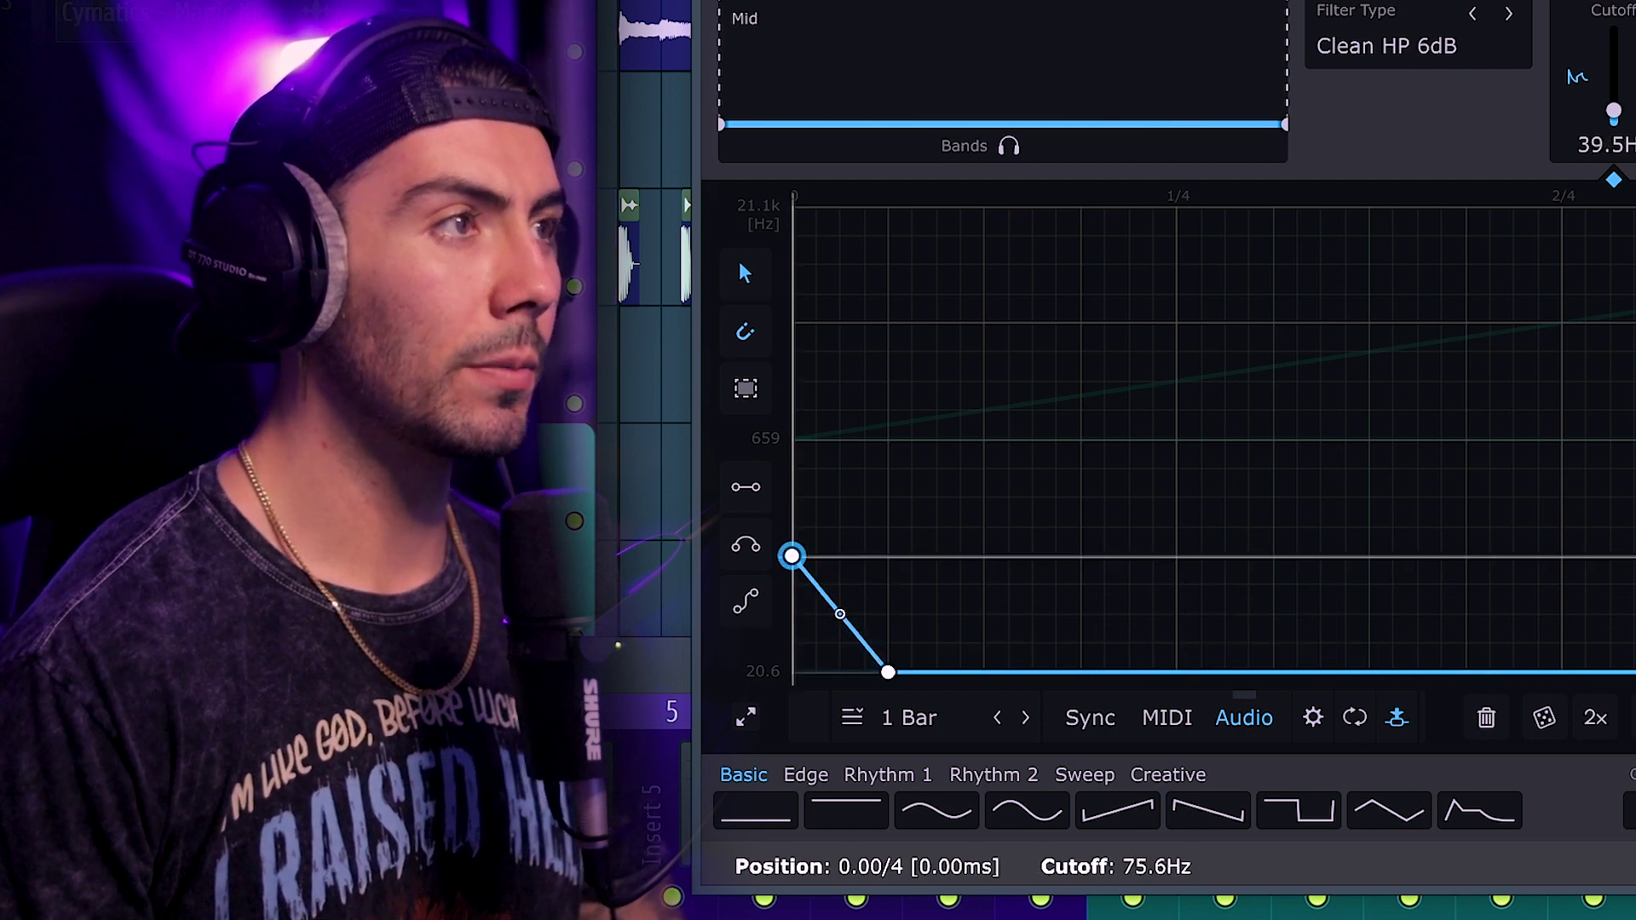
{"action": "left_click_drag", "start_coordinate": [852, 628], "coordinate": [889, 556]}
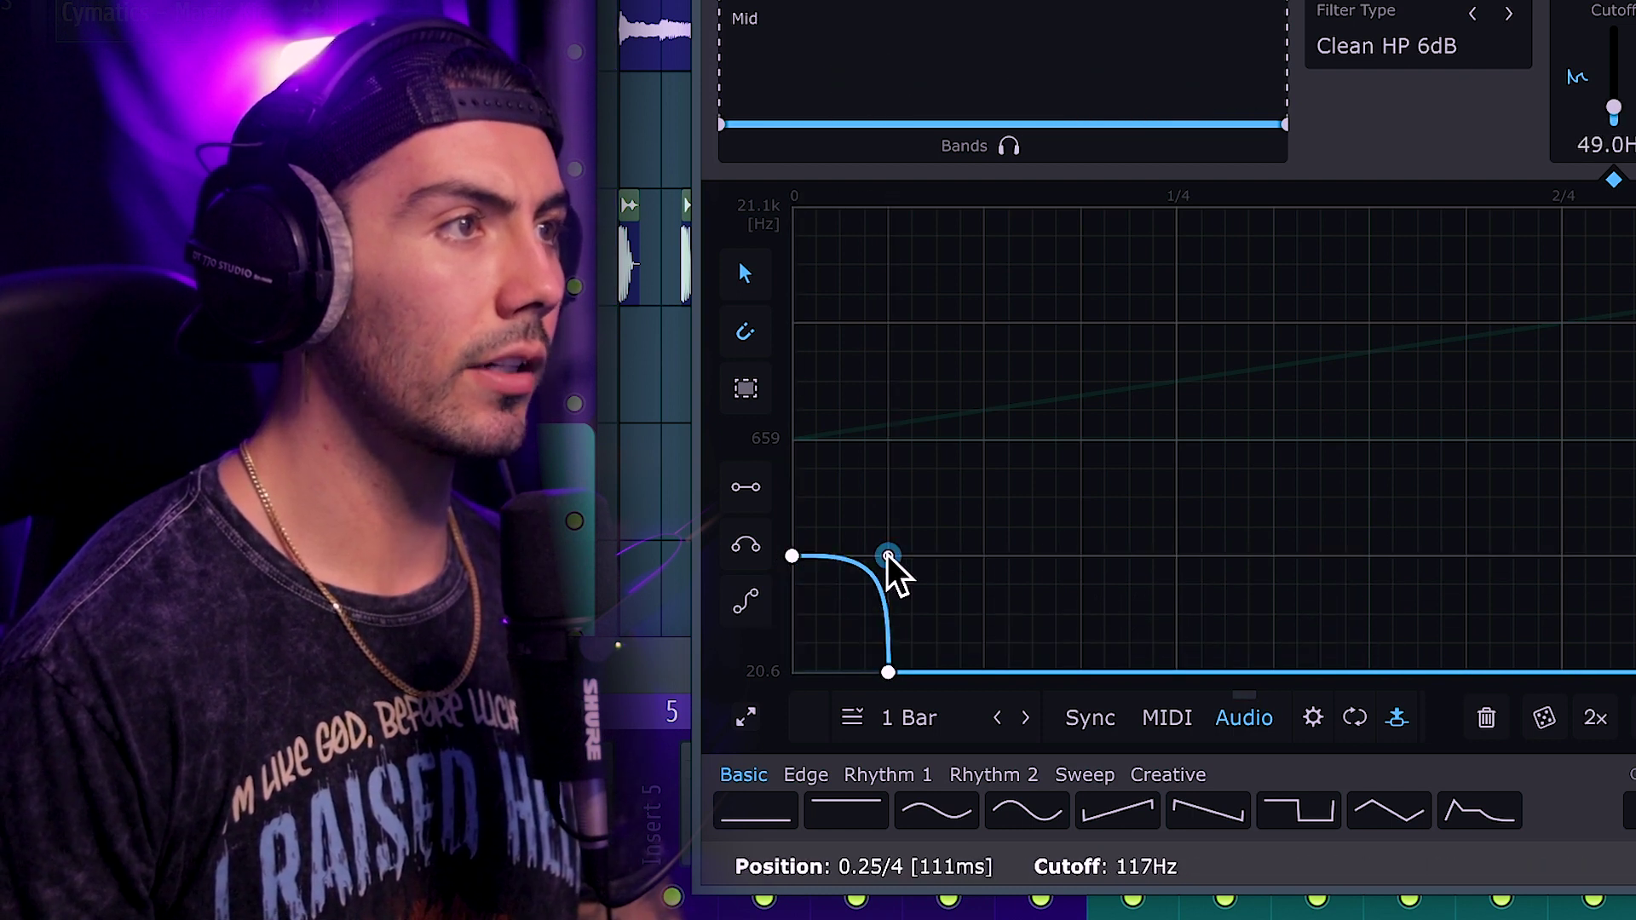
{"action": "key", "text": "space"}
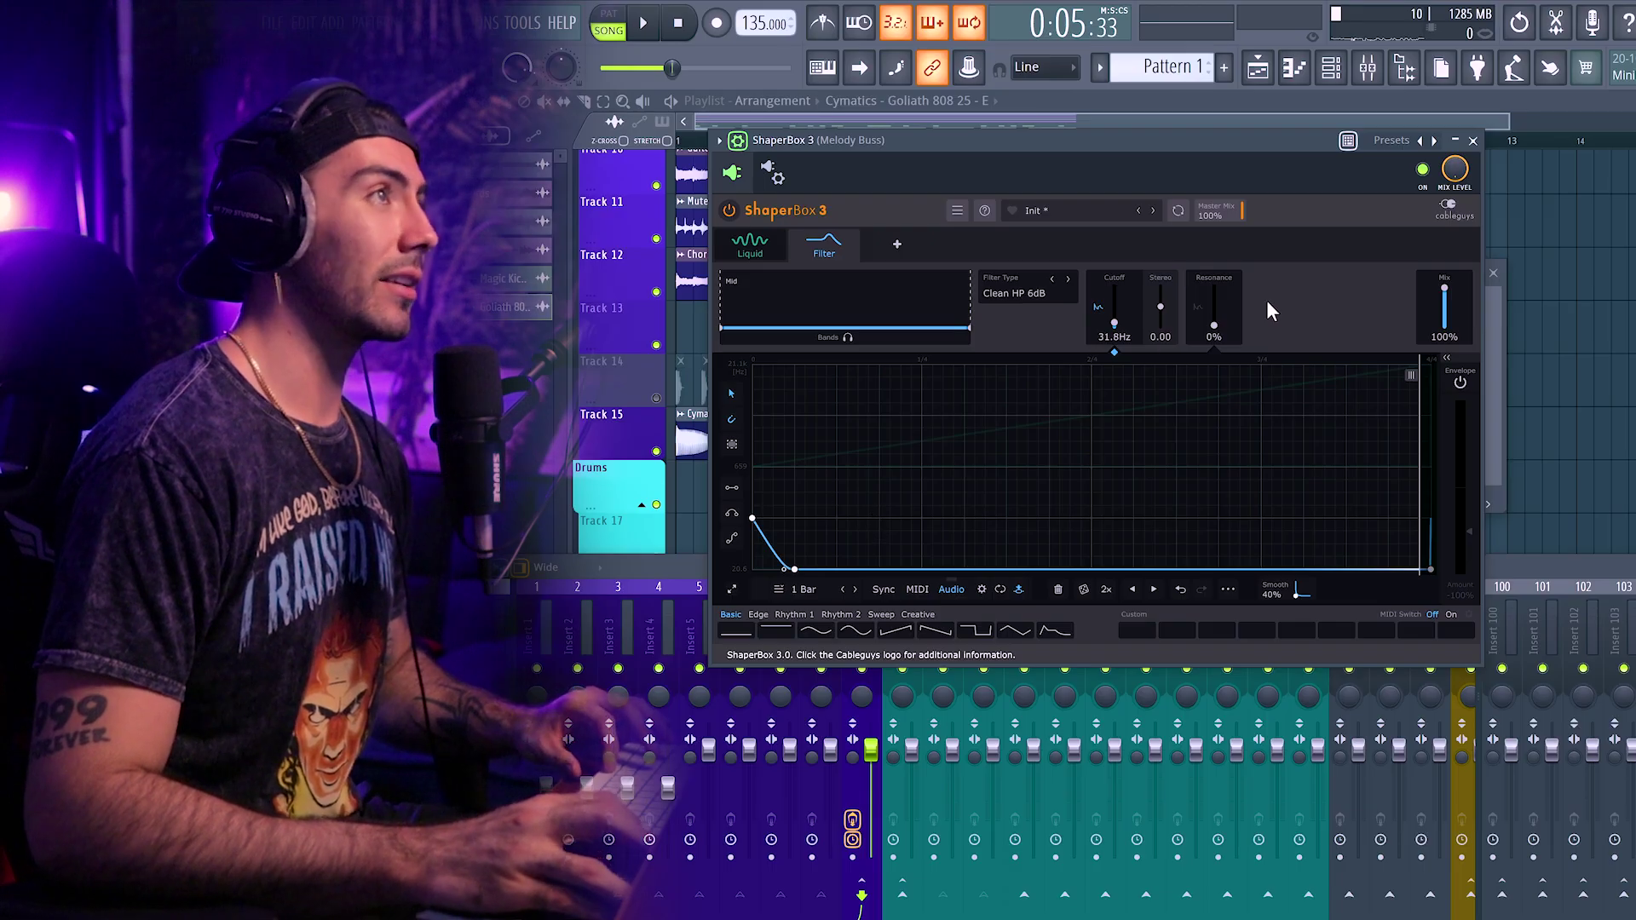
- Close the plugin and sampler windows and paint Magic Snare 3 hits along Track 15 beneath the kick pattern
{"action": "left_click", "coordinate": [1476, 141]}
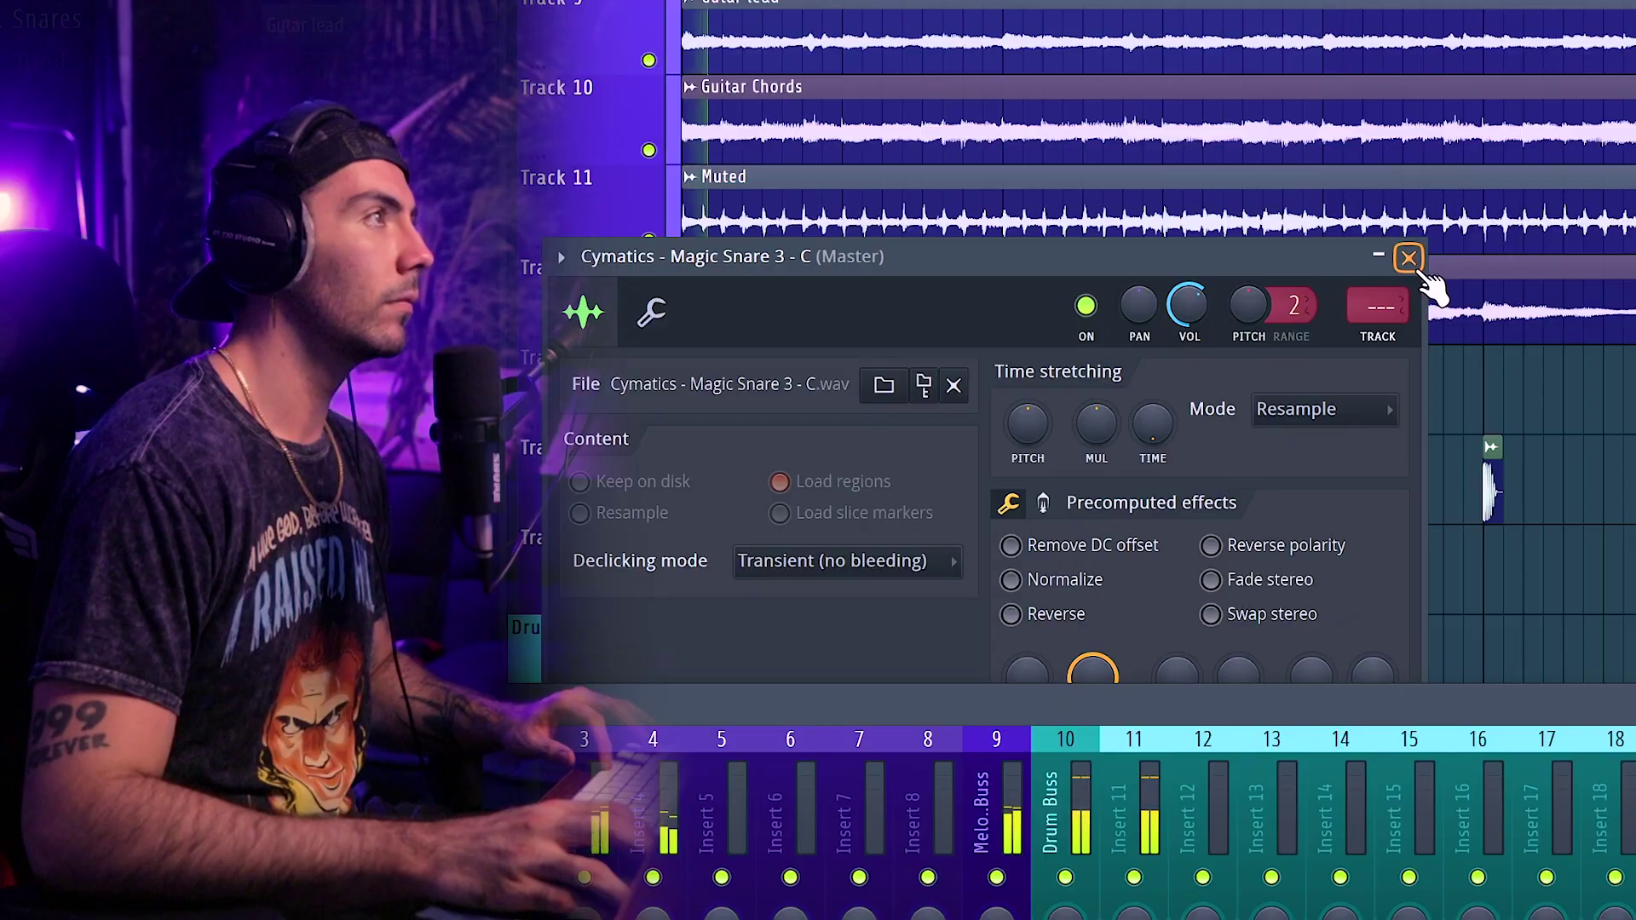
{"action": "left_click", "coordinate": [1409, 258]}
{"action": "scroll", "coordinate": [1031, 413], "scroll_direction": "down", "scroll_amount": 2}
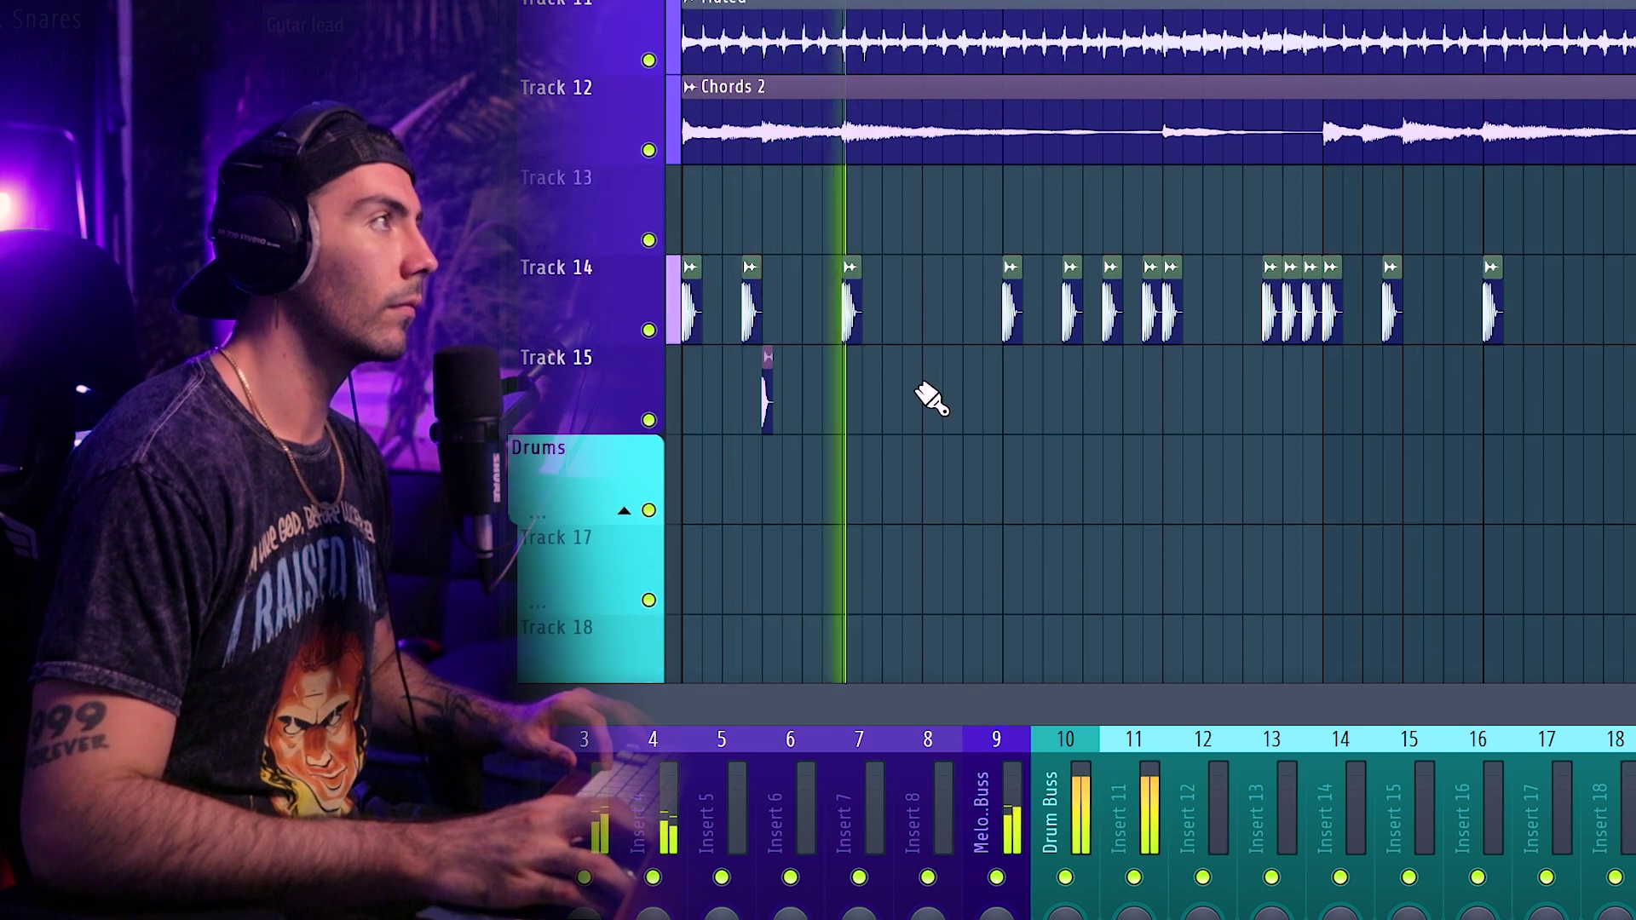
{"action": "left_click", "coordinate": [1094, 399]}
{"action": "left_click", "coordinate": [1250, 401]}
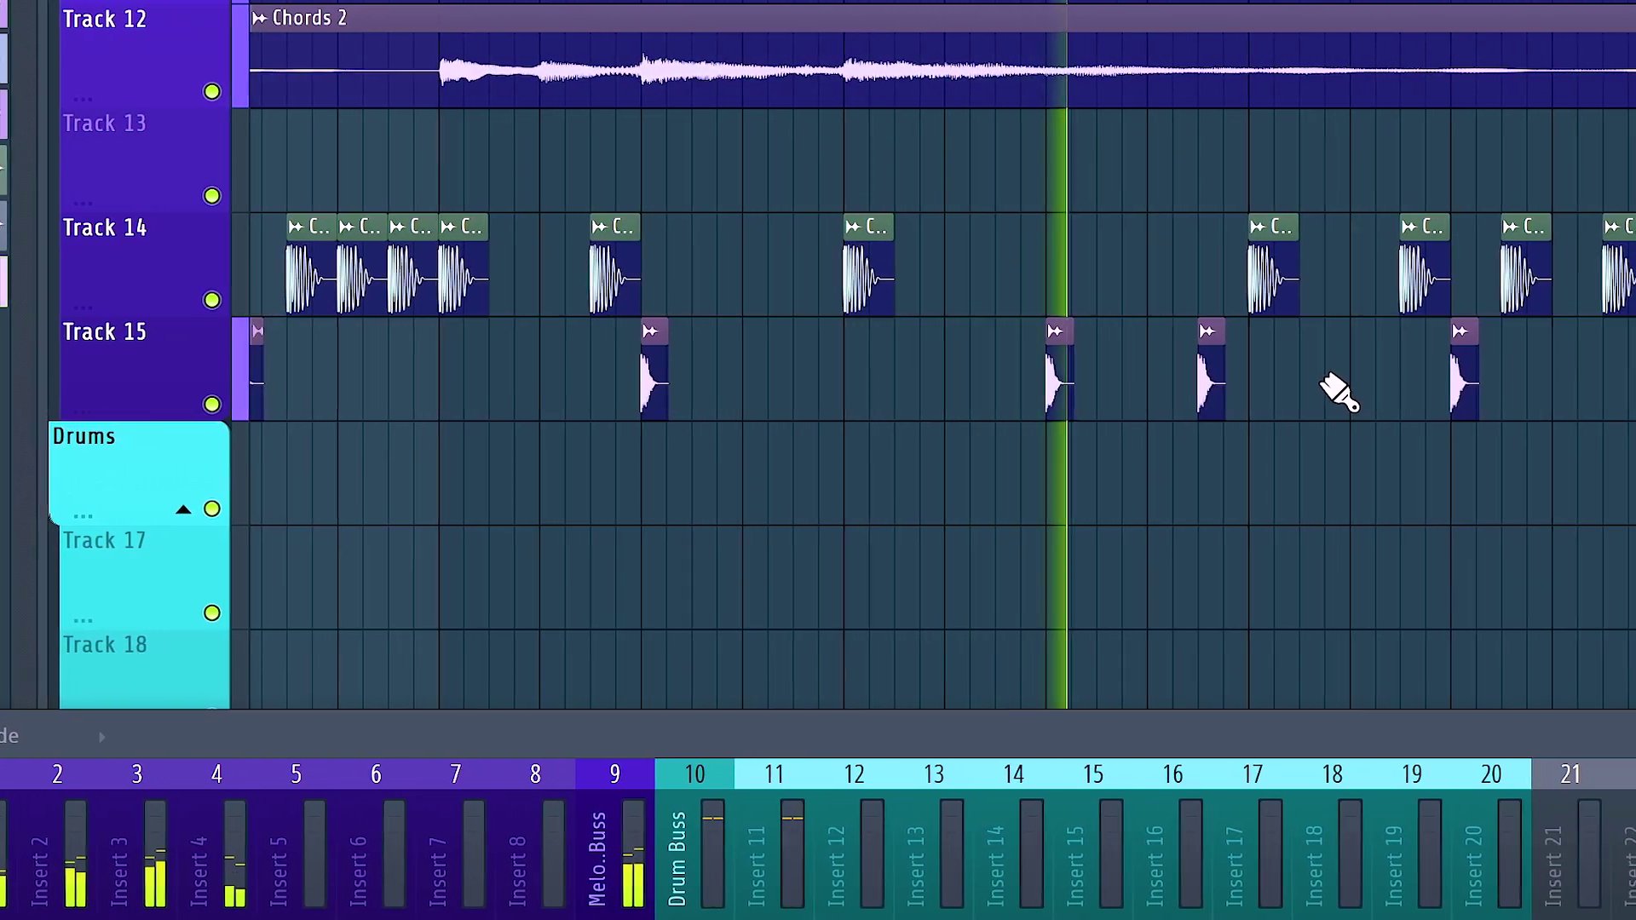
{"action": "left_click", "coordinate": [1410, 392]}
{"action": "scroll", "coordinate": [1068, 461], "scroll_direction": "down", "scroll_amount": 4}
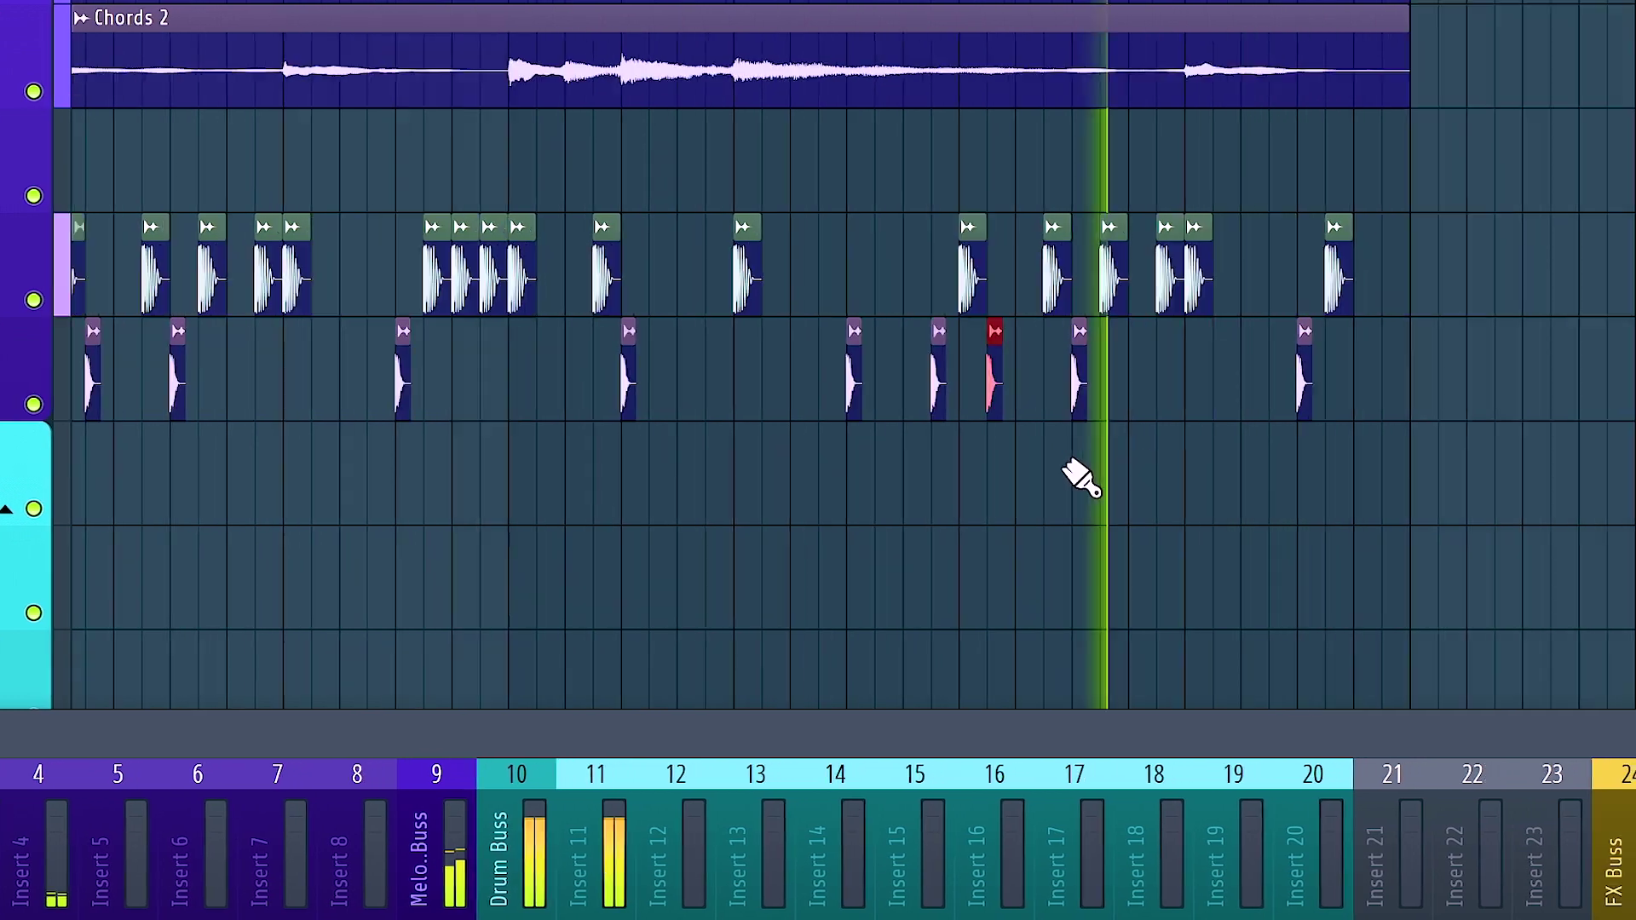
{"action": "right_click", "coordinate": [249, 388]}
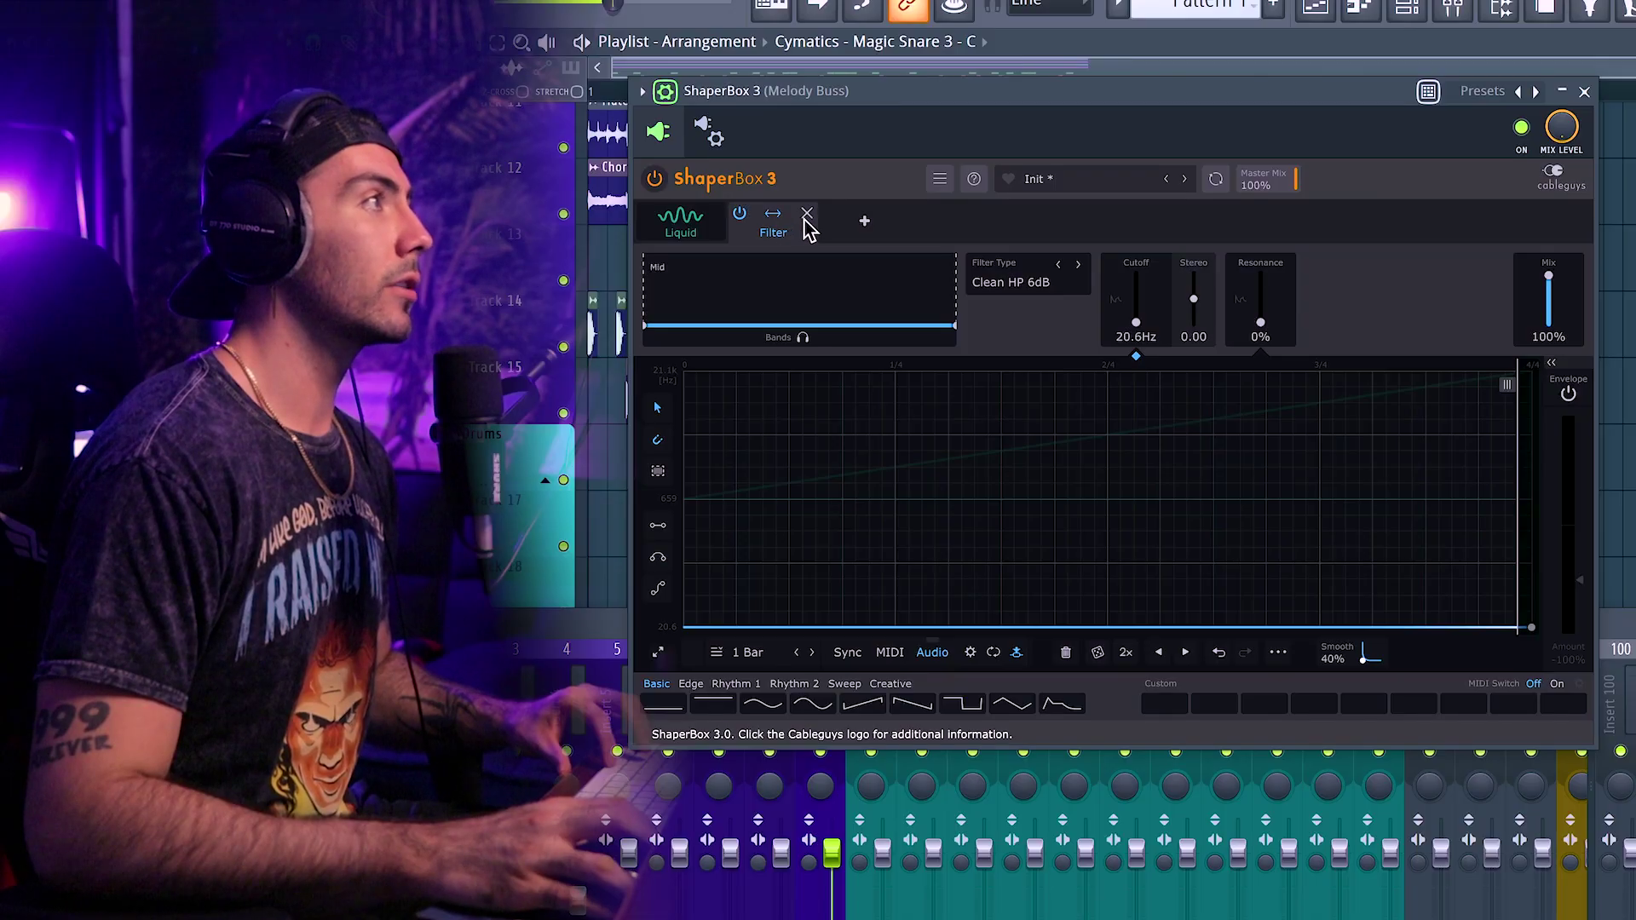
- Remove the Filter shaper from ShaperBox 3 and add the Crush shaper after Liquid
{"action": "left_click", "coordinate": [806, 216]}
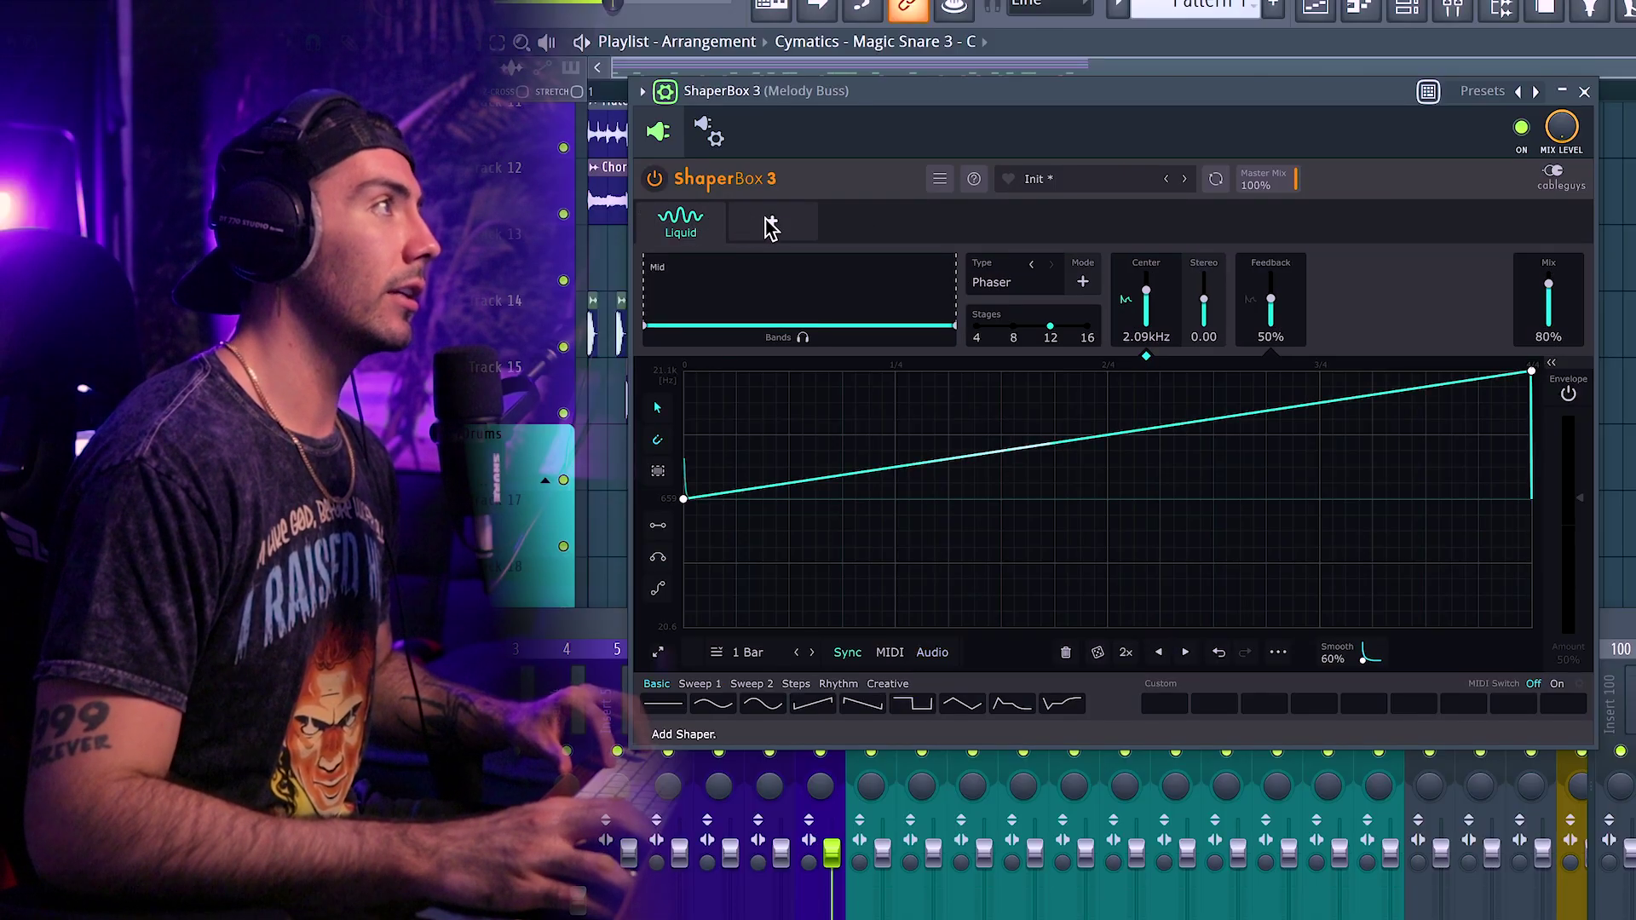
{"action": "left_click", "coordinate": [770, 227]}
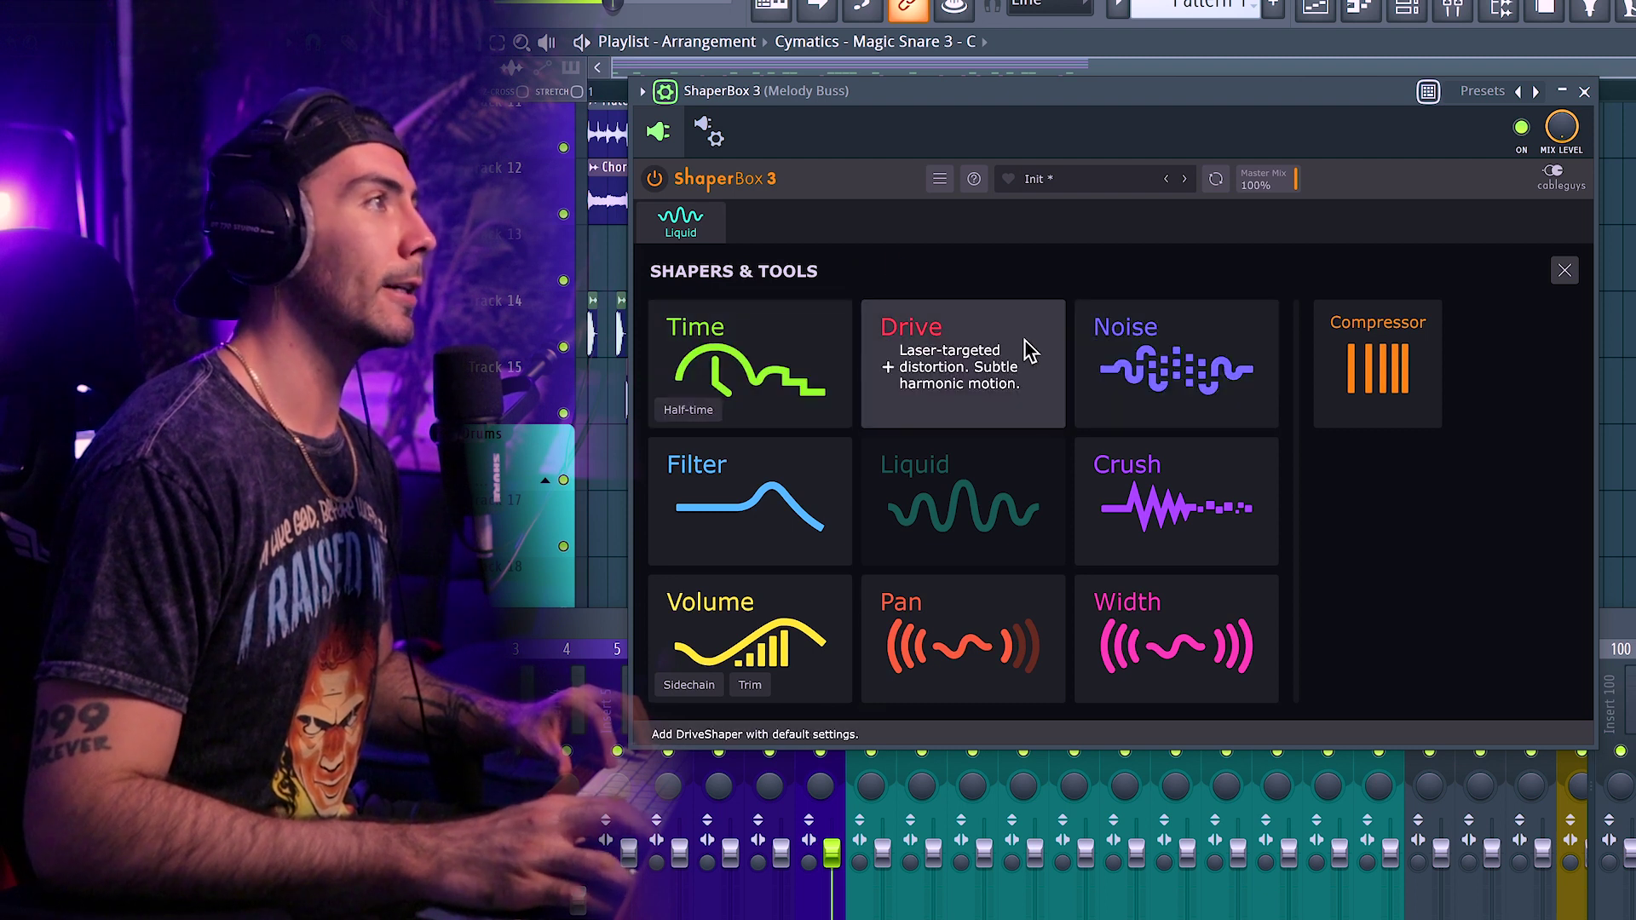
{"action": "left_click", "coordinate": [1134, 511]}
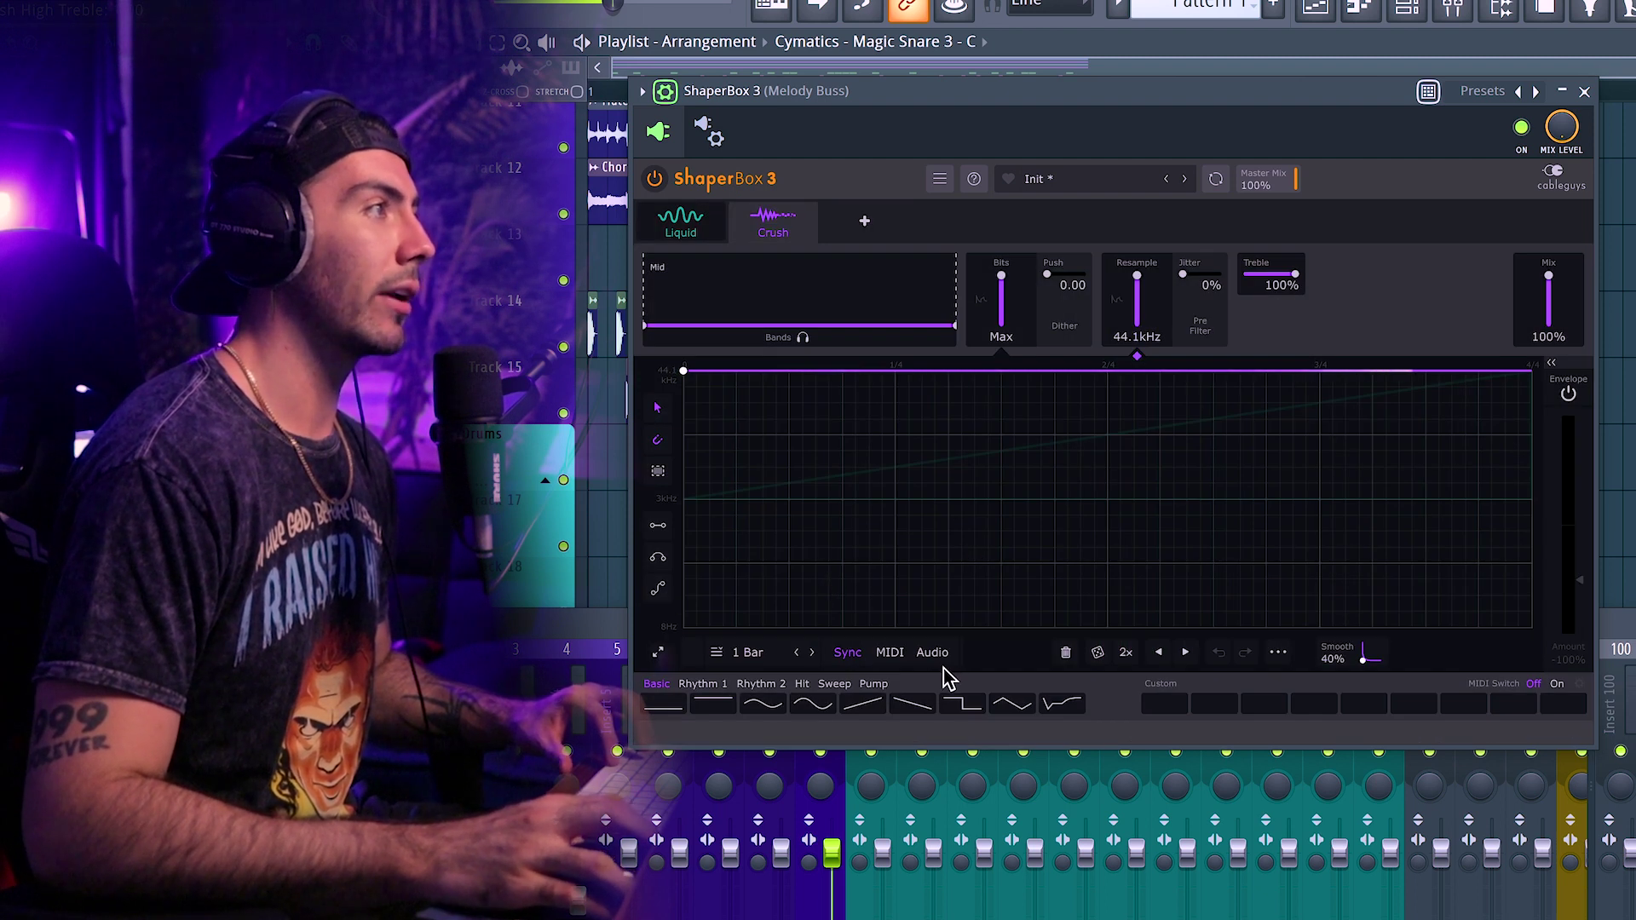
- Shape Crush's Resample curve to rise from the minimum at the start to 44.1 kHz at about position 0.5/4, adjusting its curvature
{"action": "left_click", "coordinate": [684, 372]}
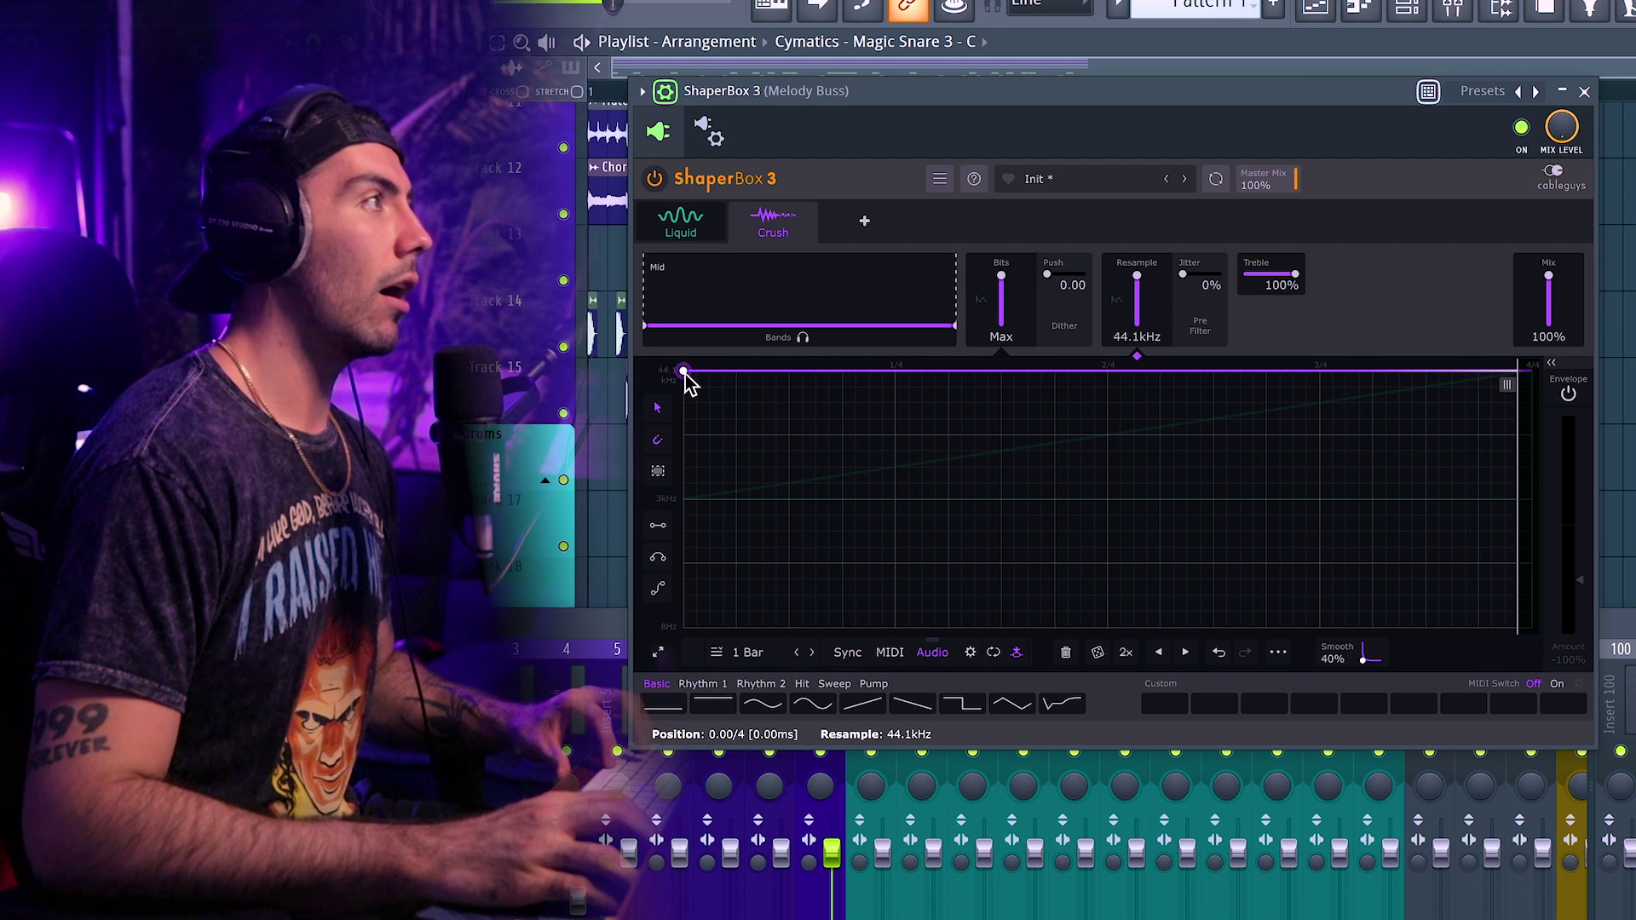
{"action": "left_click", "coordinate": [789, 374]}
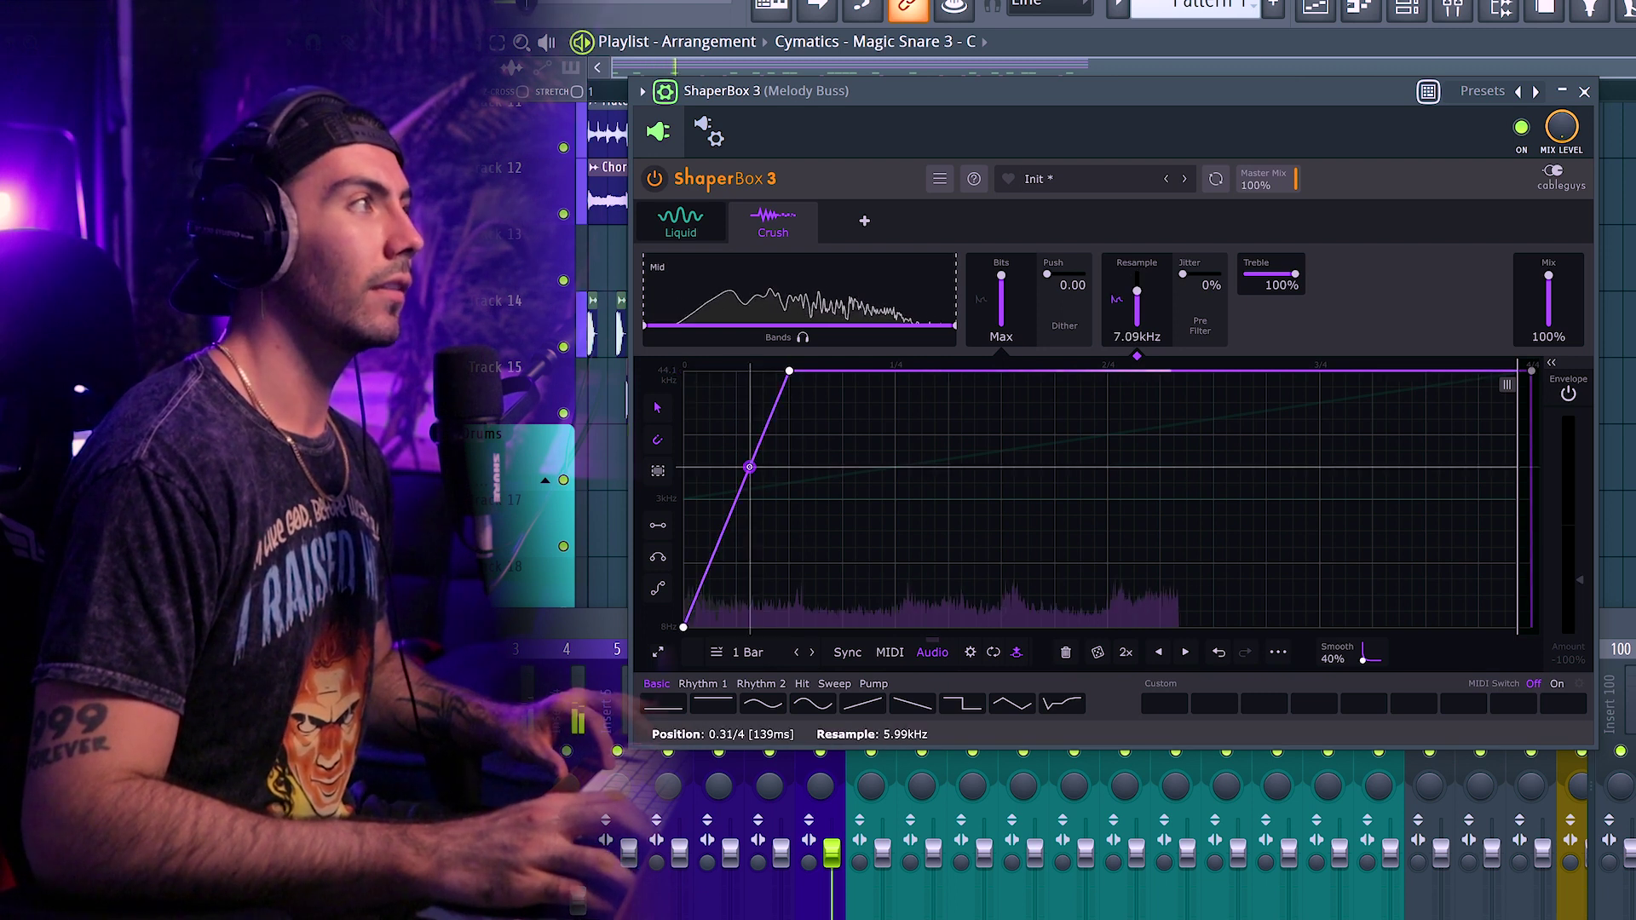
{"action": "left_click_drag", "start_coordinate": [763, 436], "coordinate": [737, 435]}
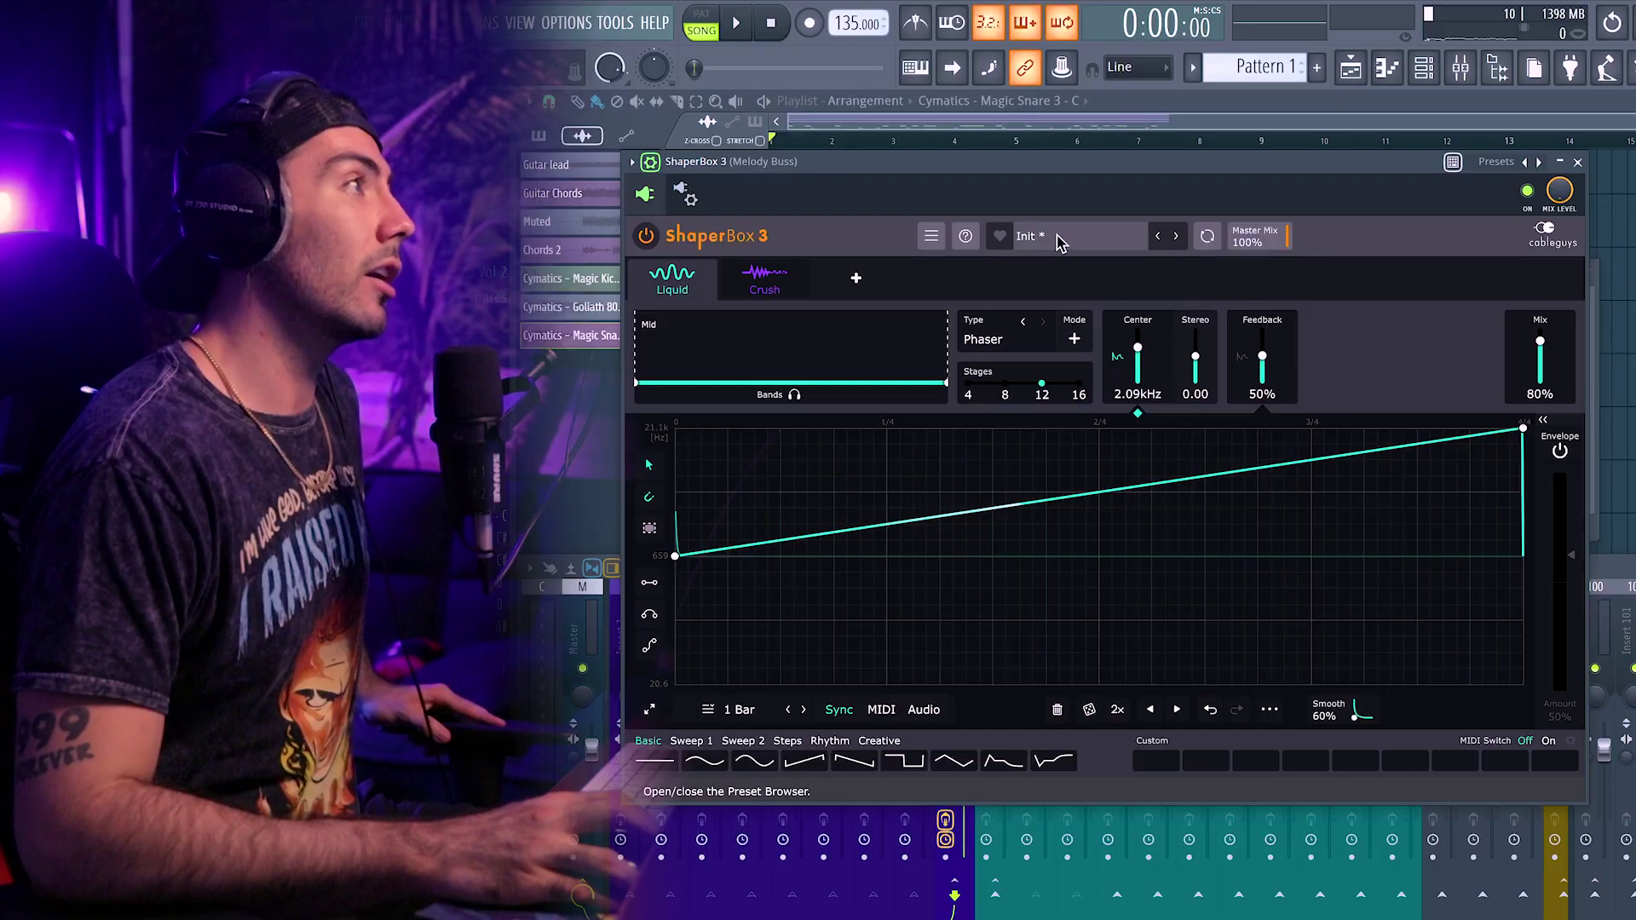
- Browse the Showcase presets, load Gameboy, and display its Time shaper
{"action": "left_click", "coordinate": [1055, 239]}
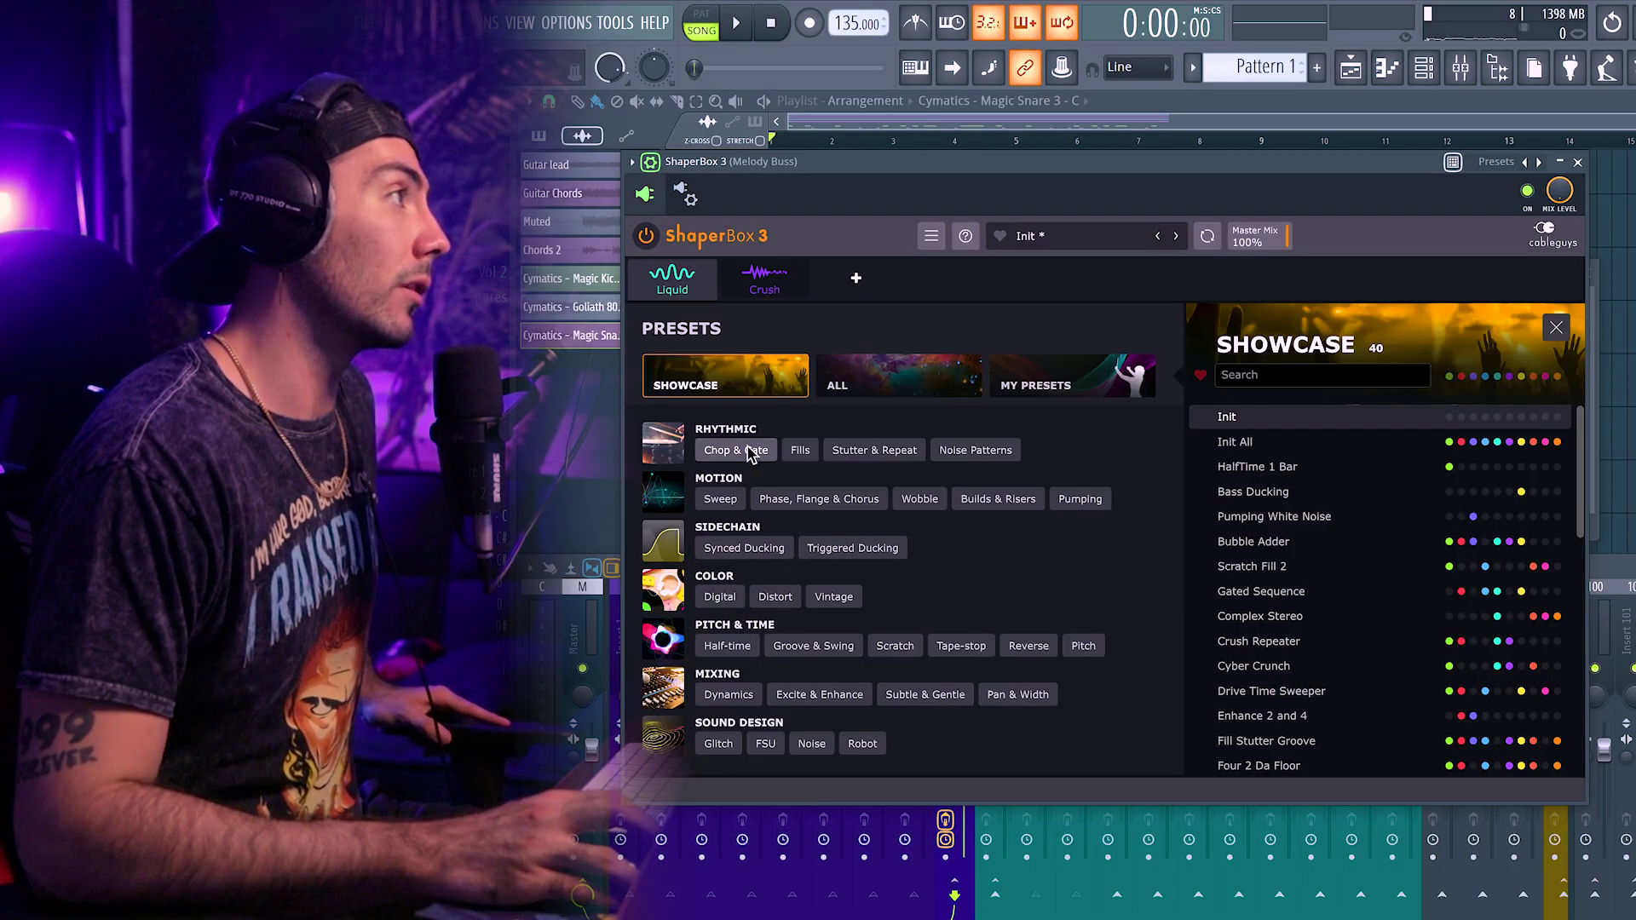
{"action": "scroll", "coordinate": [1308, 460], "scroll_direction": "down", "scroll_amount": 3}
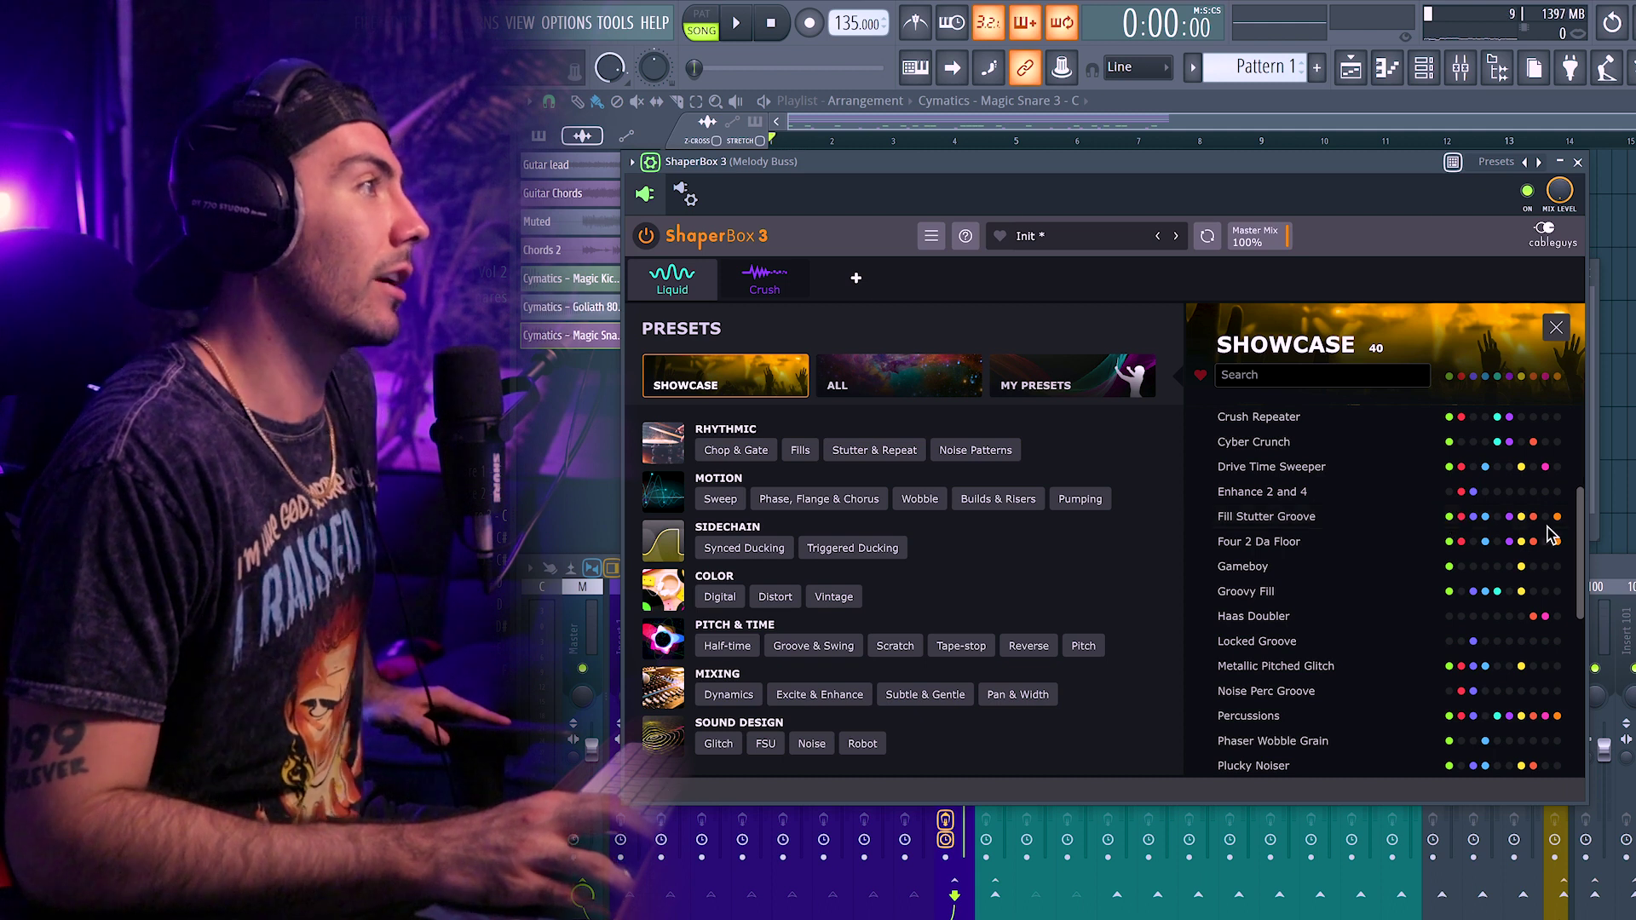
{"action": "scroll", "coordinate": [1303, 544], "scroll_direction": "down", "scroll_amount": 1}
{"action": "scroll", "coordinate": [1303, 544], "scroll_direction": "down", "scroll_amount": 1}
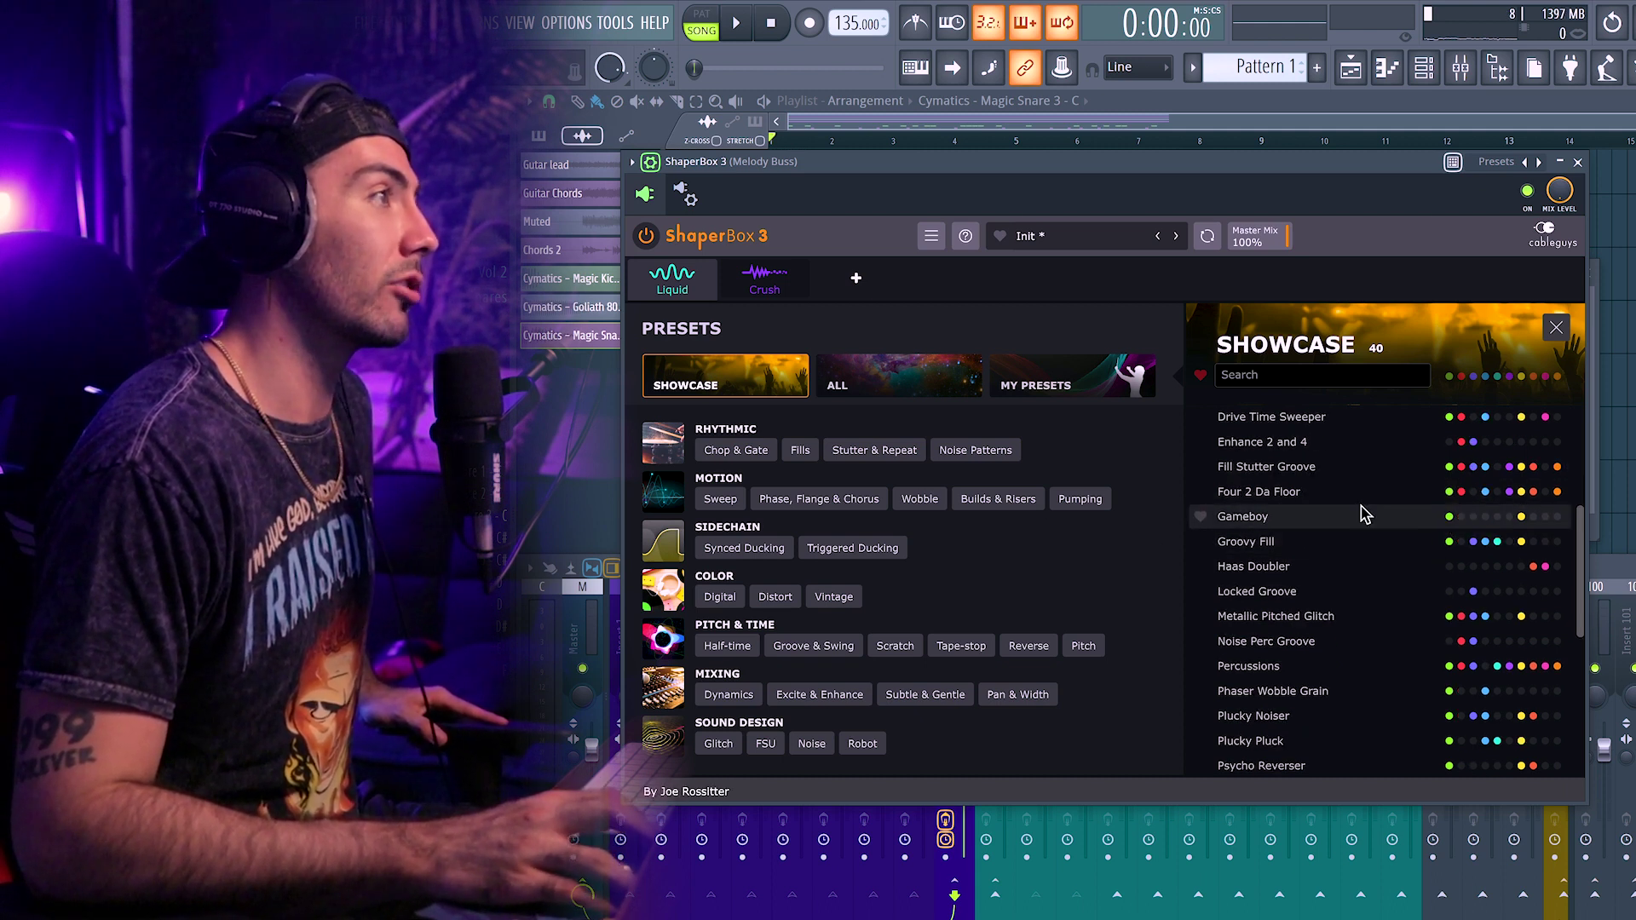
{"action": "double_click", "coordinate": [1244, 517]}
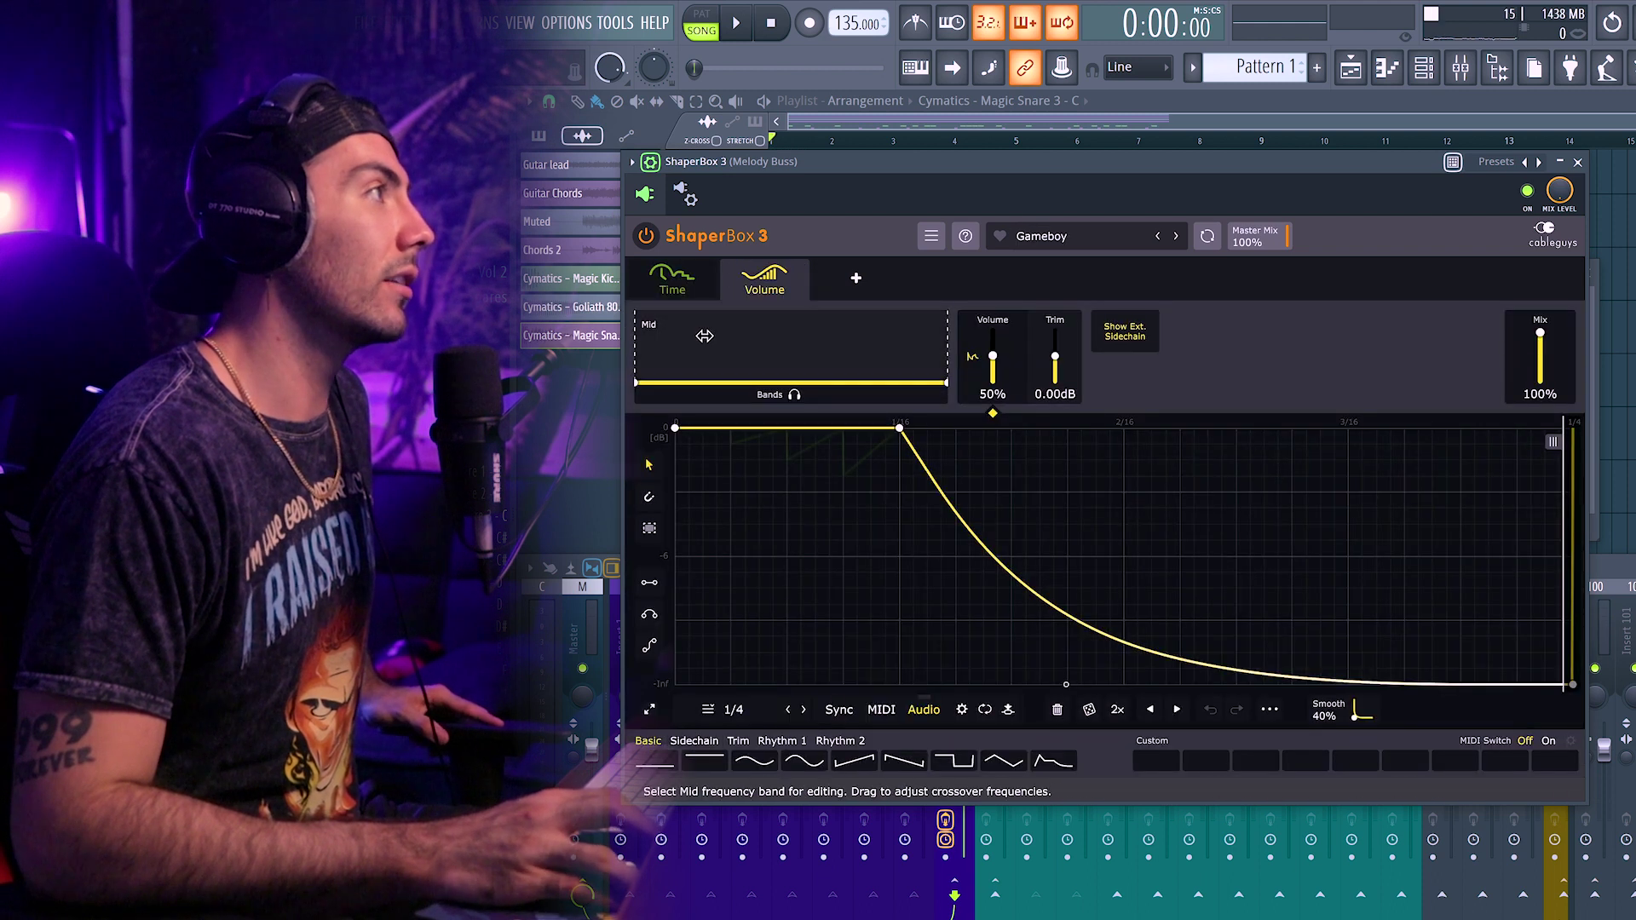
{"action": "left_click", "coordinate": [676, 282]}
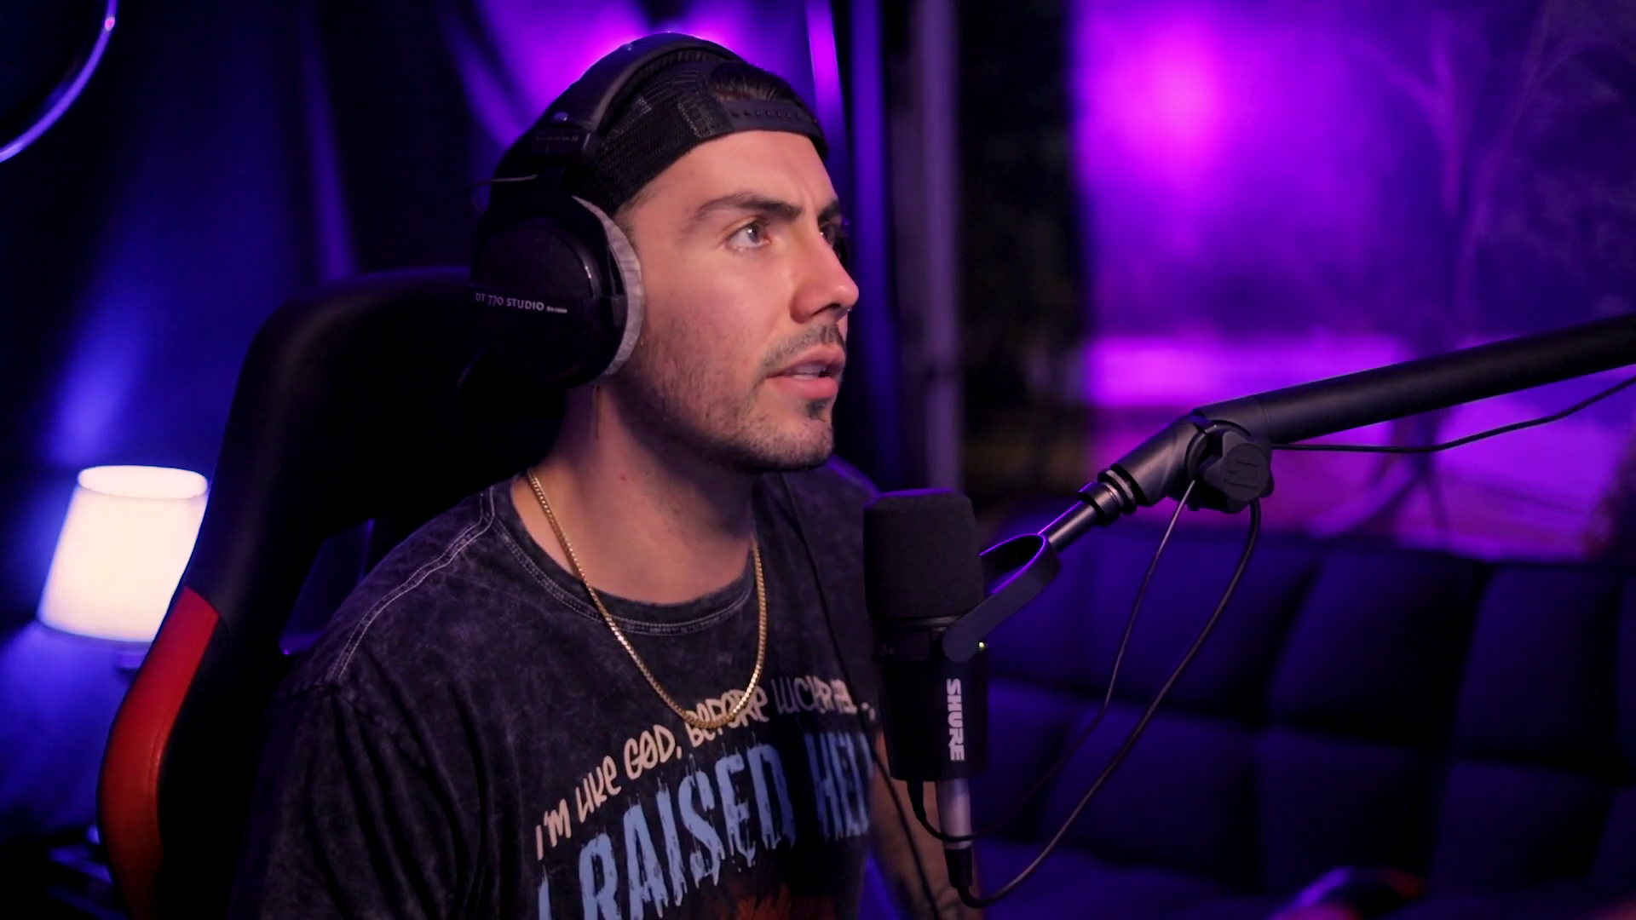
- Audition the Locked Groove preset, and remove the Drive shaper from the Noise Perc Groove preset
{"action": "left_click", "coordinate": [752, 26]}
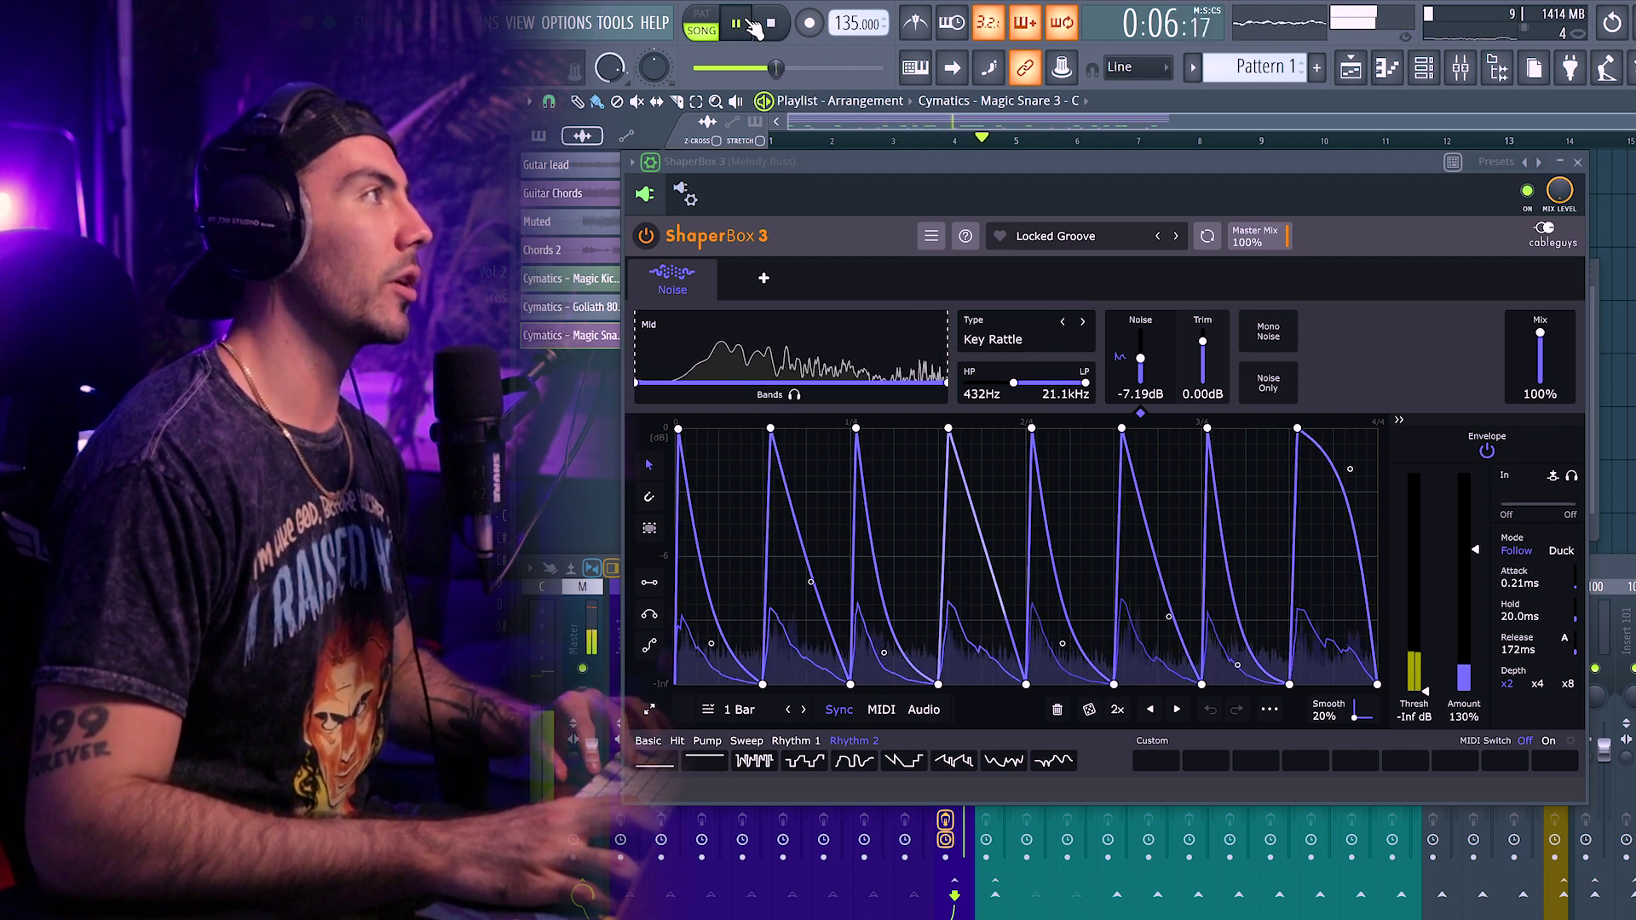
{"action": "left_click", "coordinate": [748, 24]}
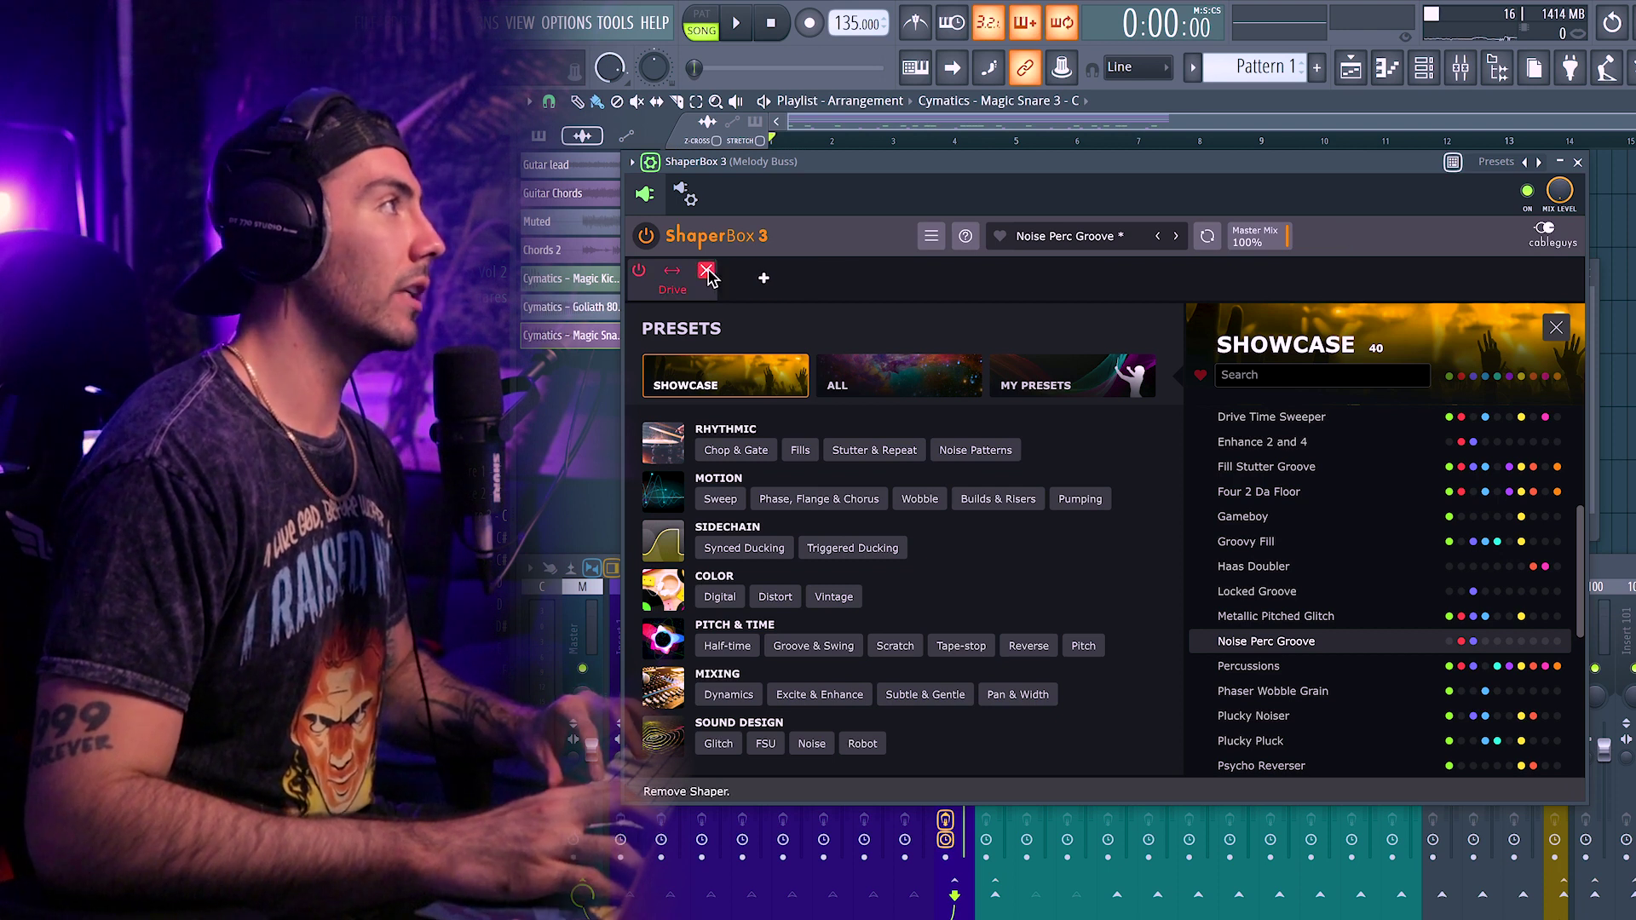
{"action": "left_click", "coordinate": [707, 271]}
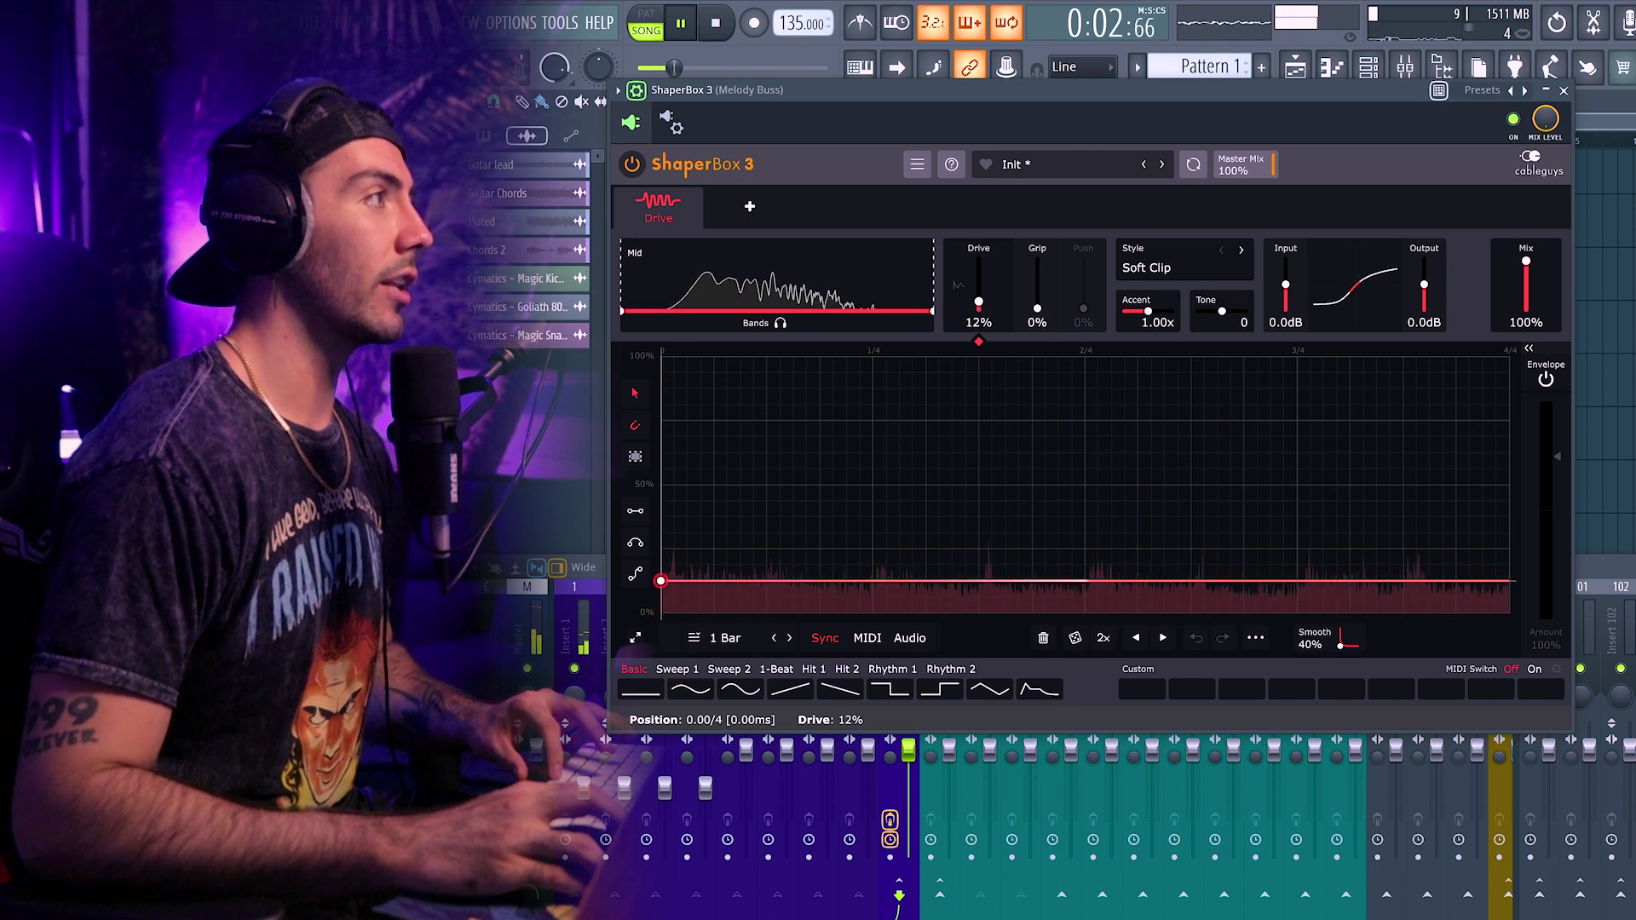
- Lower the Drive curve's start to Off, bend it into a gradual rise ending at about 50%, and audition it
{"action": "mouse_move", "coordinate": [661, 582]}
{"action": "left_mouse_down"}
{"action": "mouse_move", "coordinate": [660, 483]}
{"action": "mouse_move", "coordinate": [660, 612]}
{"action": "left_mouse_up"}
{"action": "key", "text": "space"}
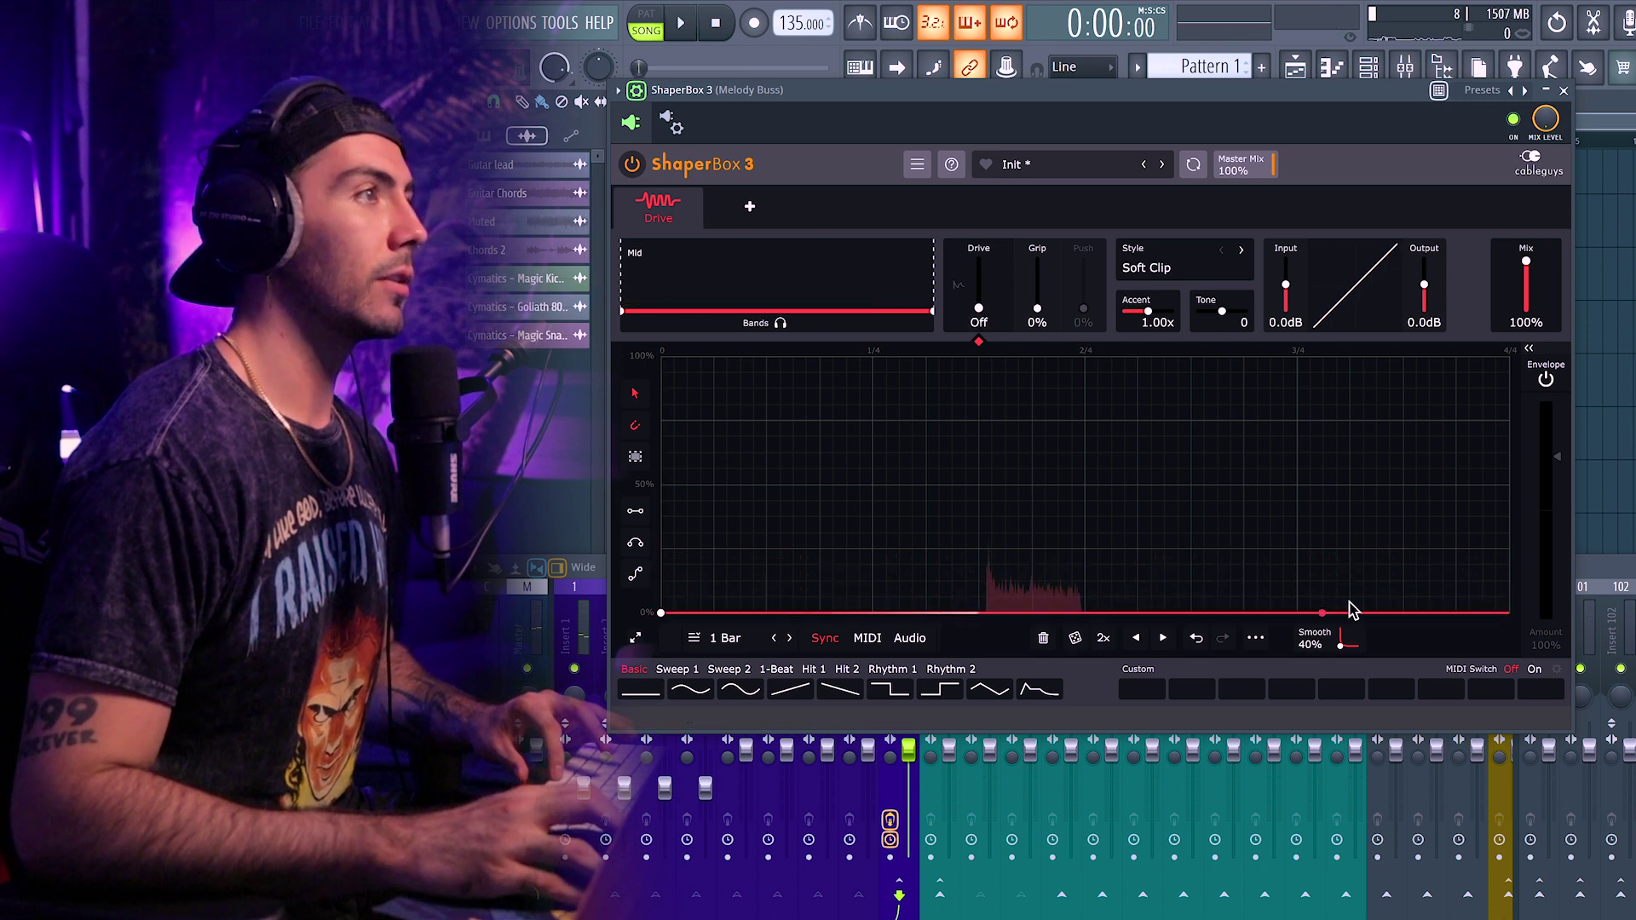
{"action": "left_click_drag", "start_coordinate": [1510, 612], "coordinate": [1508, 484]}
{"action": "left_click_drag", "start_coordinate": [1300, 514], "coordinate": [1313, 564]}
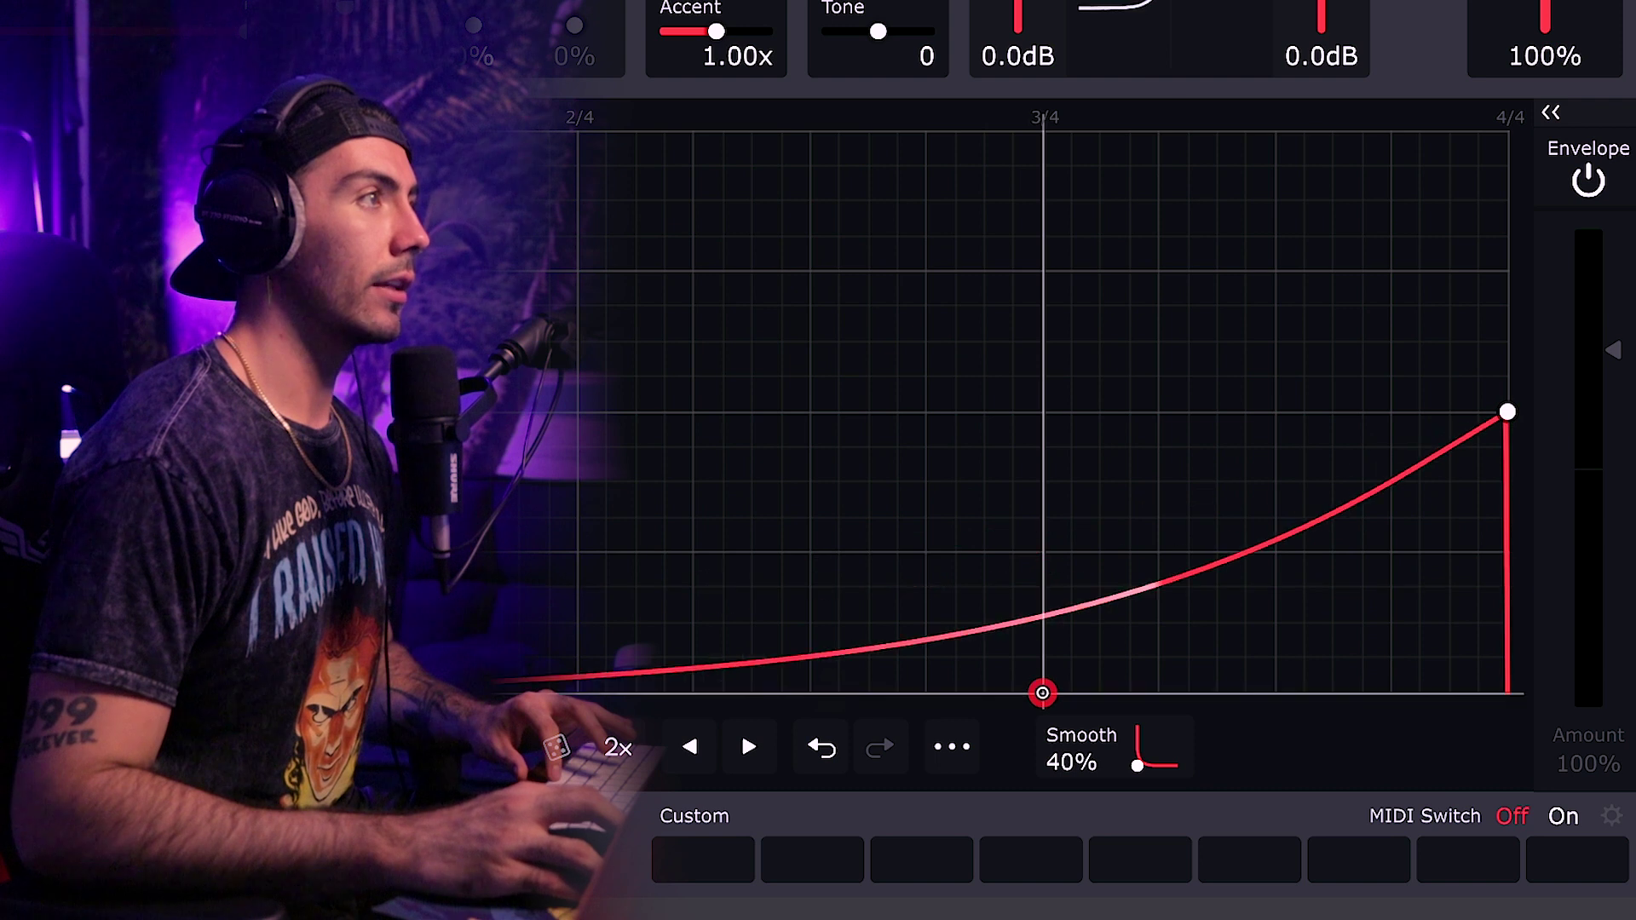
{"action": "left_click", "coordinate": [1043, 693]}
{"action": "key", "text": "space"}
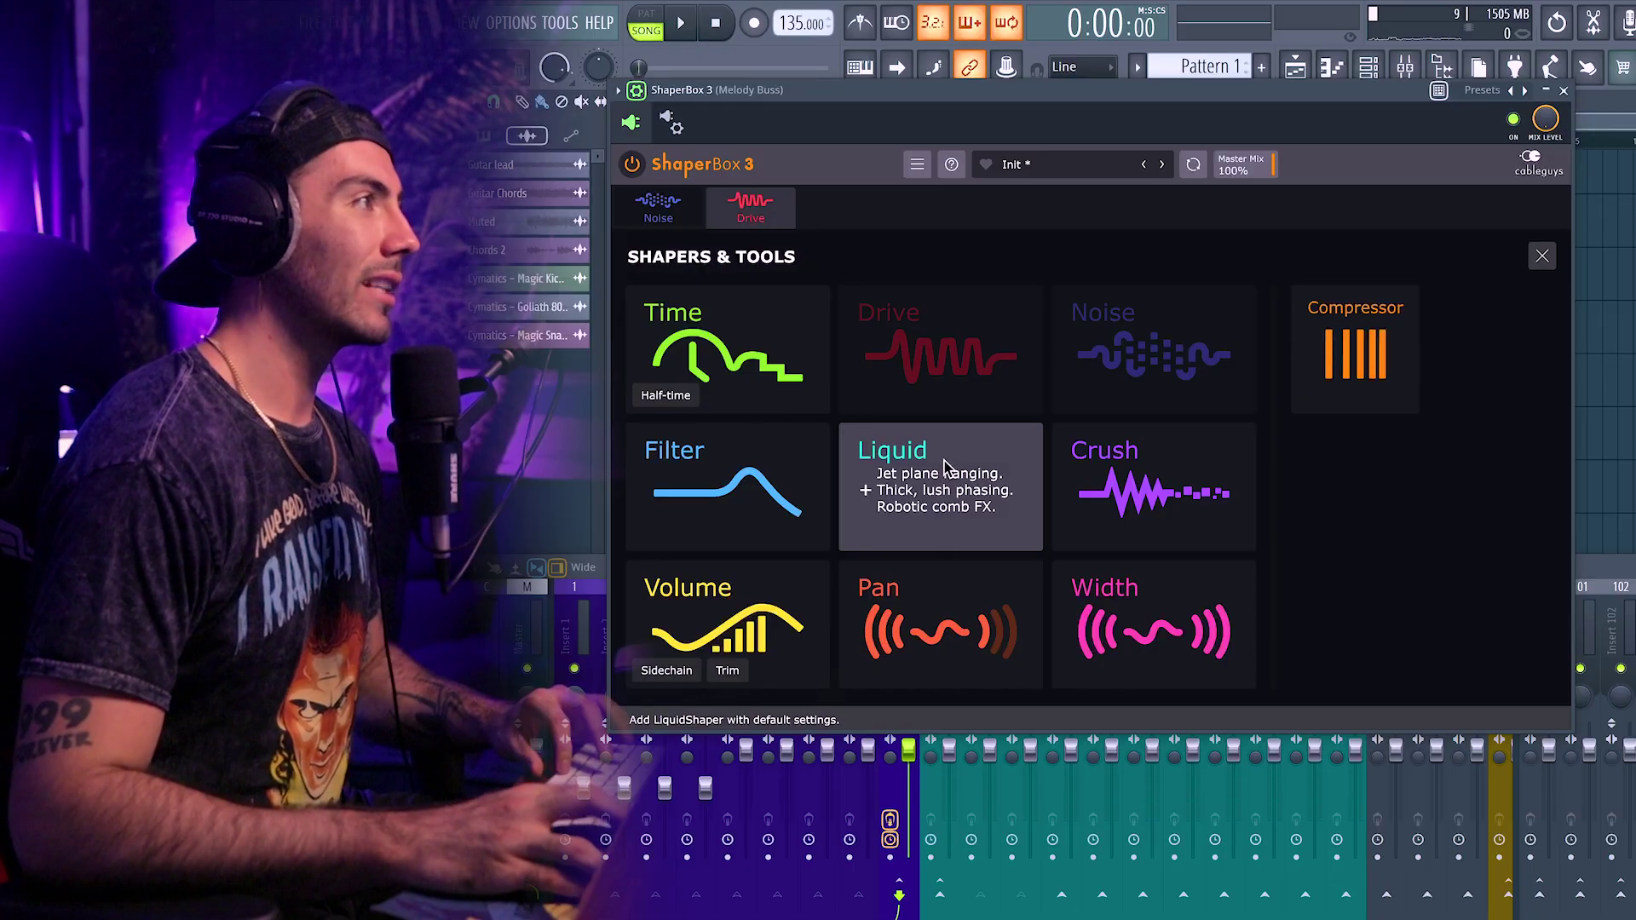
- Add the Liquid shaper after Drive, set its type to Phaser, and audition it
{"action": "left_click", "coordinate": [928, 481]}
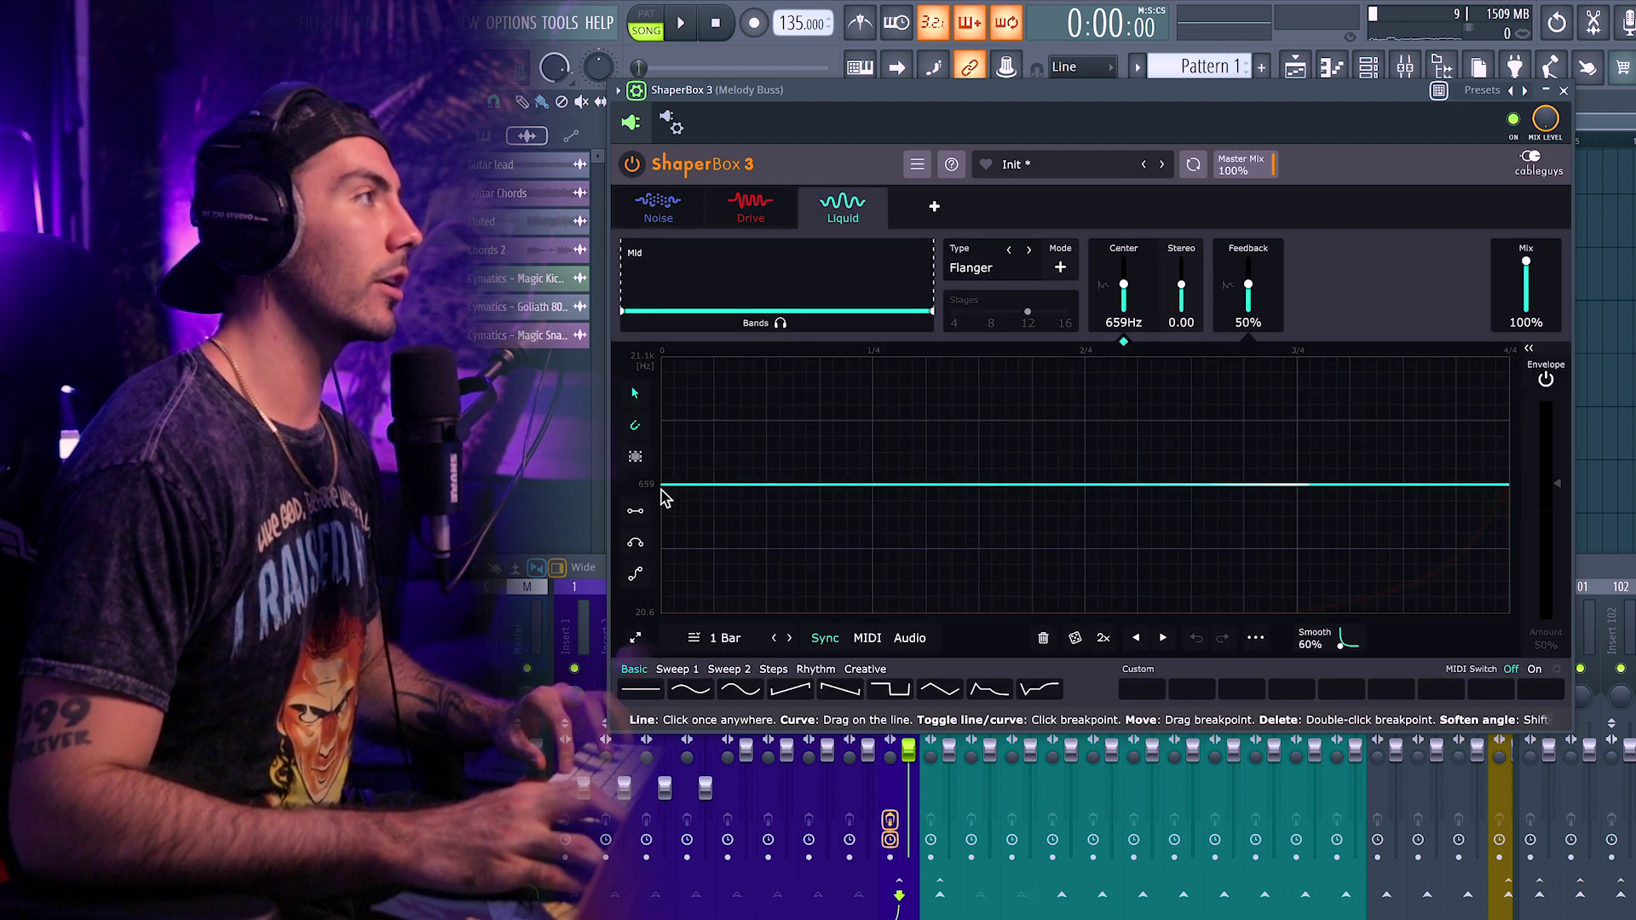
{"action": "key", "text": "space"}
{"action": "left_click", "coordinate": [980, 267]}
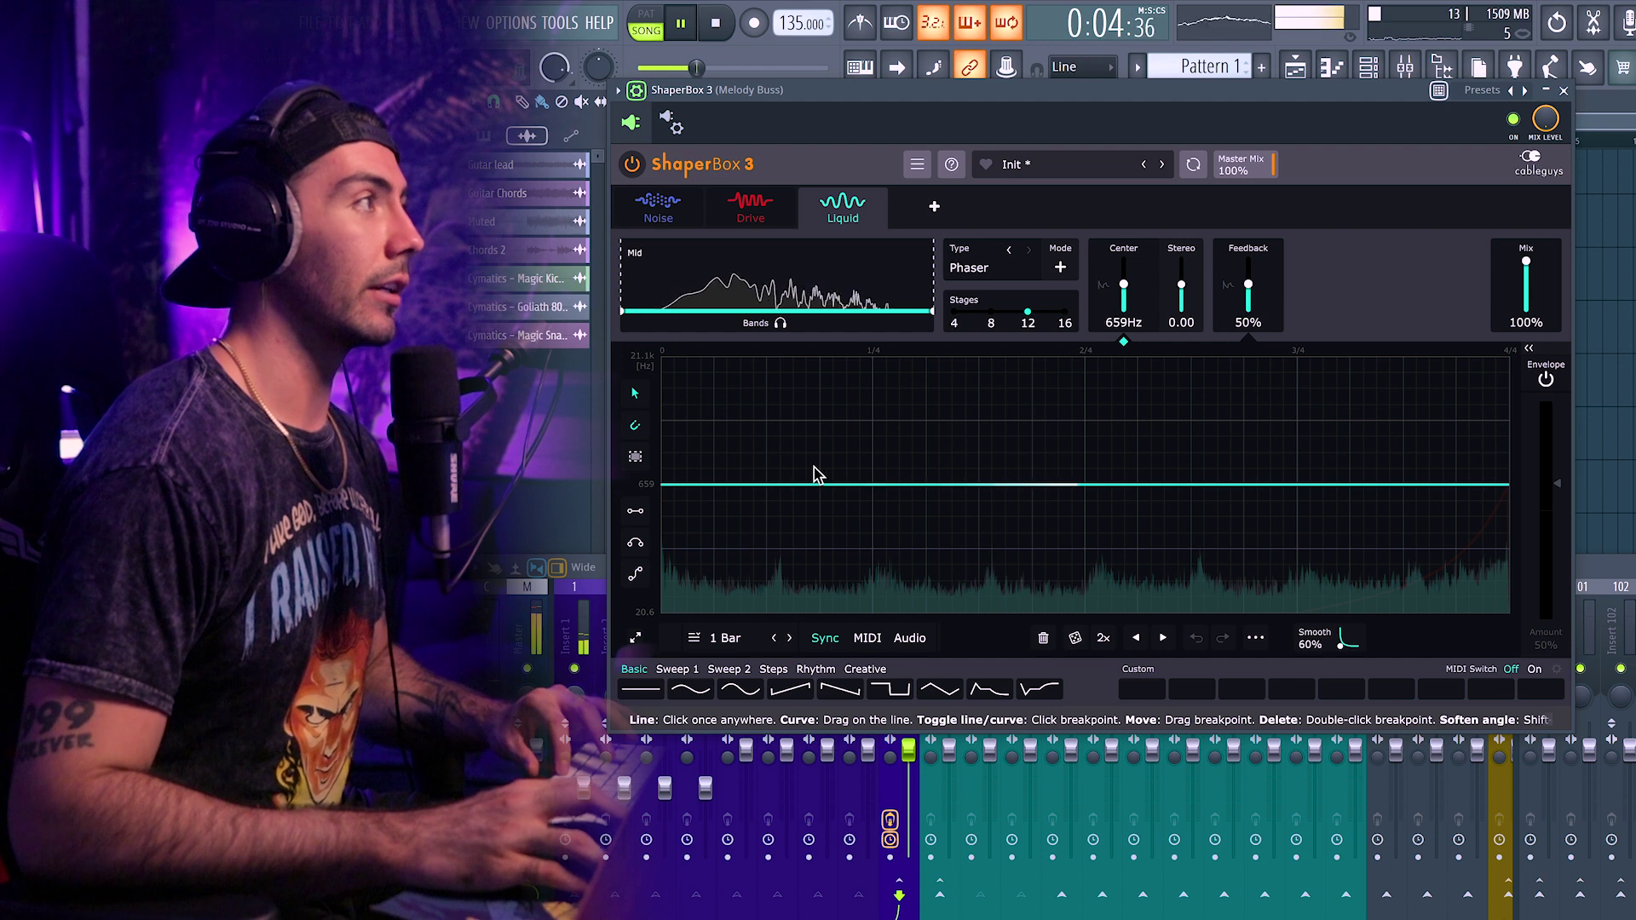
{"action": "key", "text": "space"}
- Draw Liquid's Center curve upward from 659 Hz, set the LFO length to 2 Bars, and make the second half fall back
{"action": "left_click_drag", "start_coordinate": [666, 492], "coordinate": [1083, 363]}
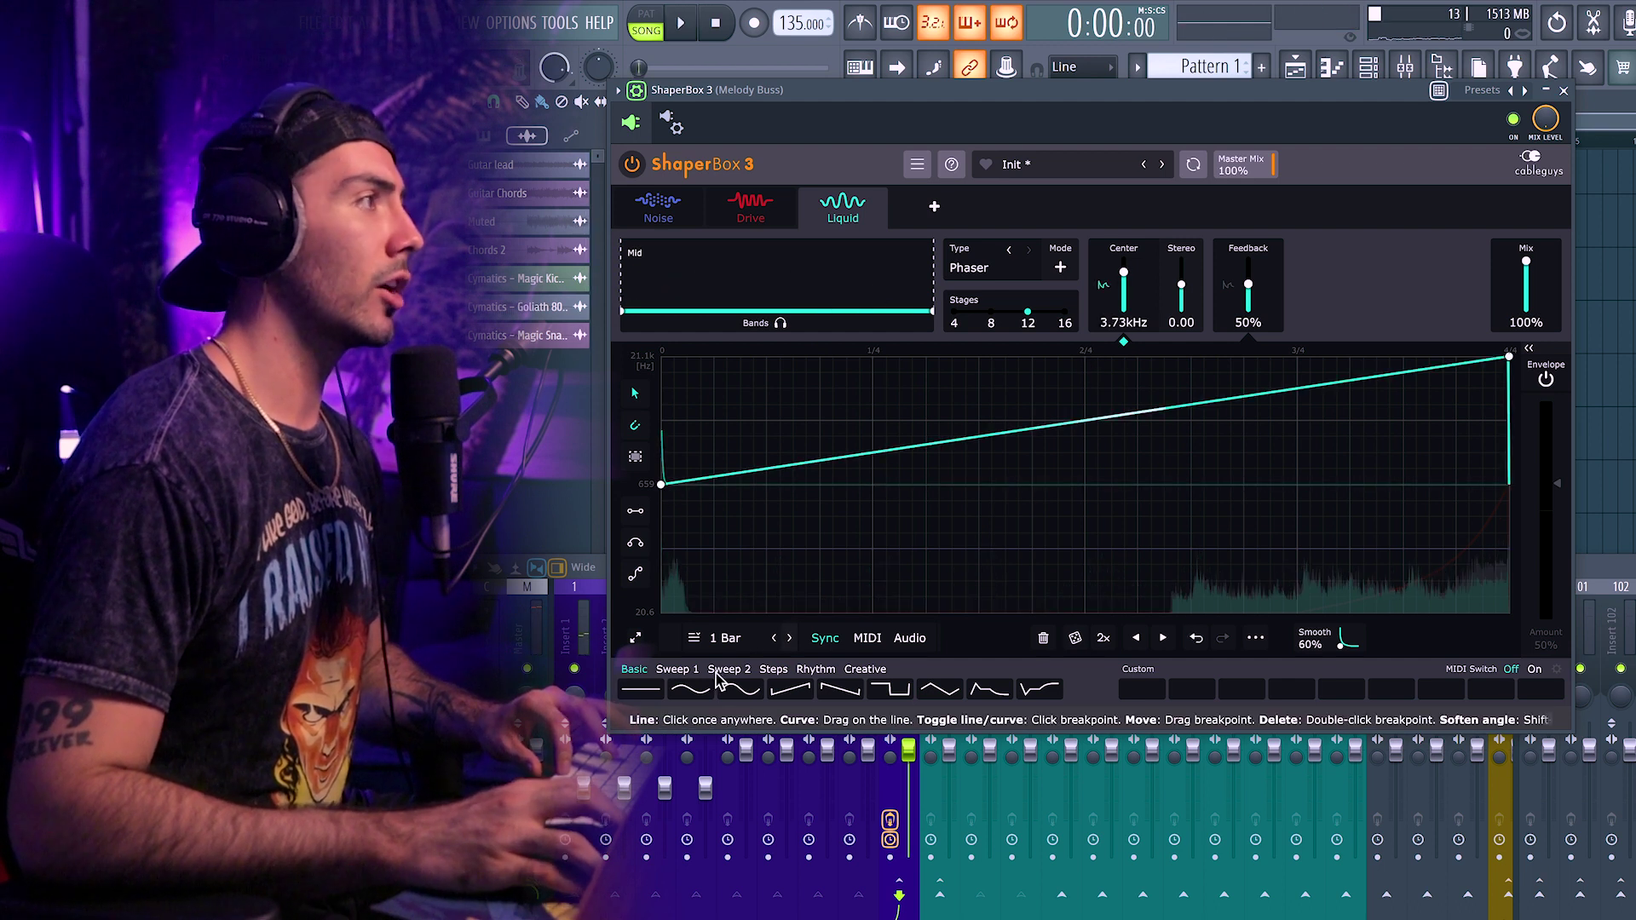
{"action": "left_click", "coordinate": [730, 639]}
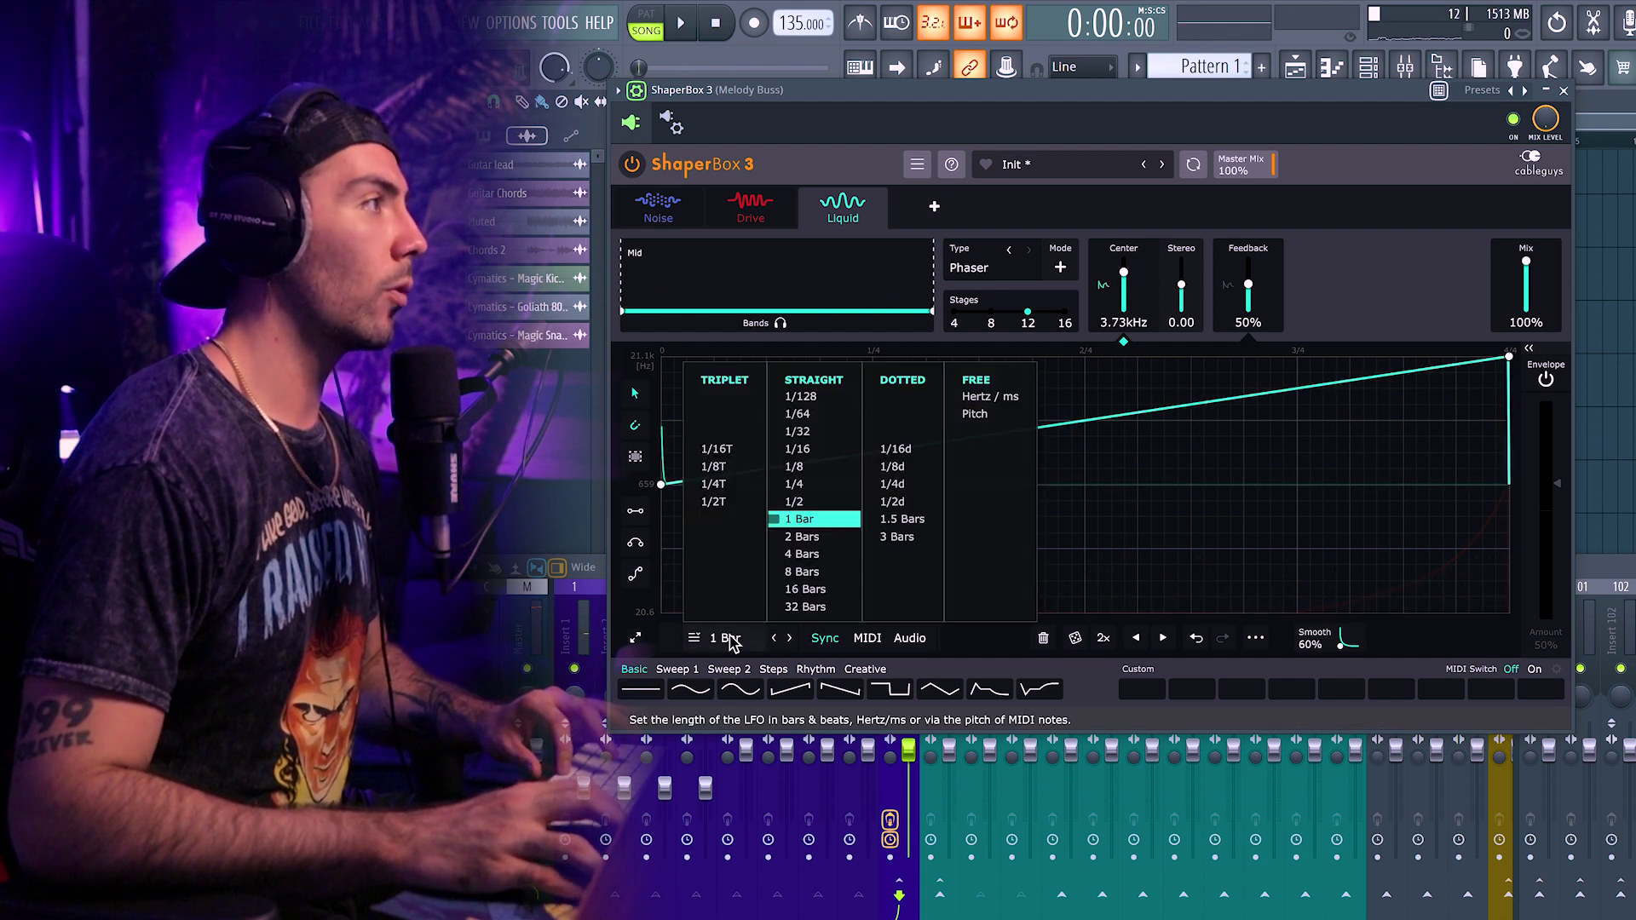
{"action": "left_click", "coordinate": [812, 539]}
{"action": "left_click_drag", "start_coordinate": [1088, 377], "coordinate": [1336, 479]}
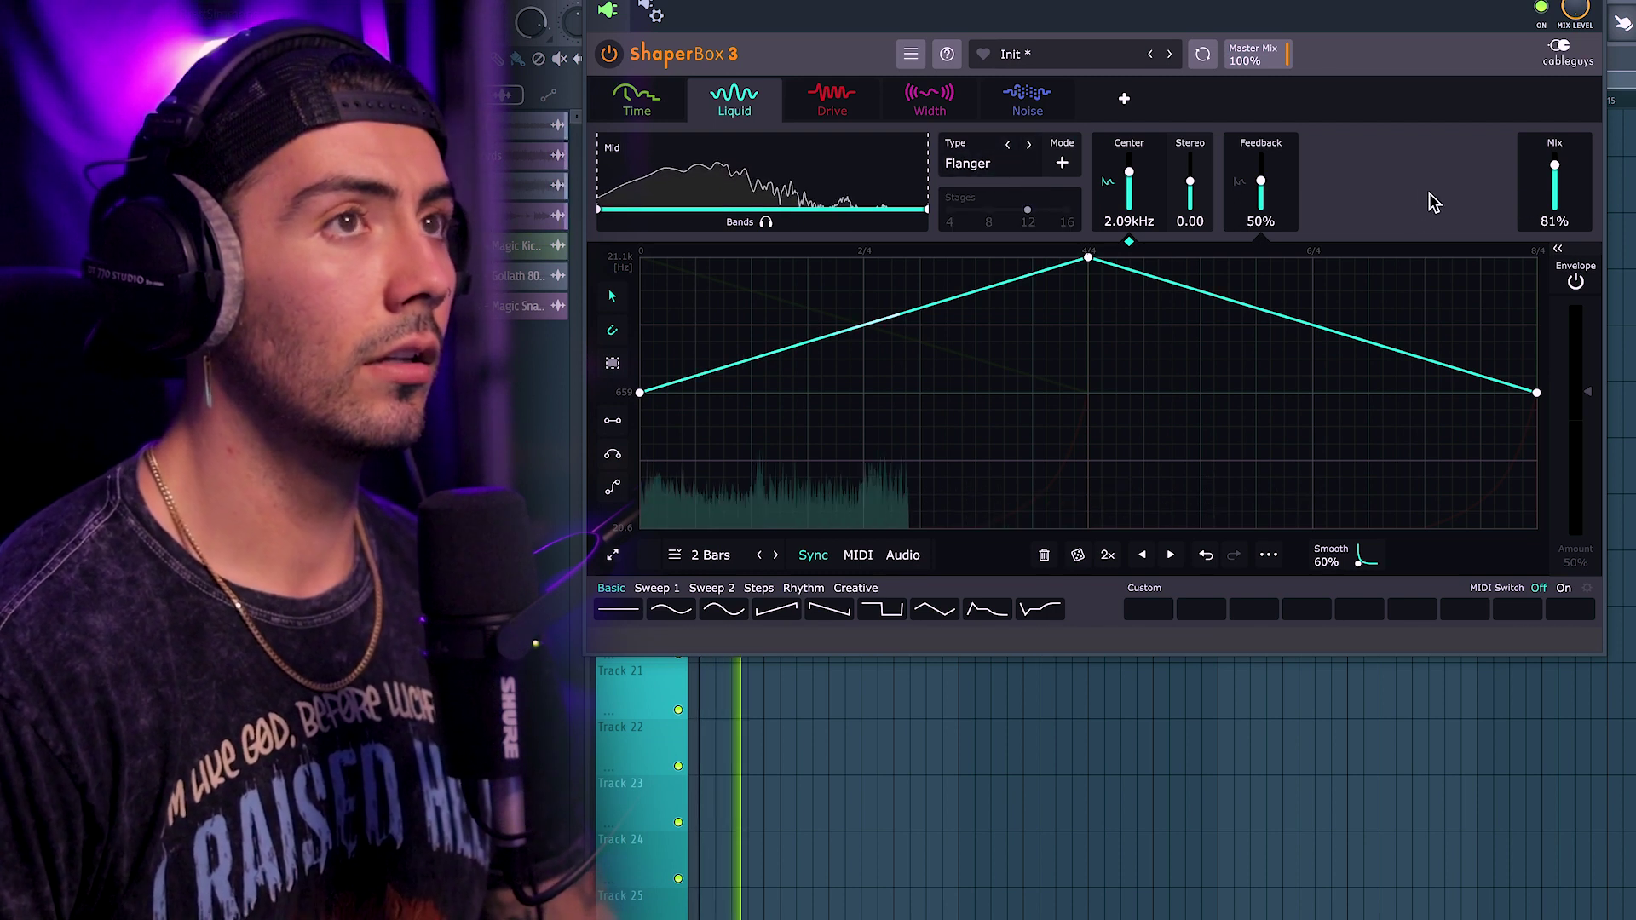
- Lower the Liquid flanger's Mix to about 26% during playback
{"action": "left_click_drag", "start_coordinate": [1557, 175], "coordinate": [1556, 195]}
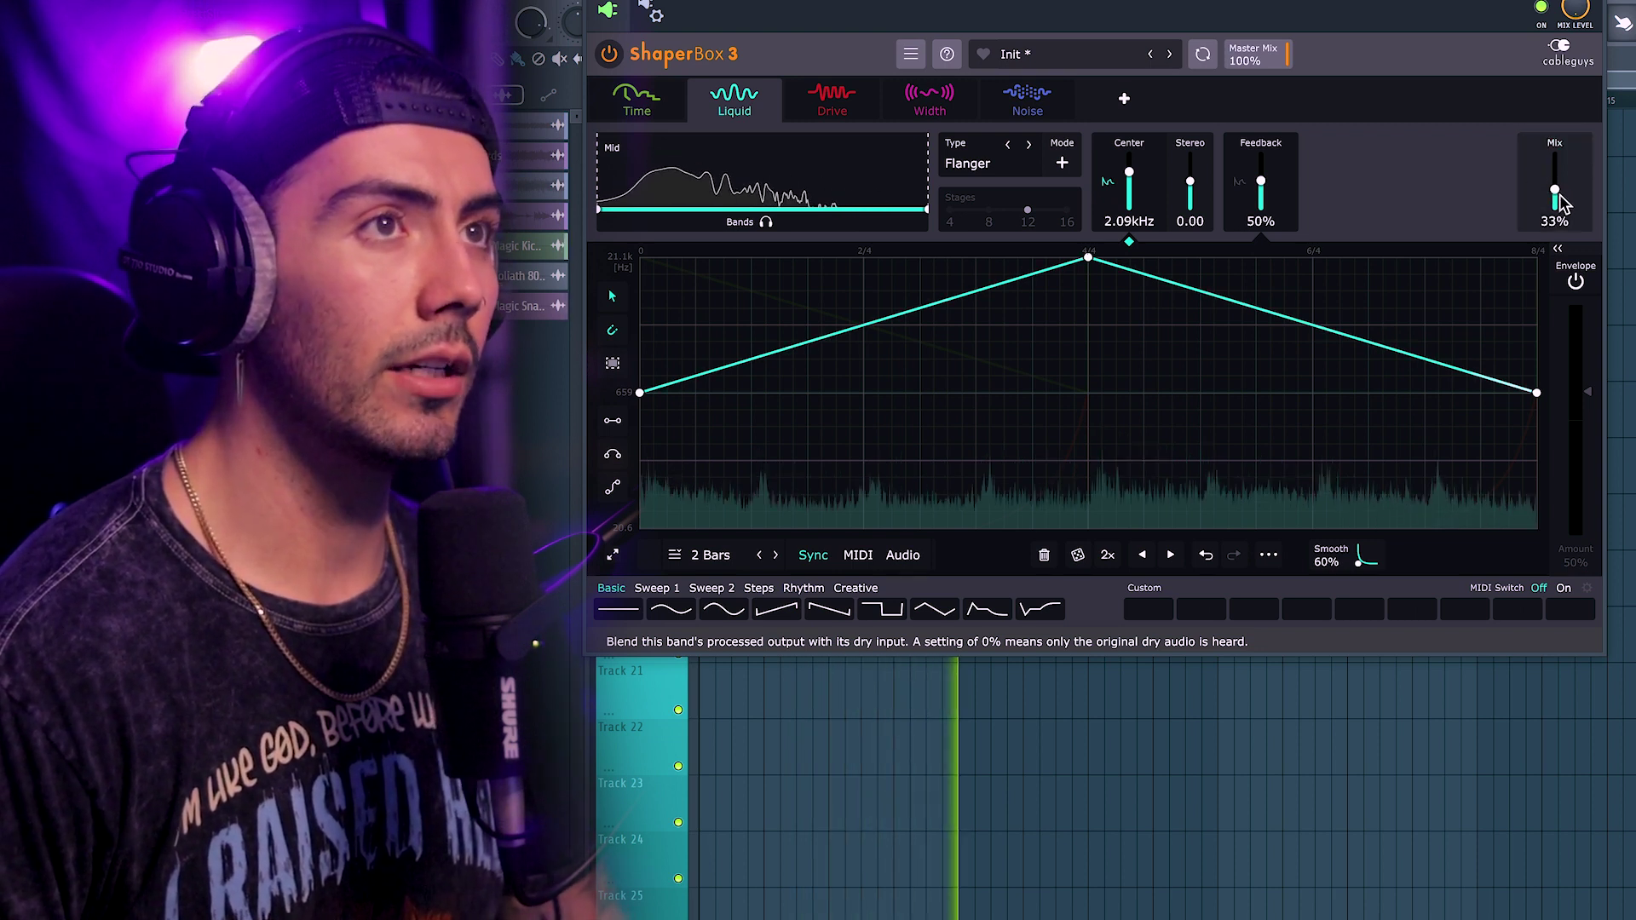
{"action": "left_click_drag", "start_coordinate": [1560, 198], "coordinate": [1561, 195]}
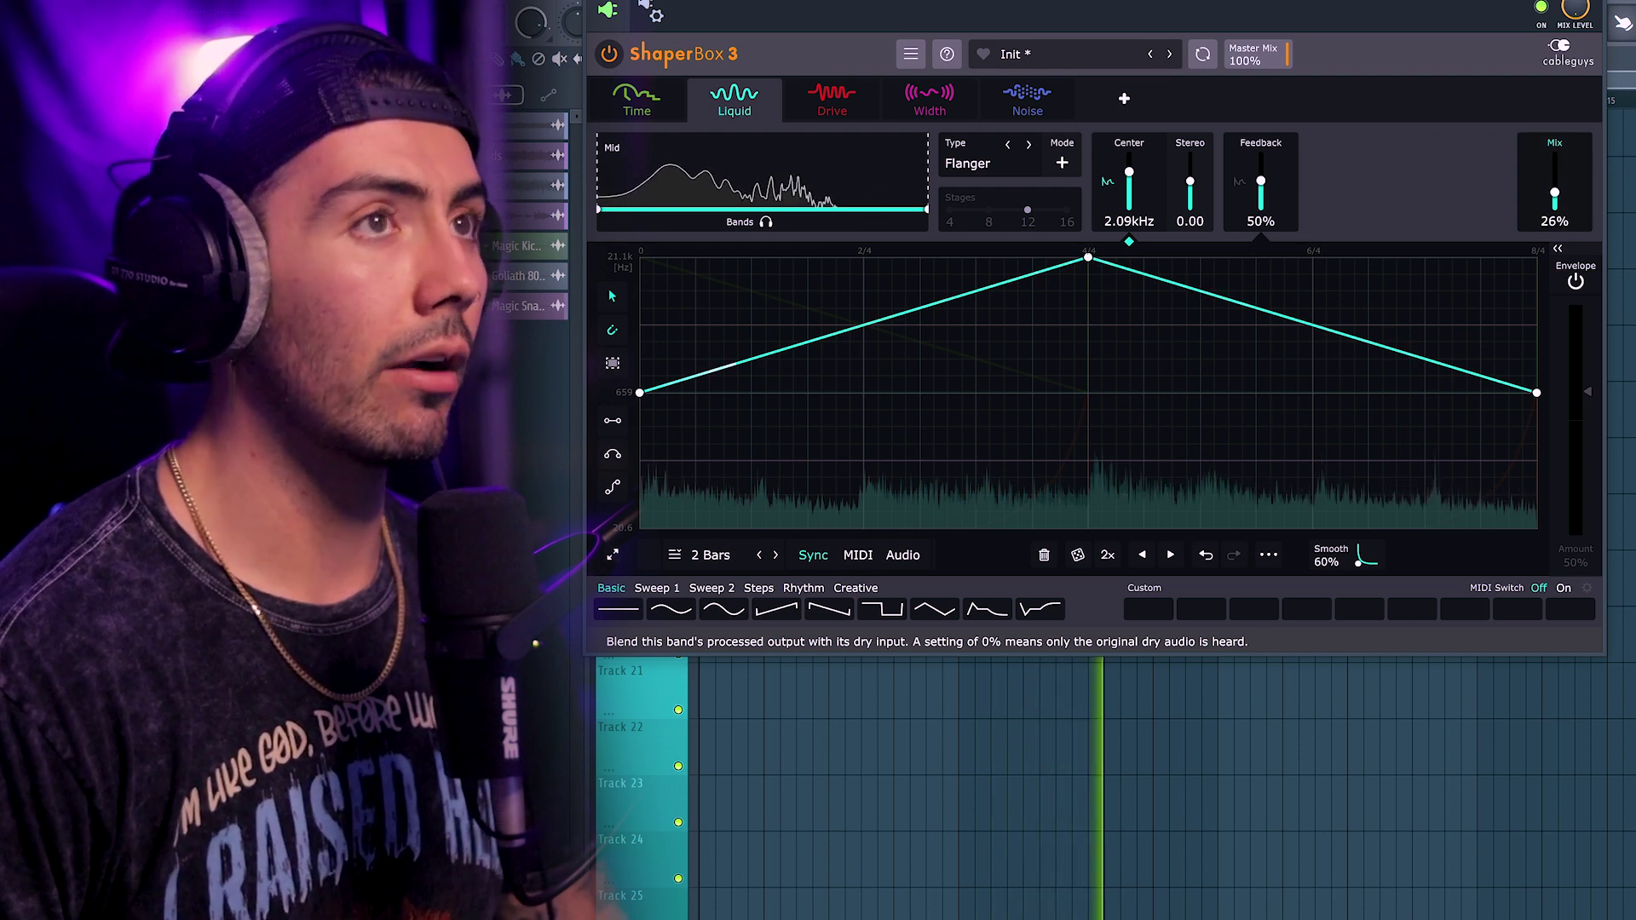
{"action": "left_click_drag", "start_coordinate": [1556, 193], "coordinate": [1558, 194]}
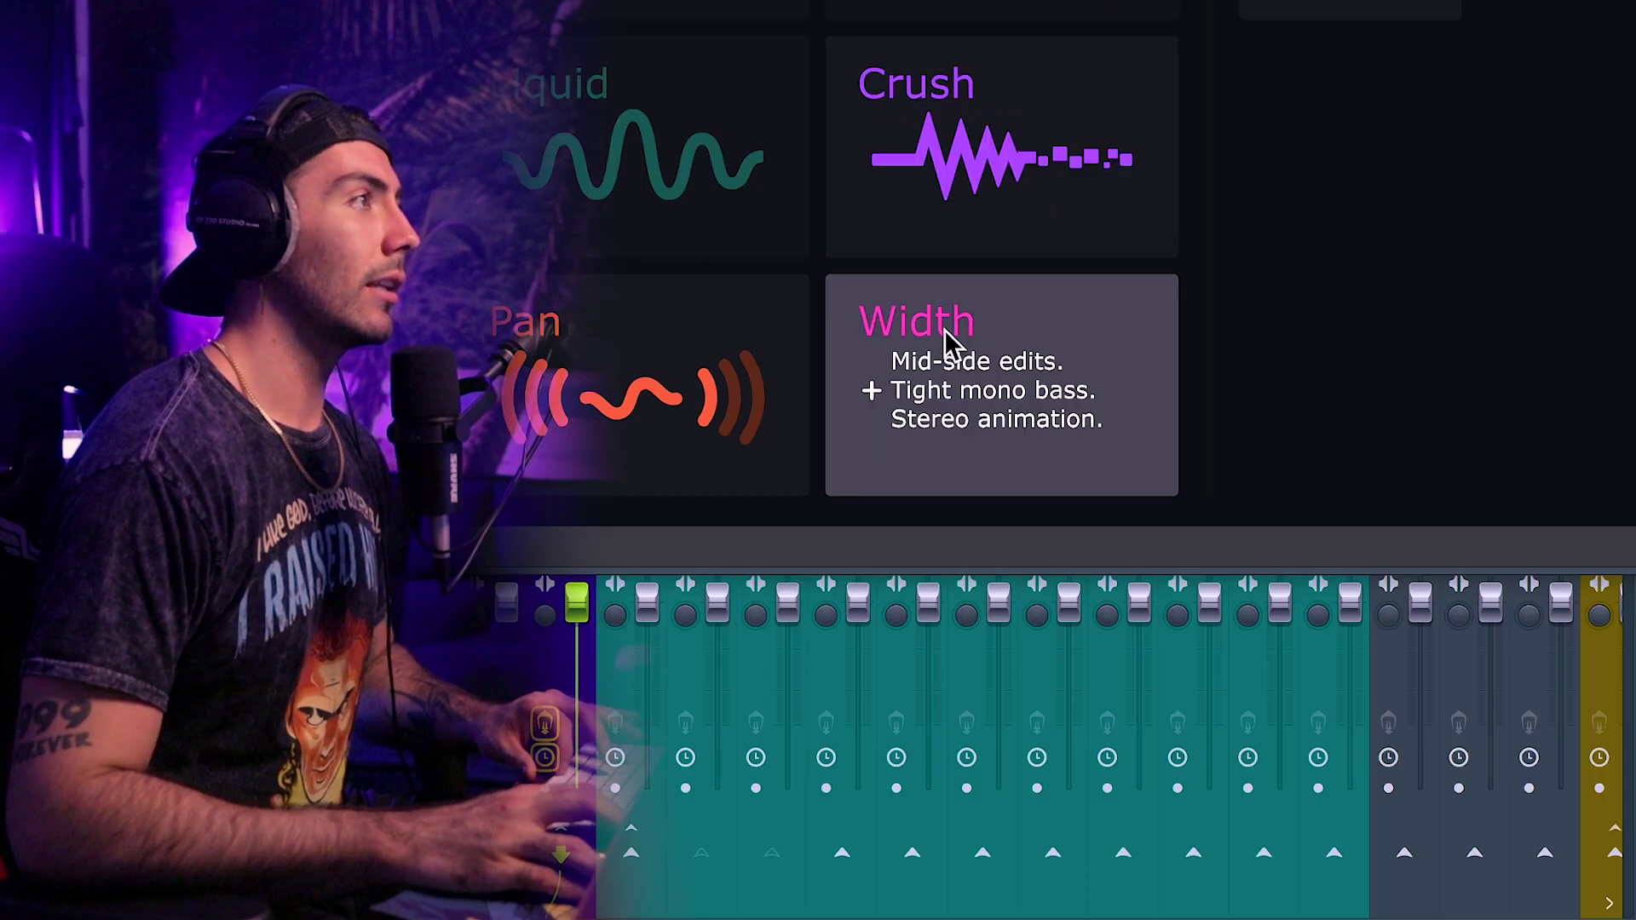
- Add the Width shaper after Liquid and split it into three bands at 132 Hz and 3.65 kHz
{"action": "left_click", "coordinate": [942, 340]}
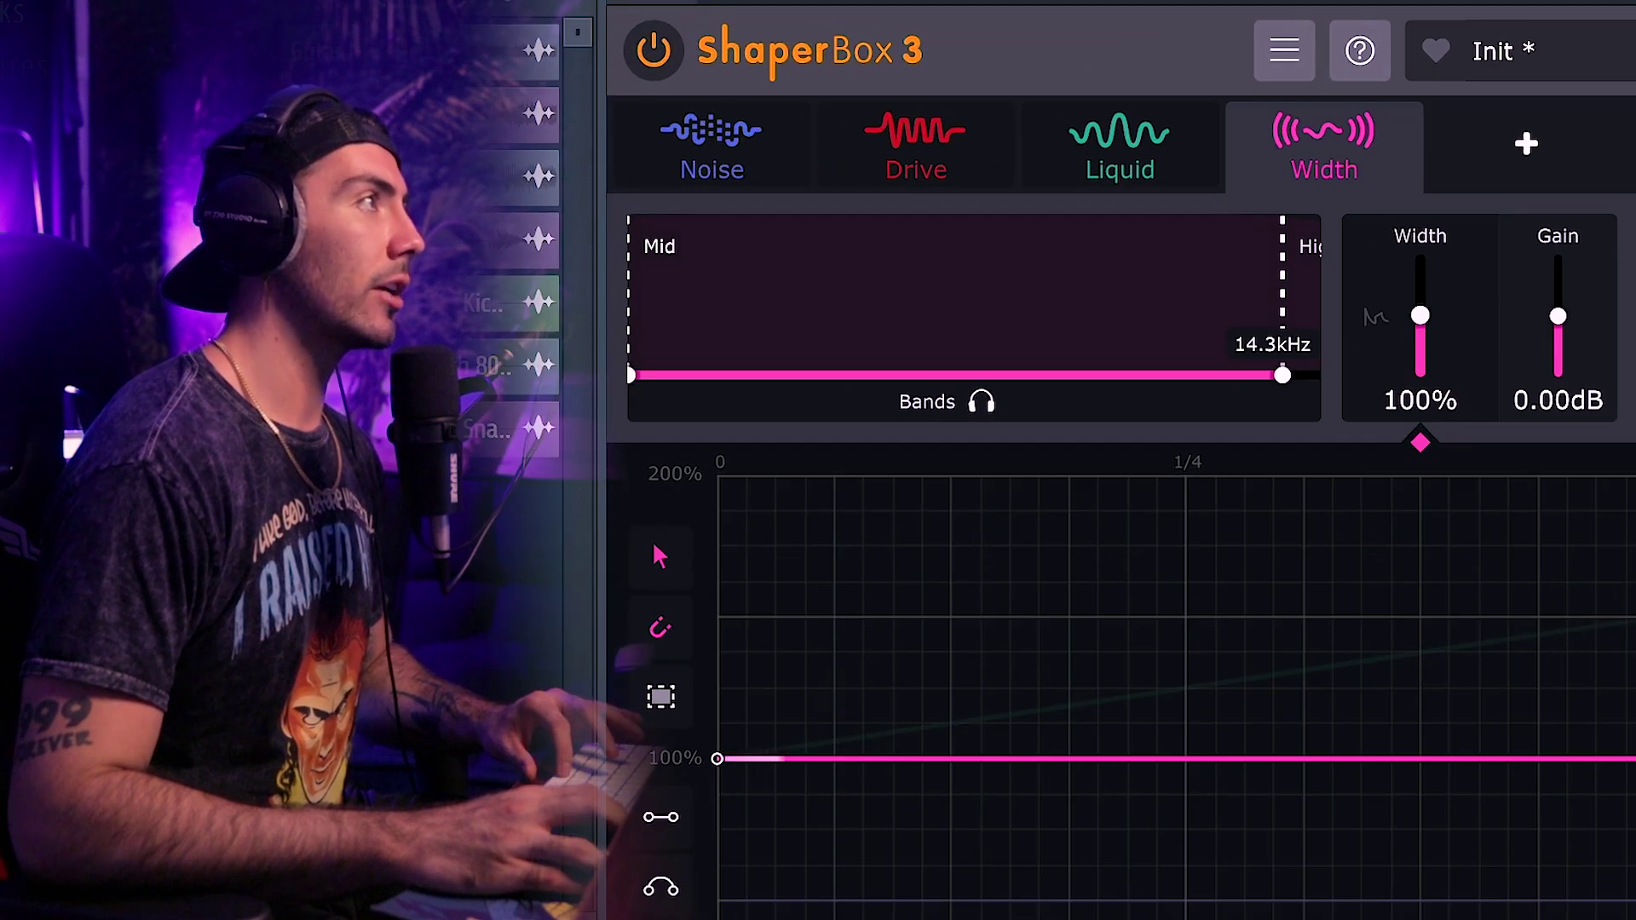
{"action": "left_click_drag", "start_coordinate": [1283, 256], "coordinate": [1143, 256]}
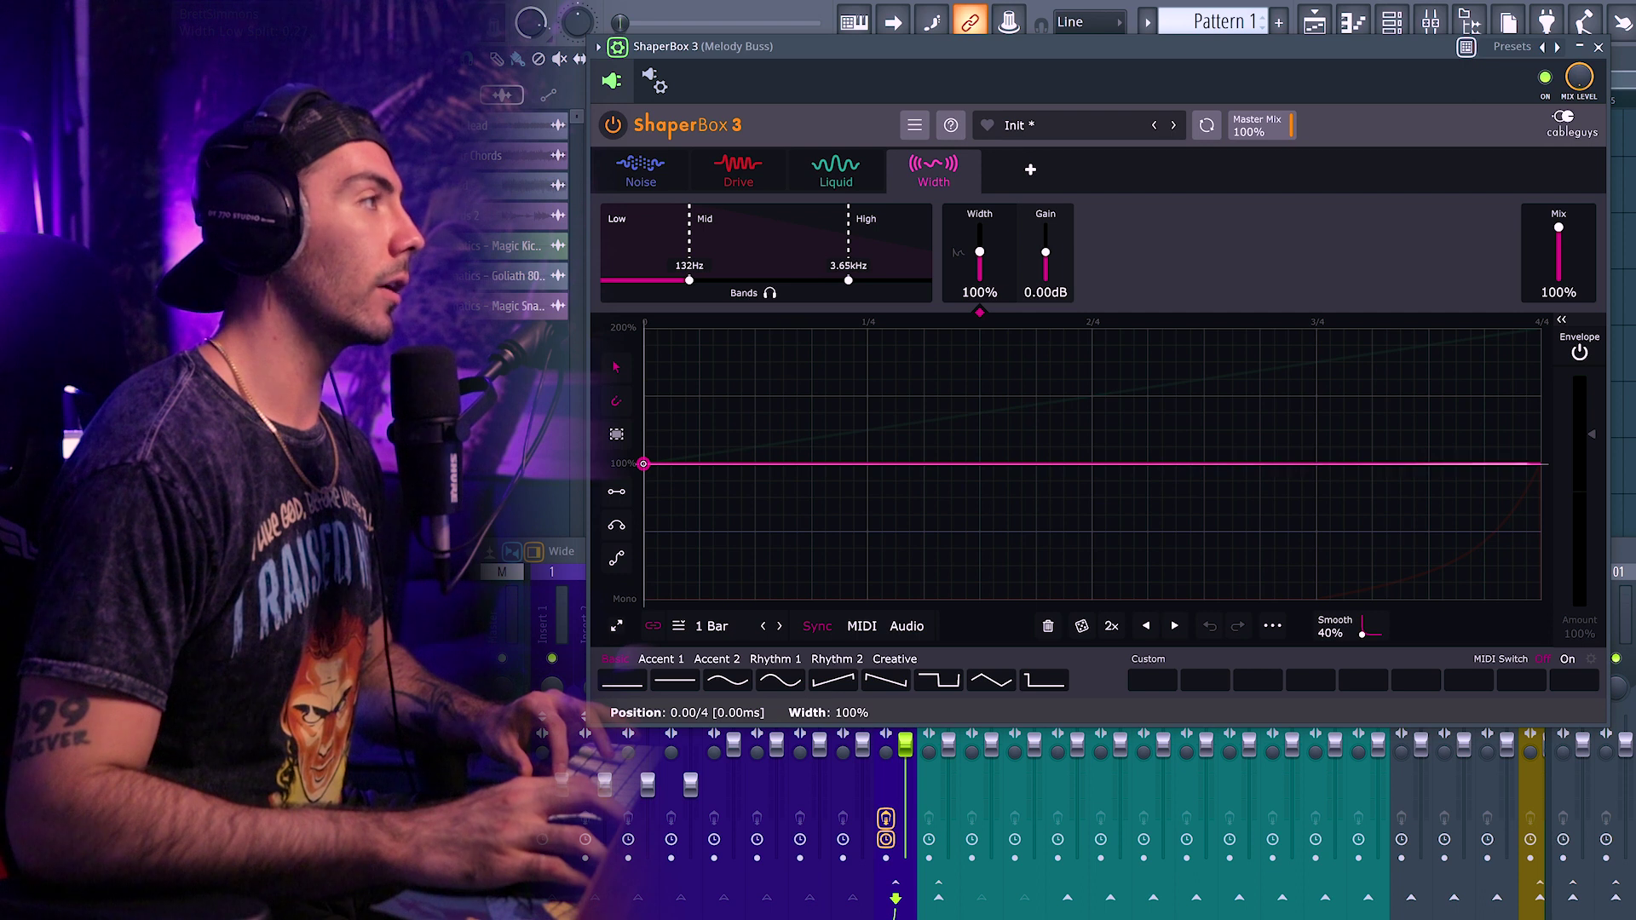
- Set the stereo width to about 50% for the Low band, about 150% for Mid, and 200% for High
{"action": "left_click_drag", "start_coordinate": [980, 252], "coordinate": [980, 262]}
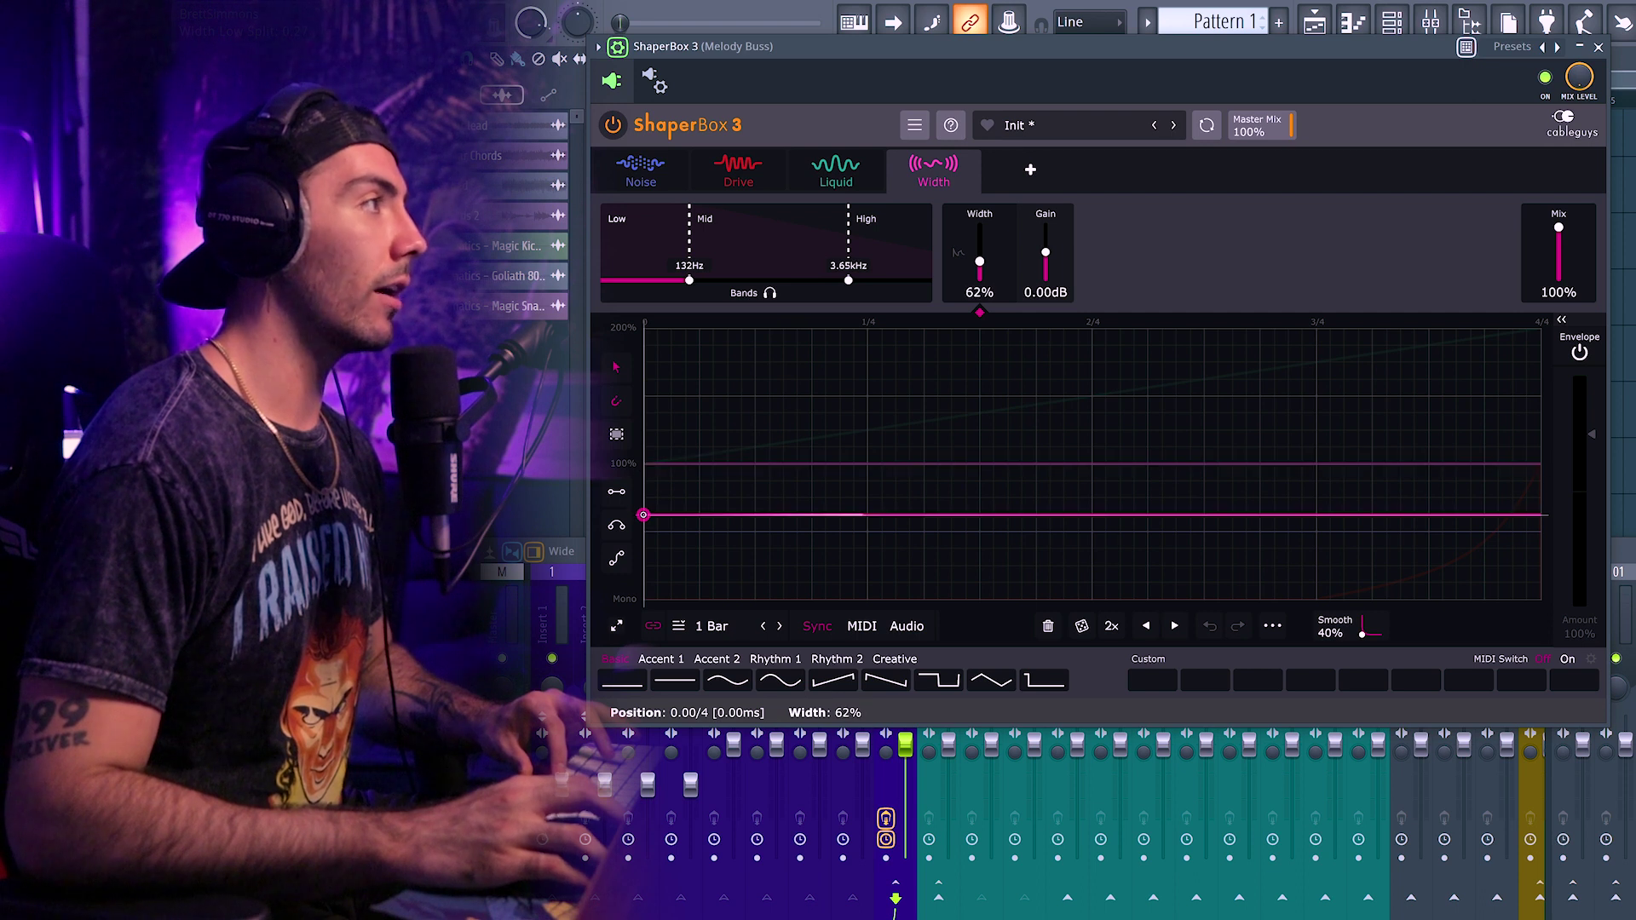
{"action": "left_click", "coordinate": [767, 243]}
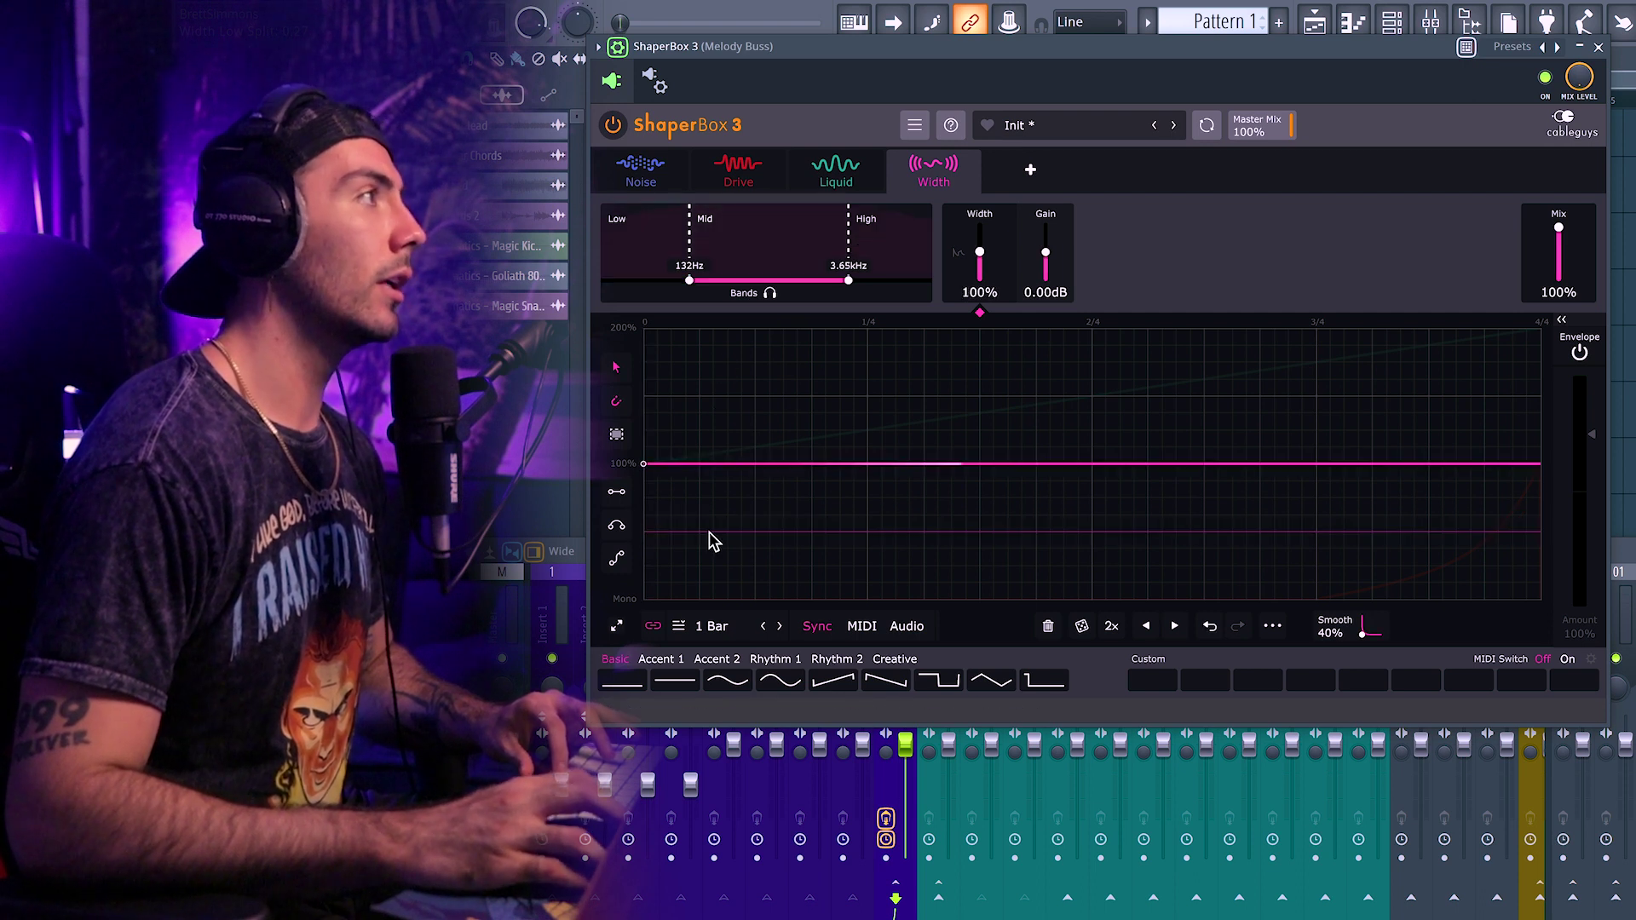
{"action": "left_click_drag", "start_coordinate": [646, 467], "coordinate": [644, 397]}
{"action": "left_click", "coordinate": [898, 276]}
{"action": "left_click_drag", "start_coordinate": [646, 467], "coordinate": [641, 381]}
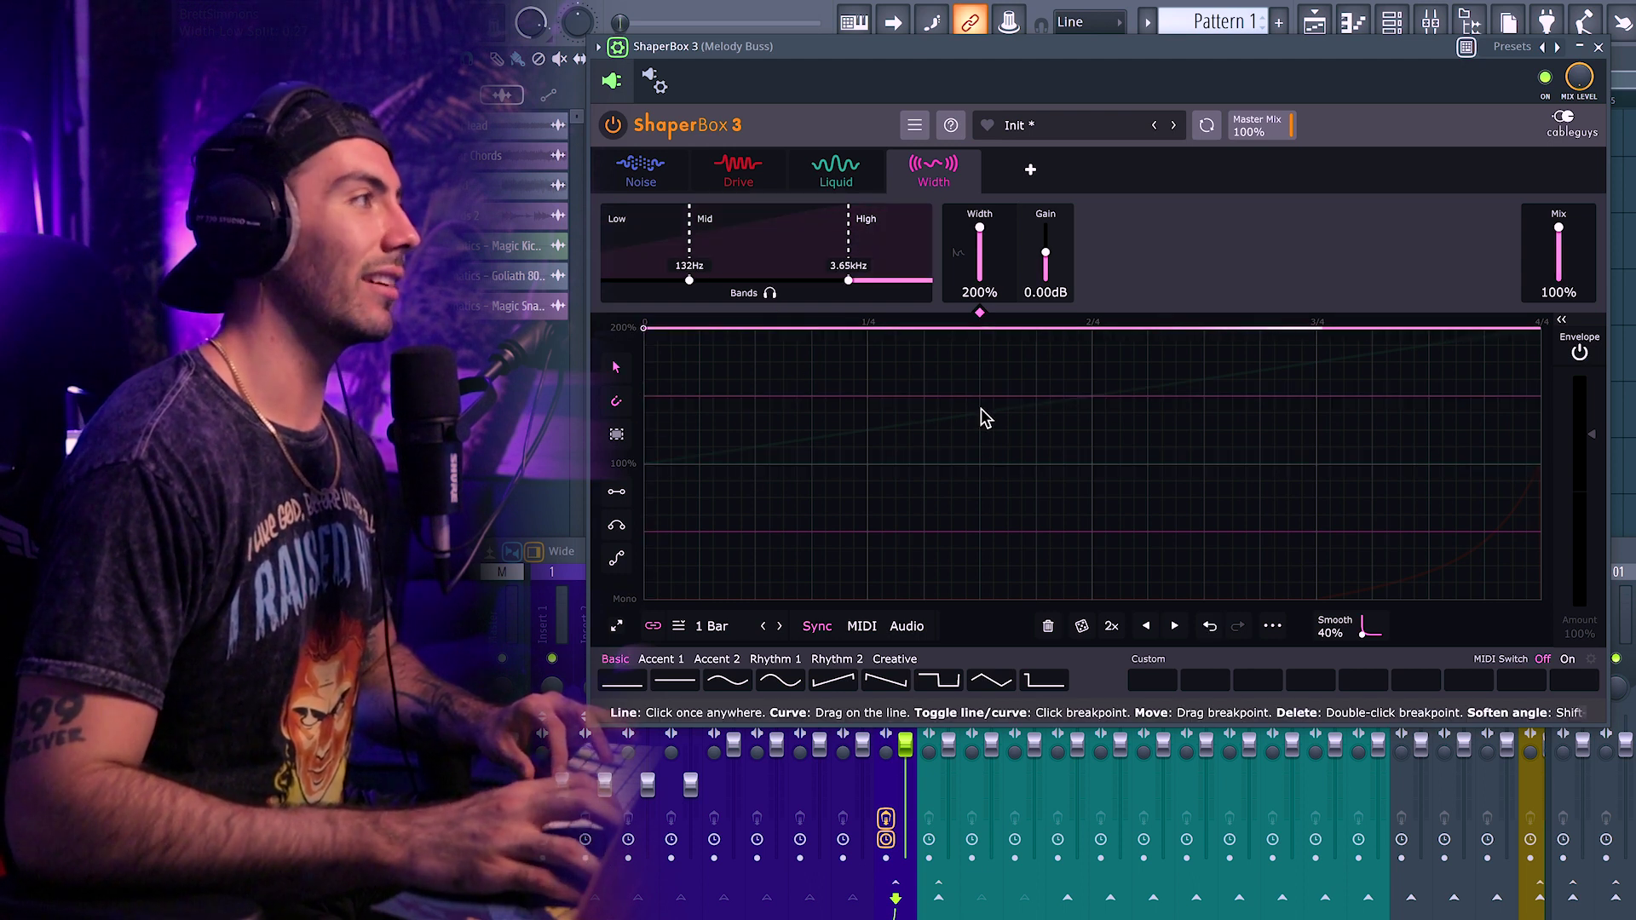
- Bypass the Width shaper and switch it back on to compare the melody with and without the widening
{"action": "left_click", "coordinate": [901, 163]}
{"action": "left_click", "coordinate": [901, 163]}
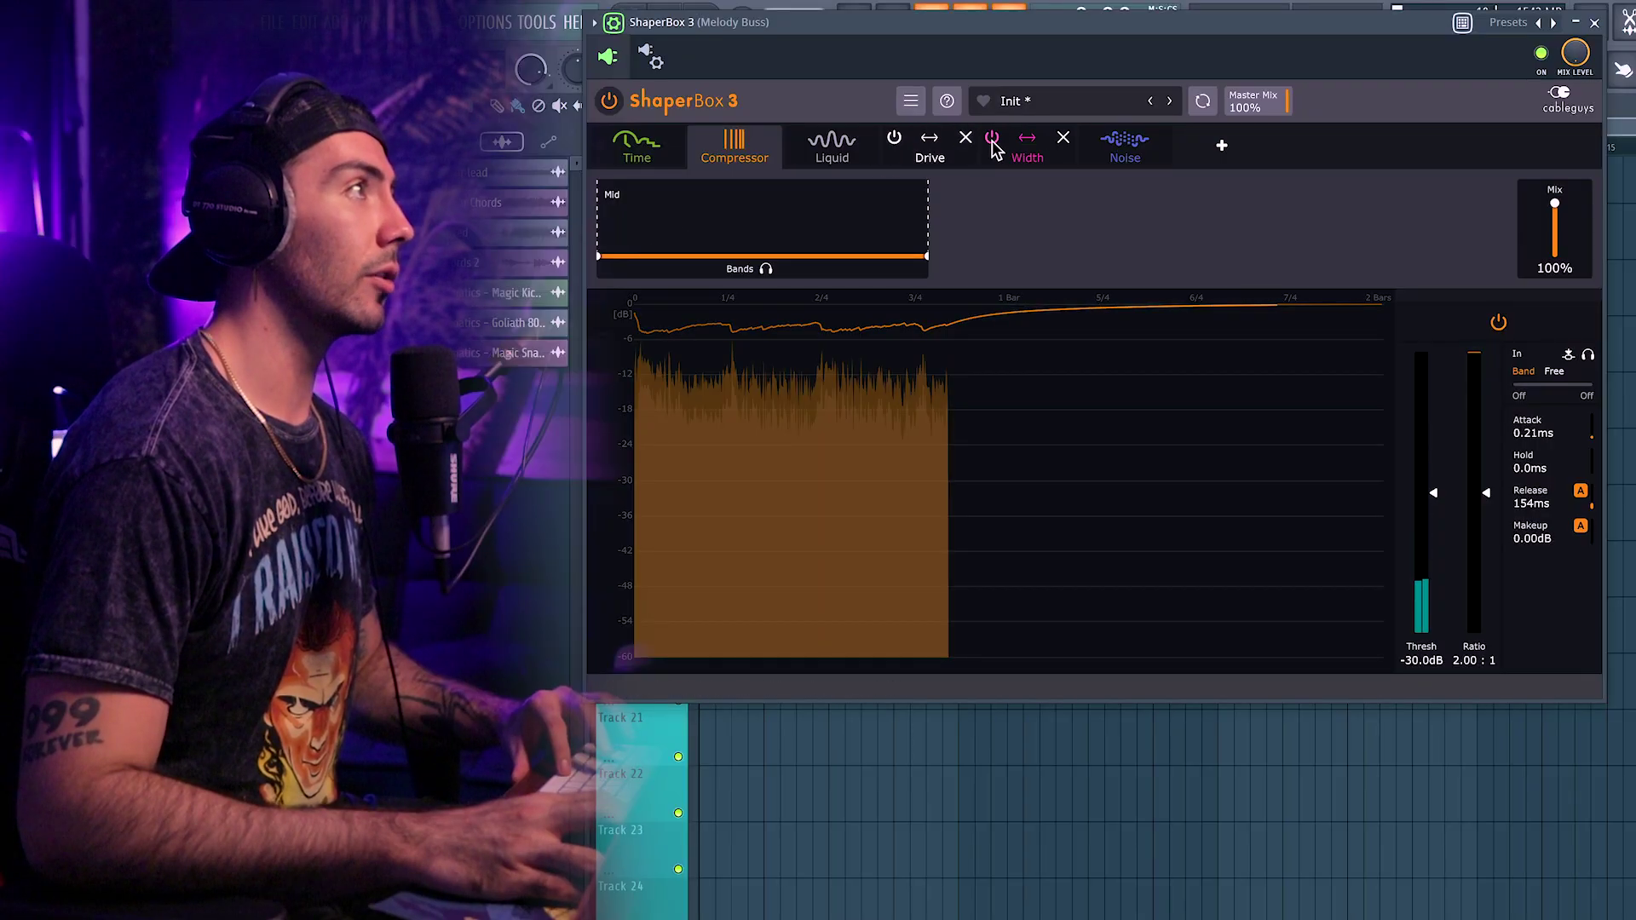
- Play the track and toggle the Compressor shaper off and on twice to compare the sound with and without it, then stop playback
{"action": "key", "text": "space"}
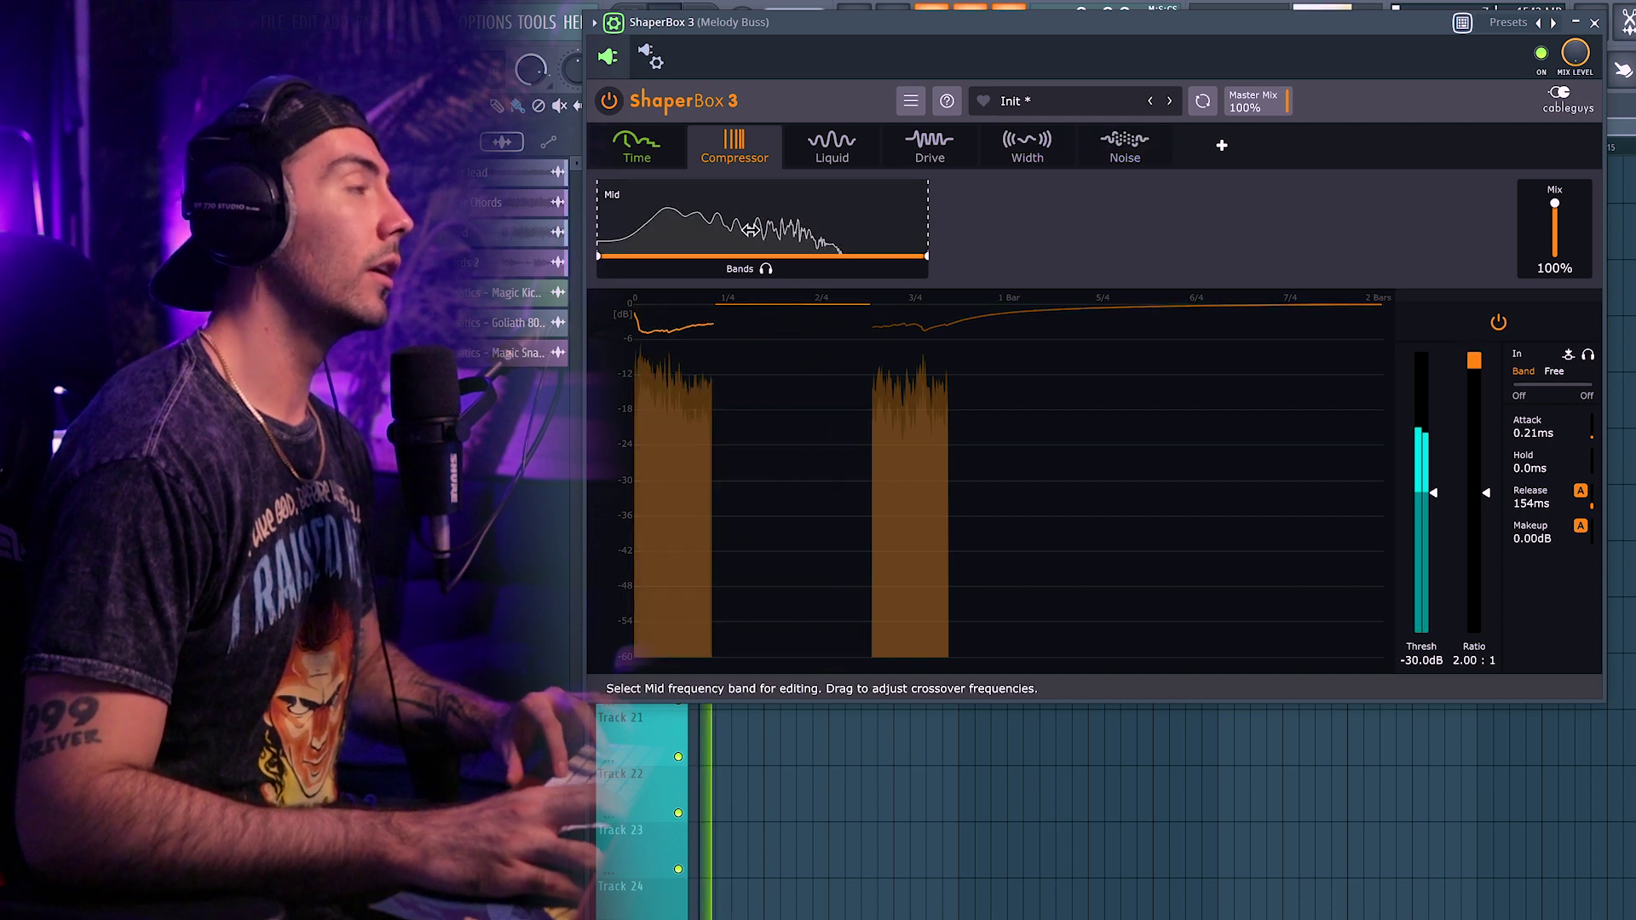
{"action": "left_click", "coordinate": [699, 138]}
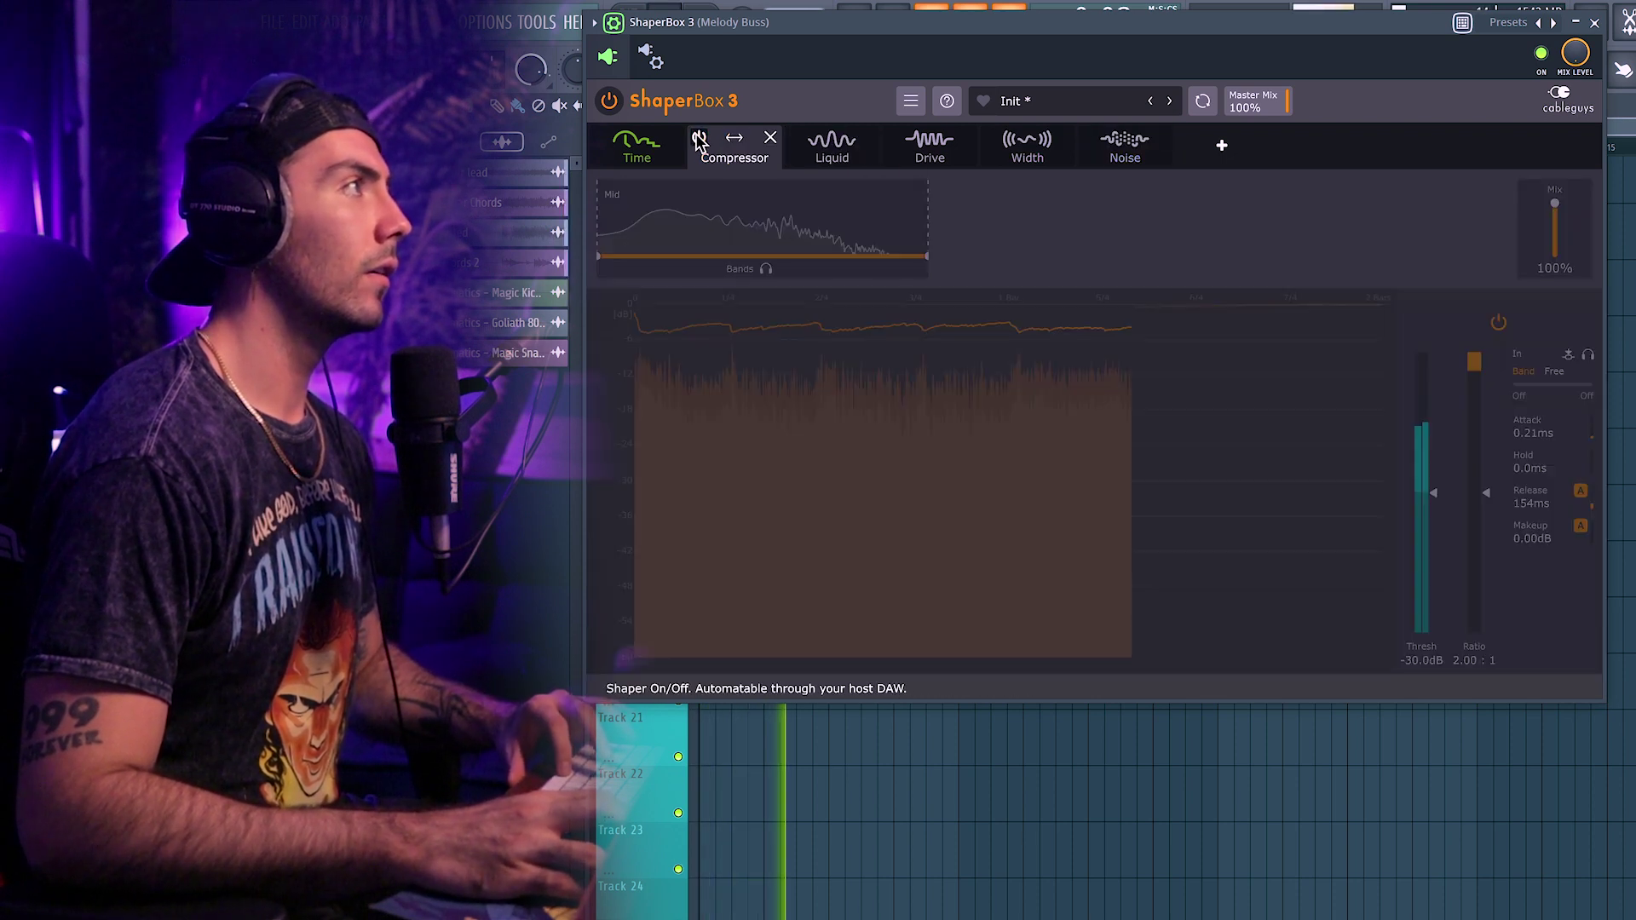
{"action": "left_click", "coordinate": [699, 139]}
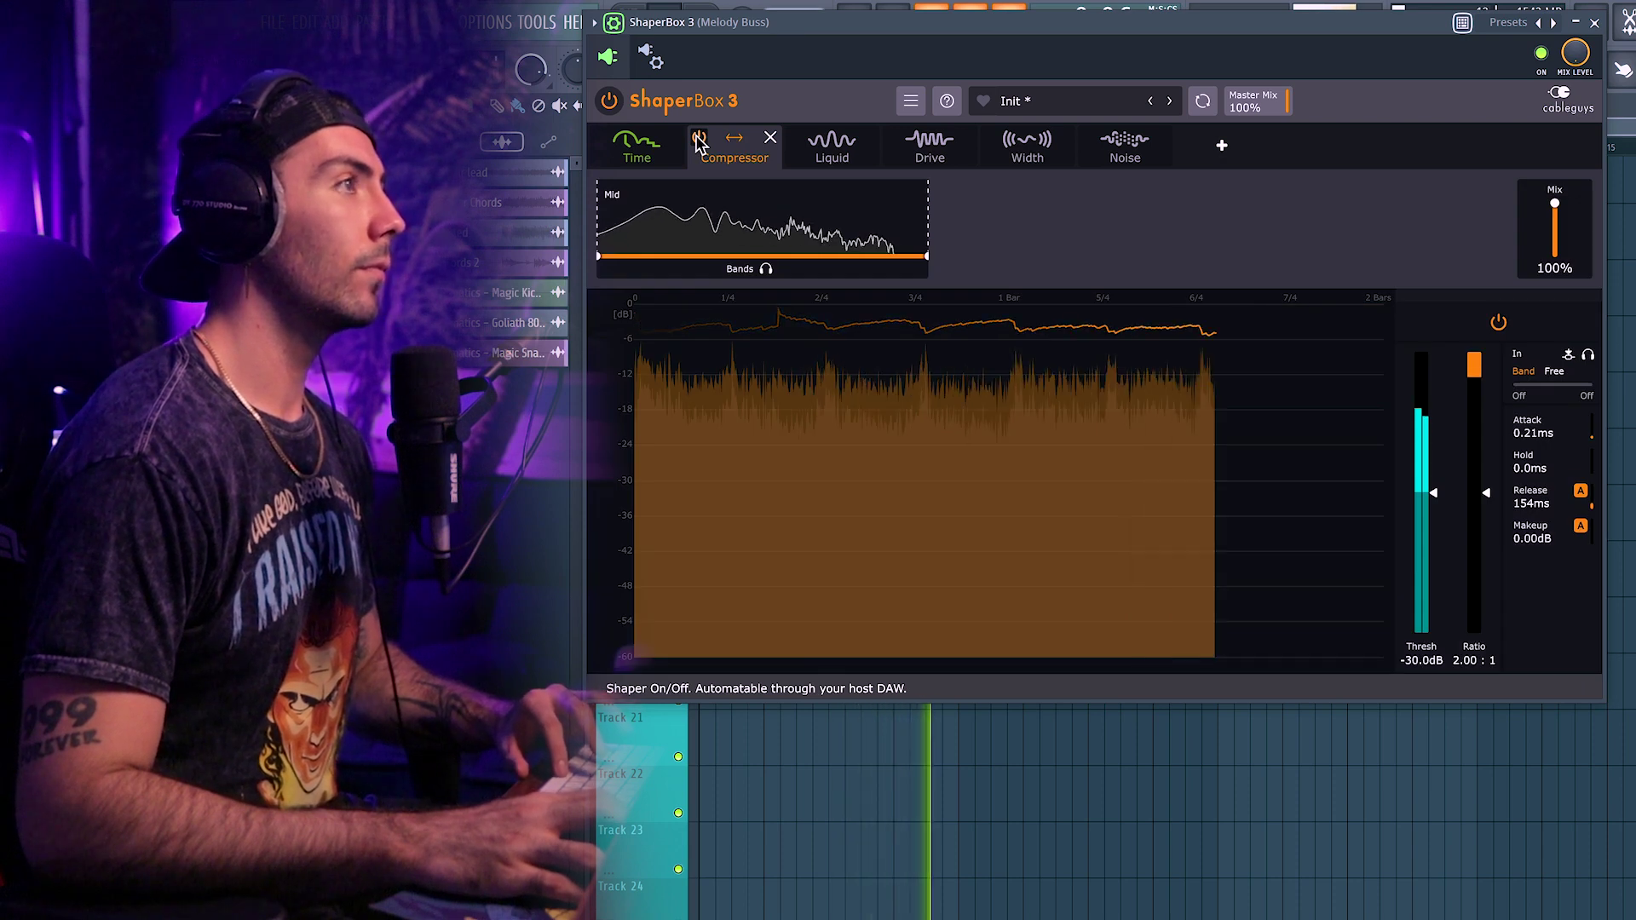
{"action": "left_click", "coordinate": [698, 138]}
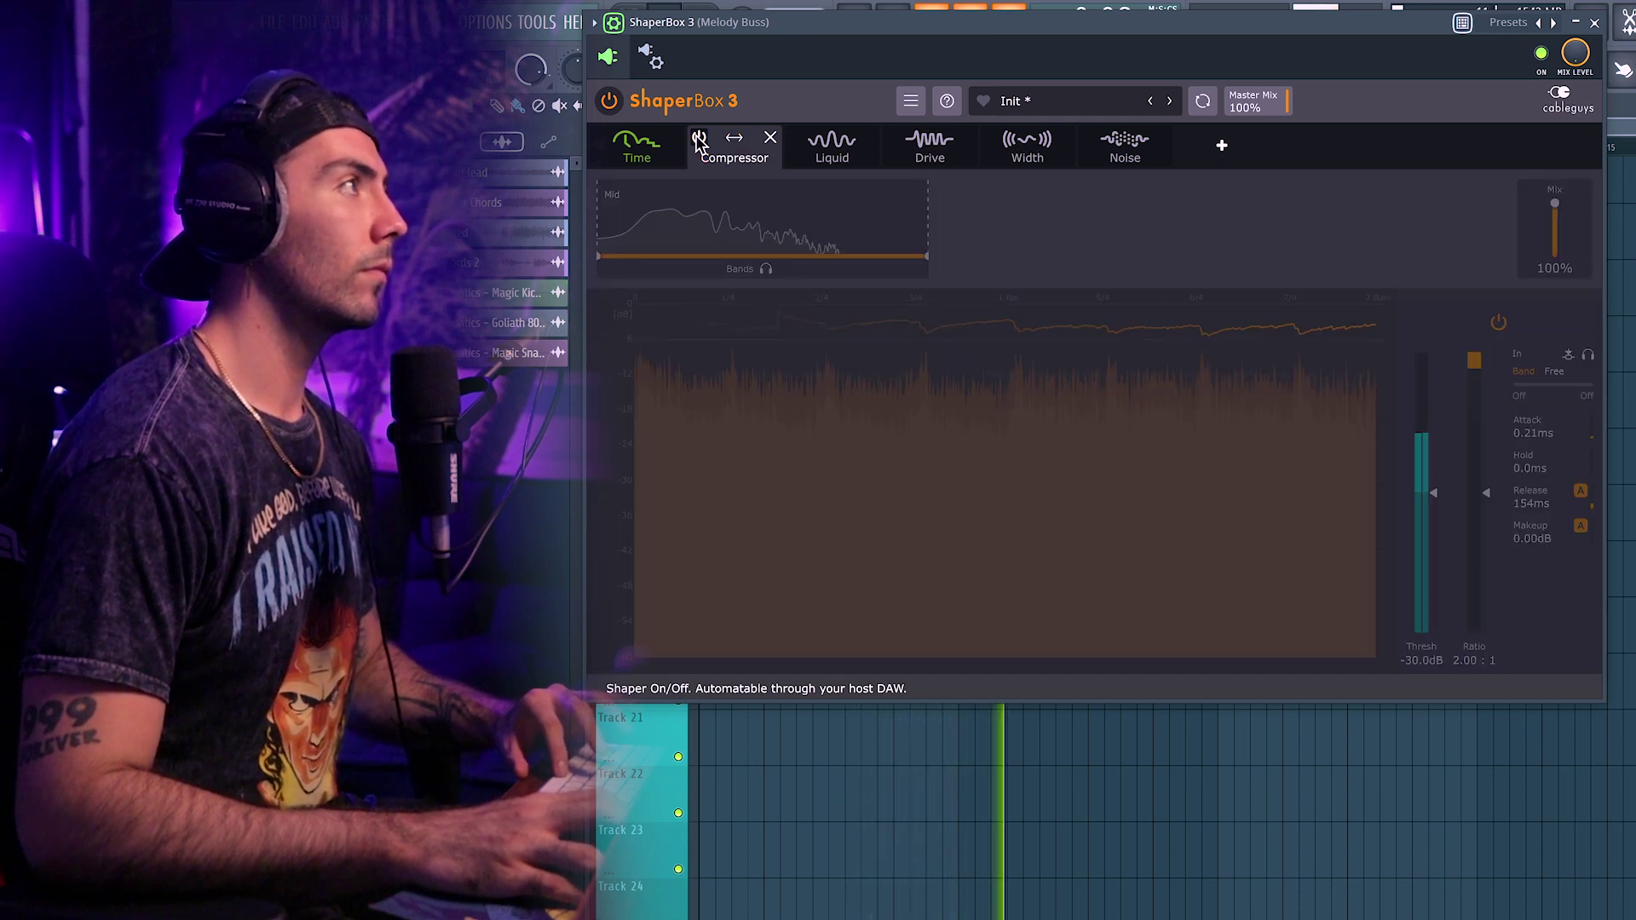
{"action": "left_click", "coordinate": [699, 139]}
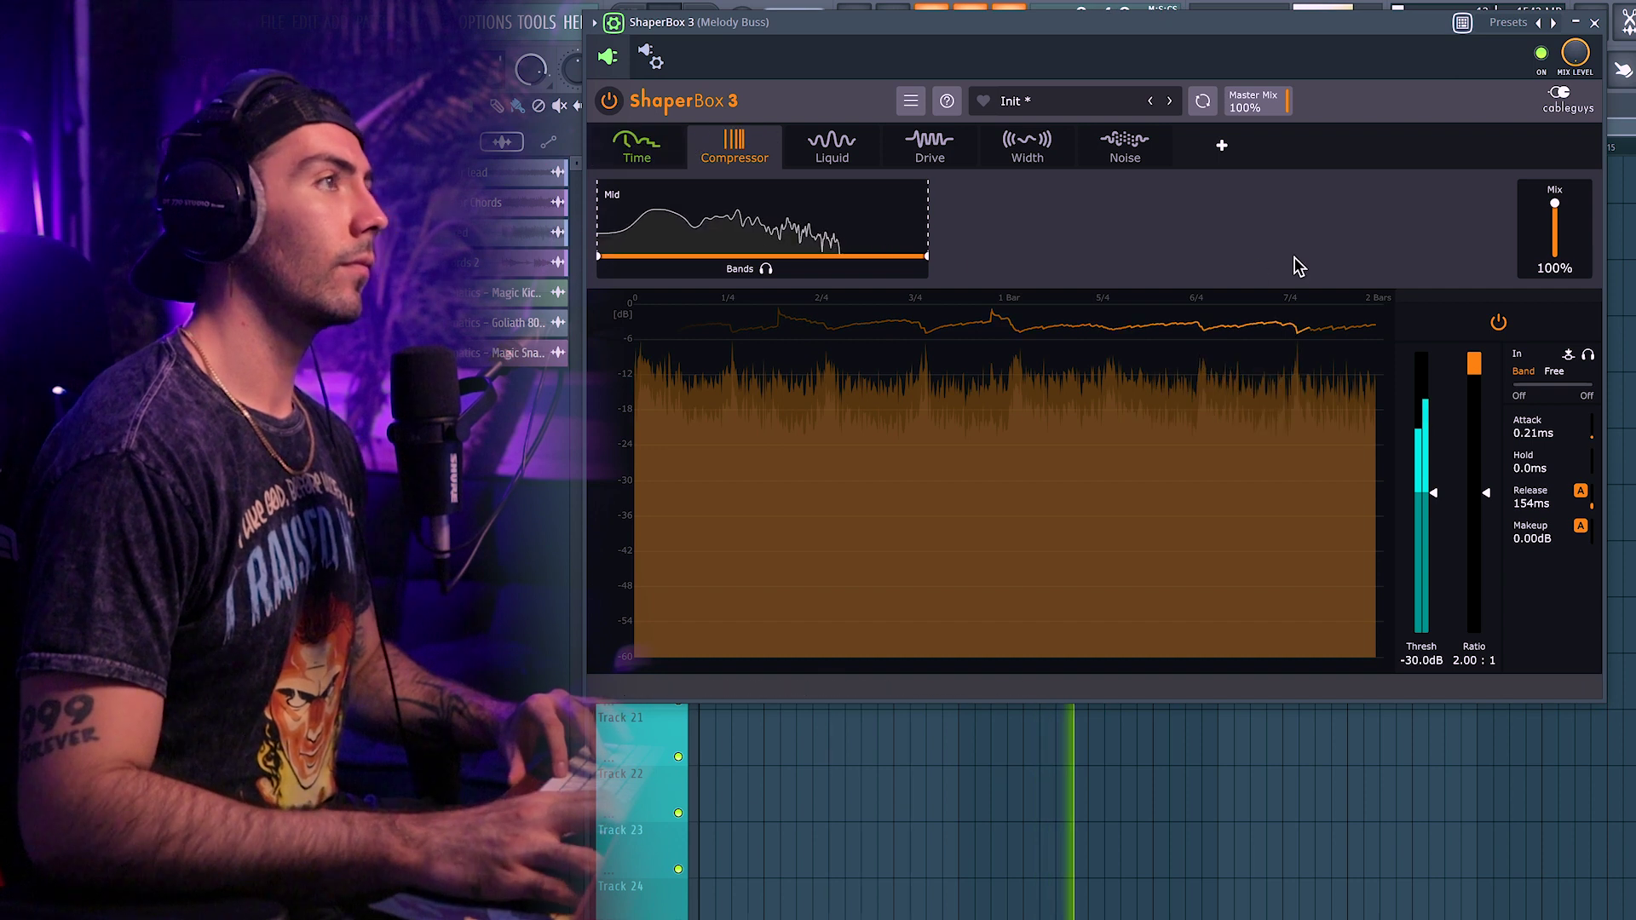
{"action": "key", "text": "space"}
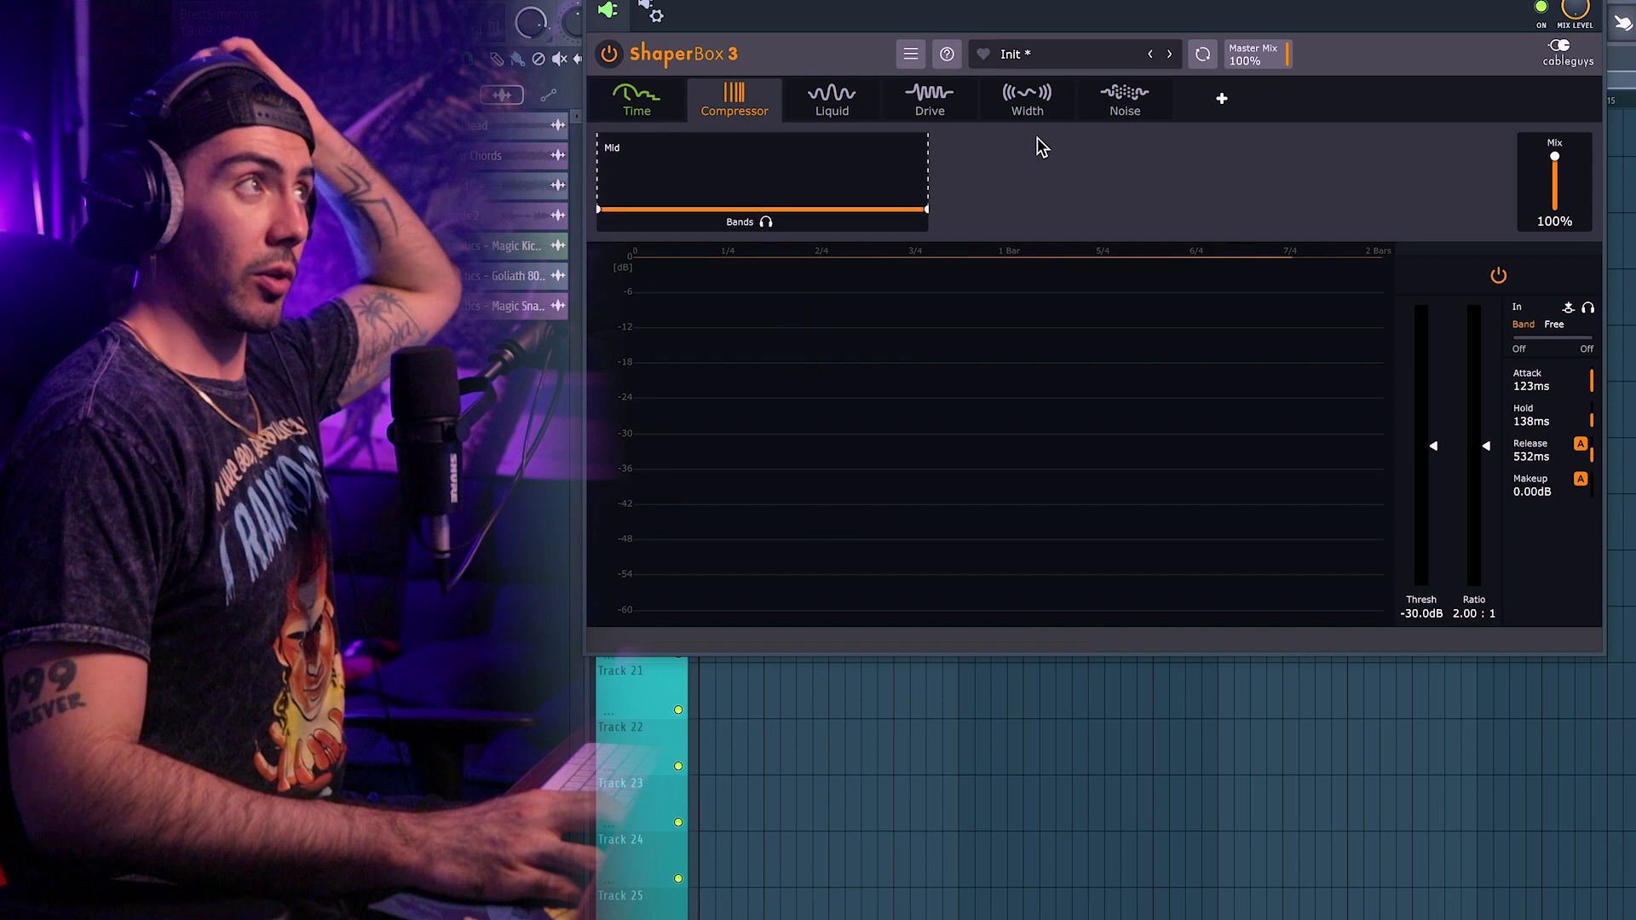
{"action": "mouse_move", "coordinate": [714, 101]}
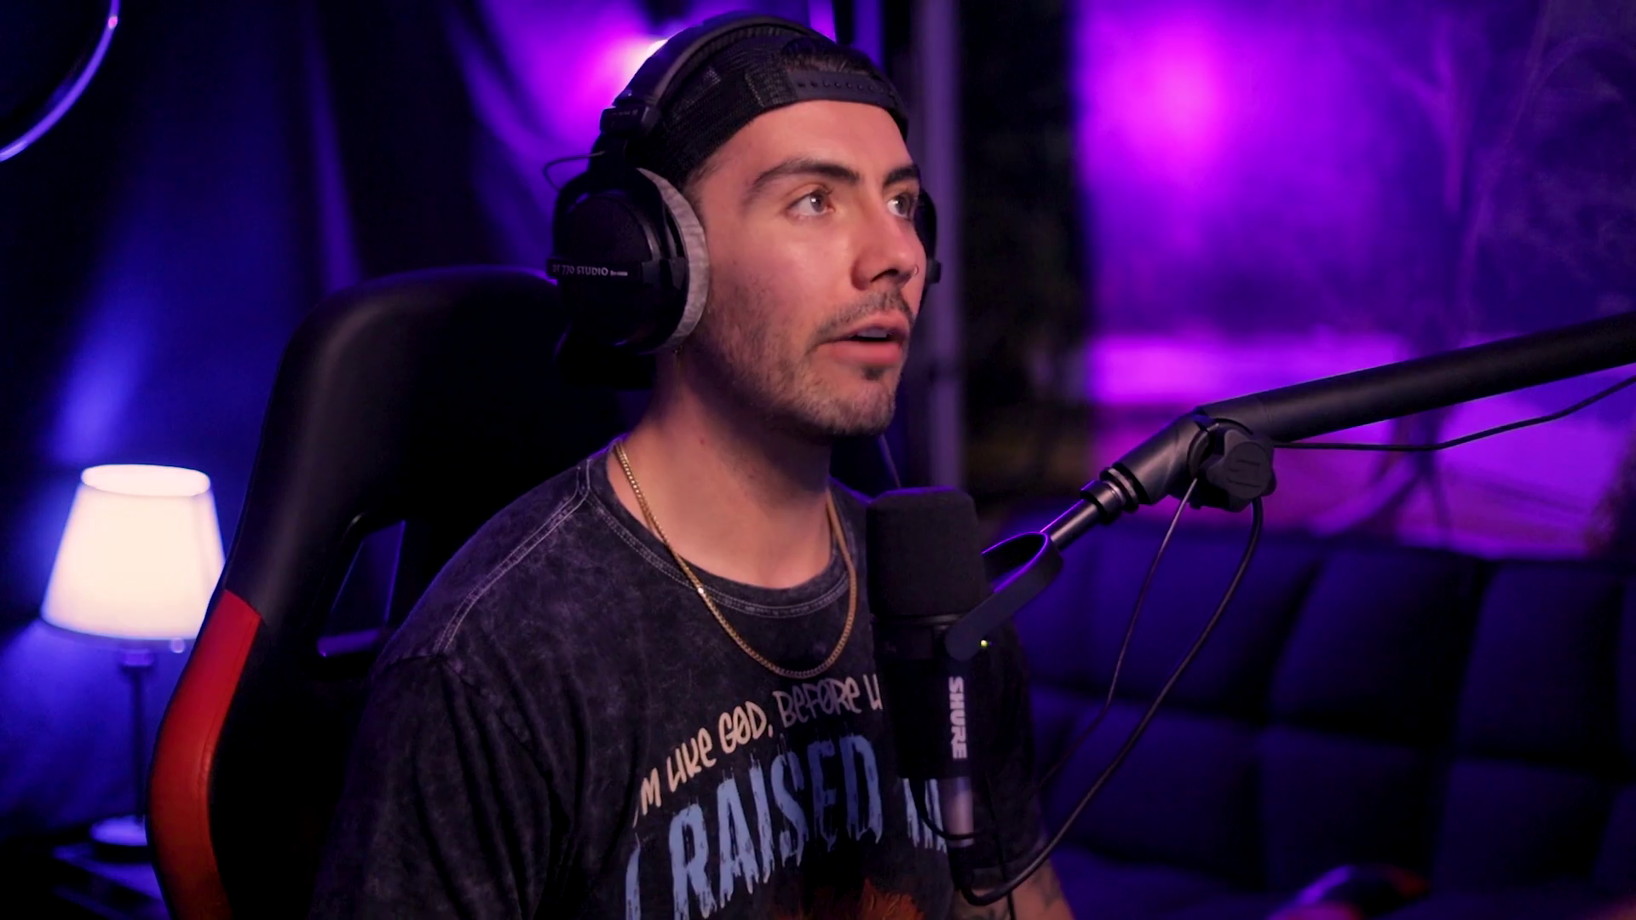